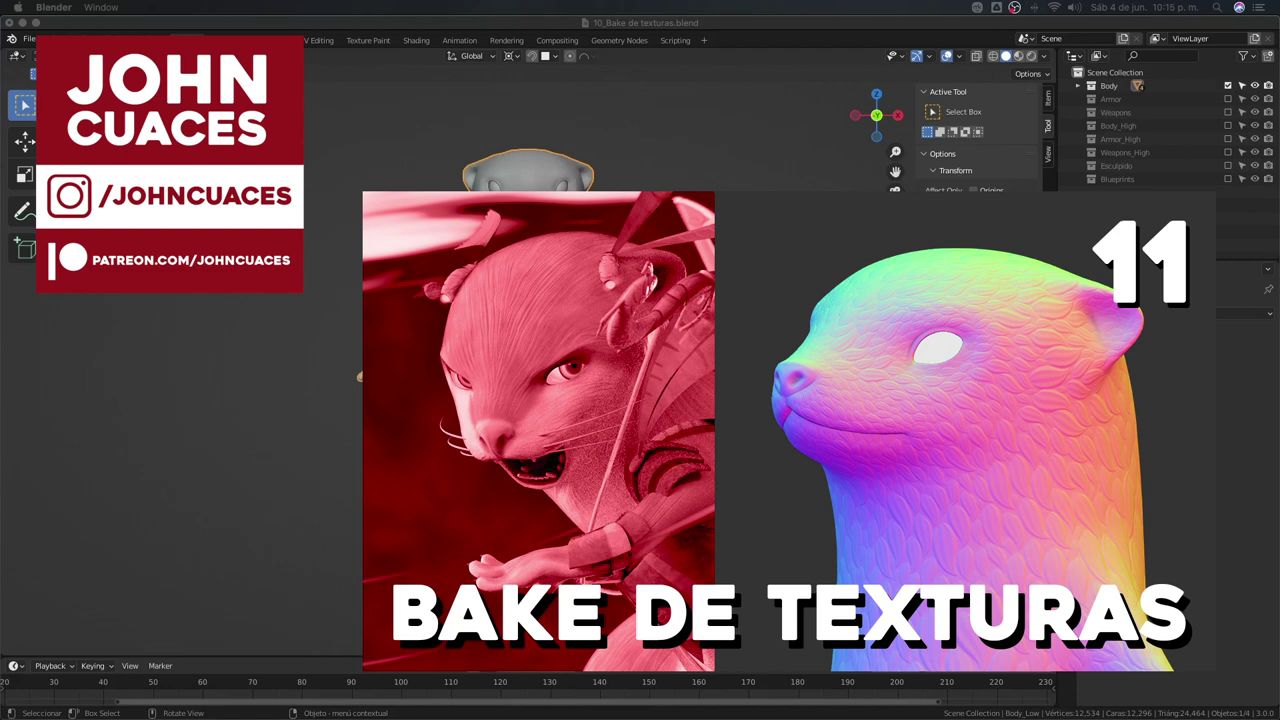
Inspect the low-poly otter and its Body collection, showing the eyes, gums and teeth are separate objects.
{"action": "key", "text": "alt+a"}
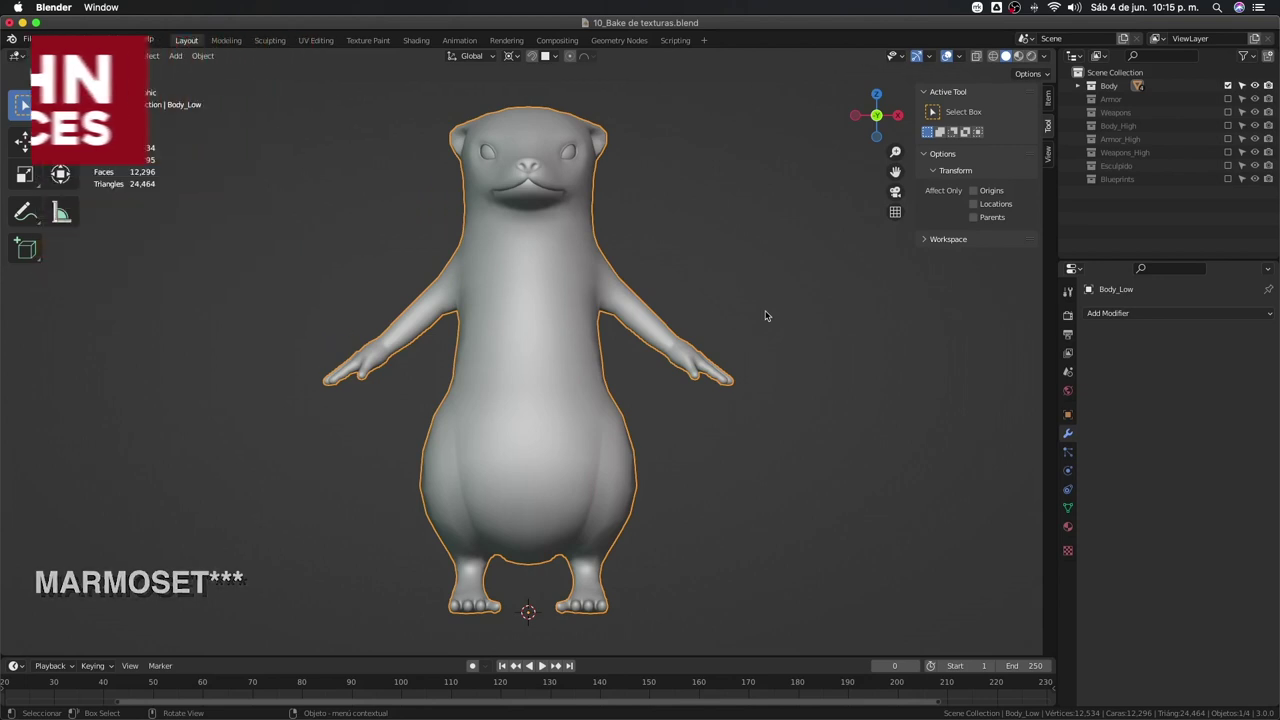
{"action": "scroll", "coordinate": [765, 316], "scroll_direction": "right", "scroll_amount": 3}
{"action": "scroll", "coordinate": [765, 316], "scroll_direction": "right", "scroll_amount": 3}
{"action": "scroll", "coordinate": [765, 316], "scroll_direction": "right", "scroll_amount": 2}
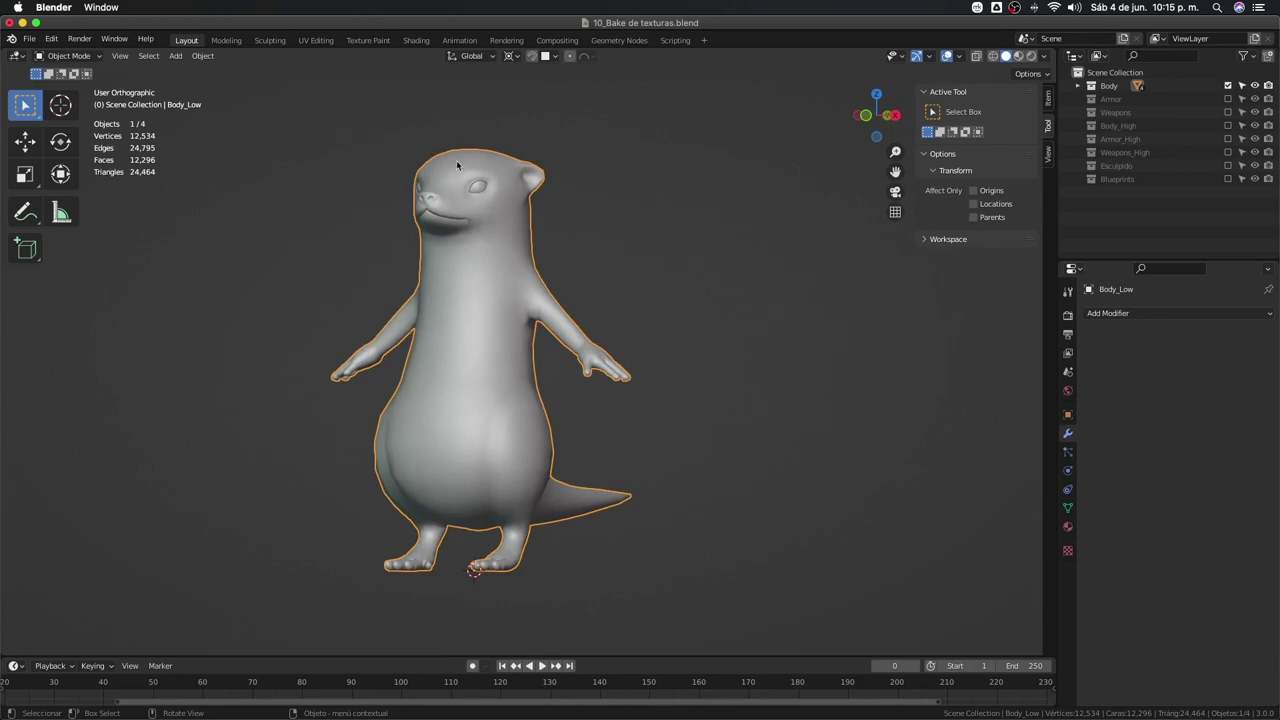
{"action": "middle_click_drag", "start_coordinate": [549, 358], "coordinate": [600, 330]}
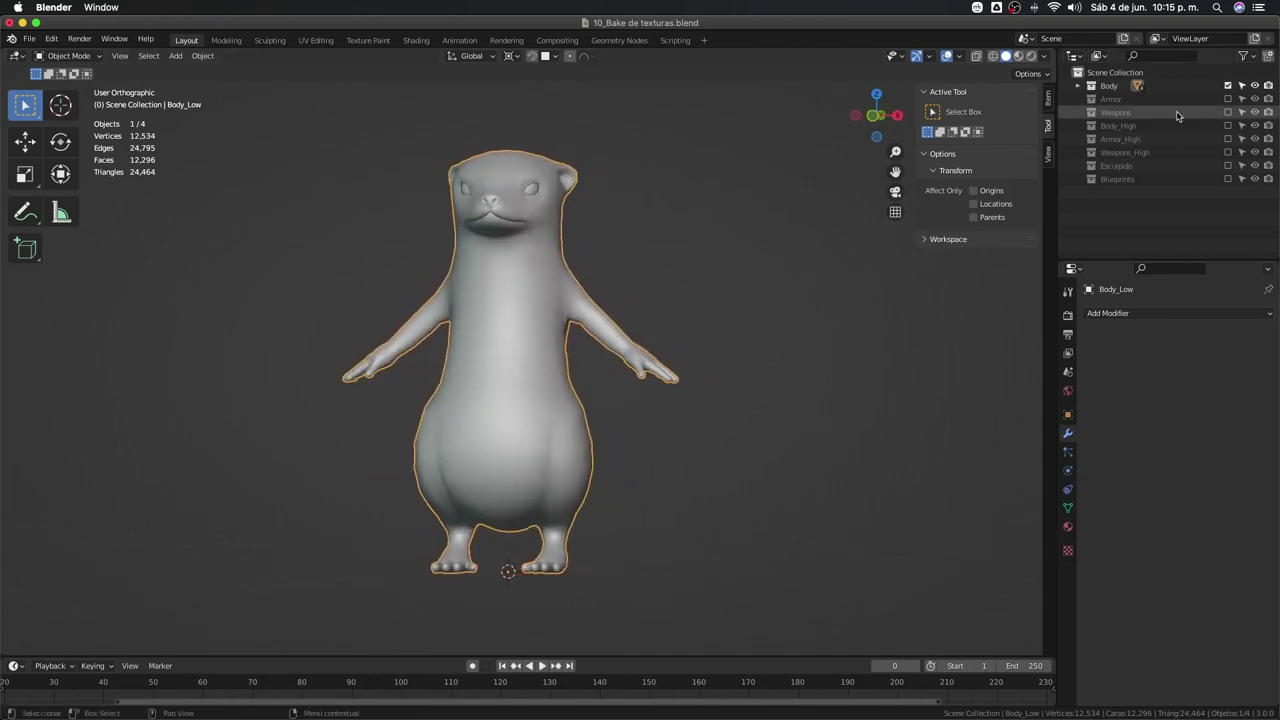
{"action": "left_click", "coordinate": [1078, 86]}
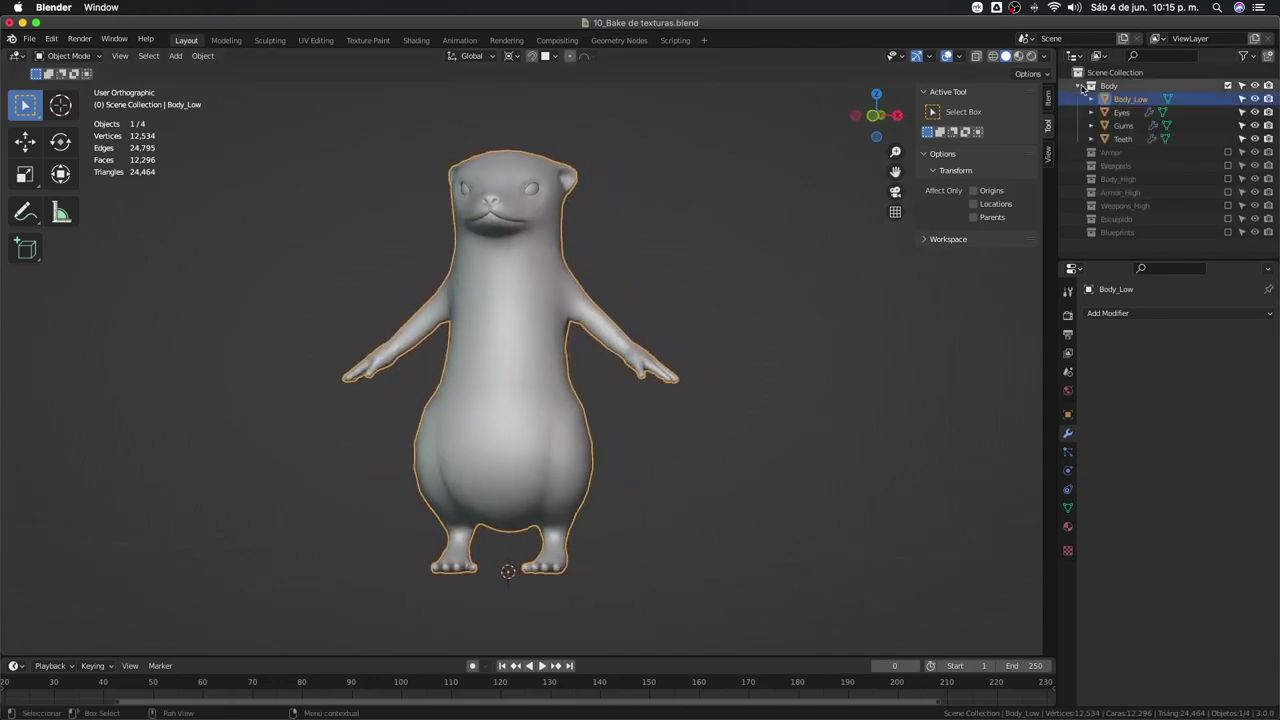
{"action": "middle_click_drag", "start_coordinate": [554, 290], "coordinate": [690, 284]}
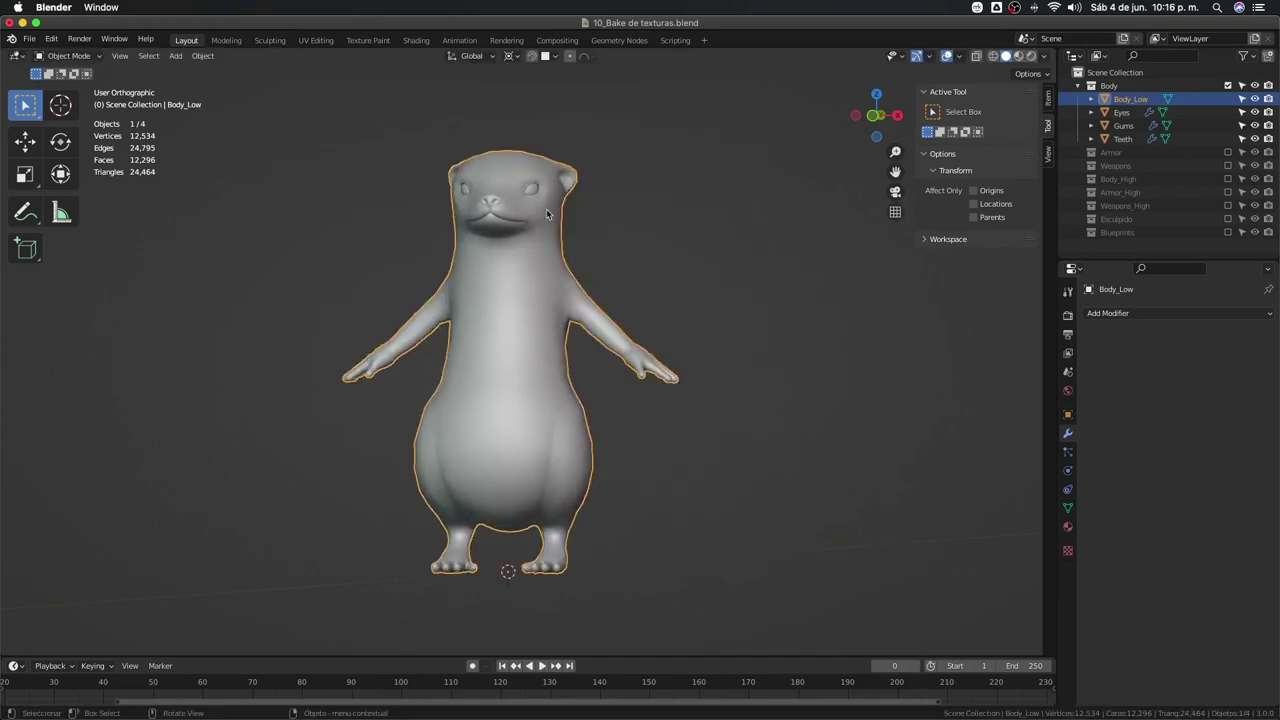
{"action": "key", "text": "g"}
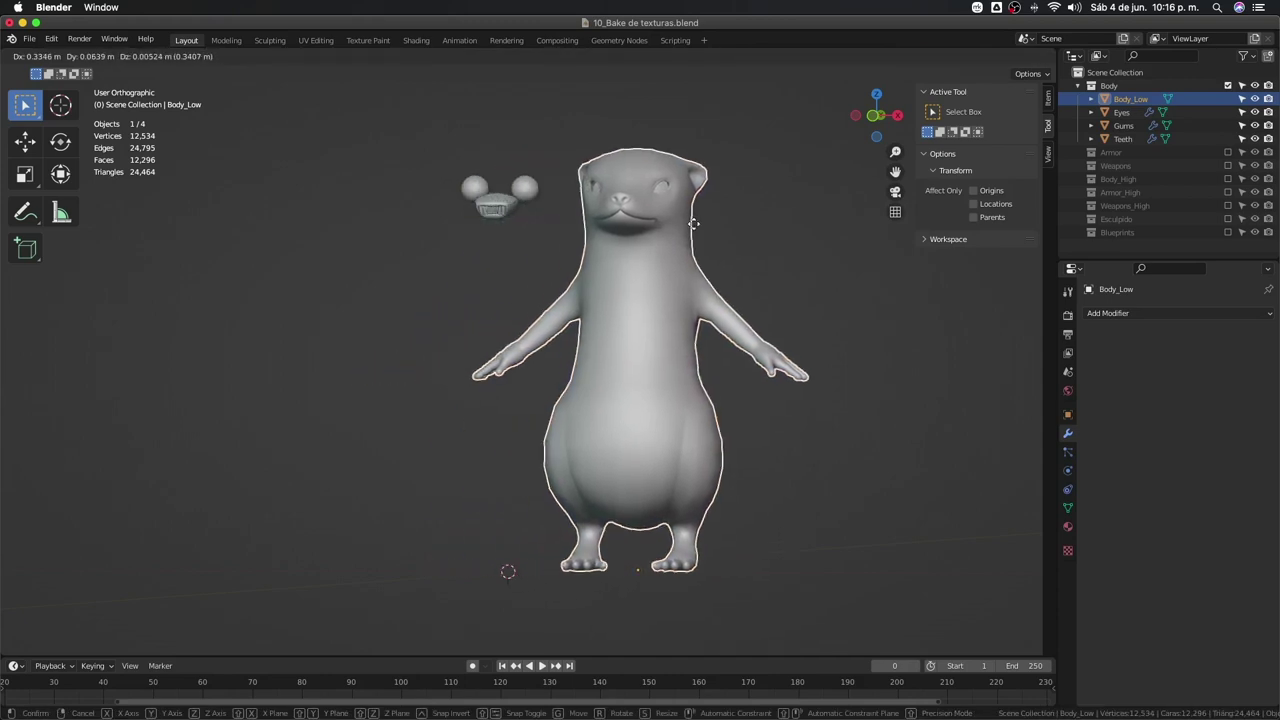
{"action": "key", "text": "Escape"}
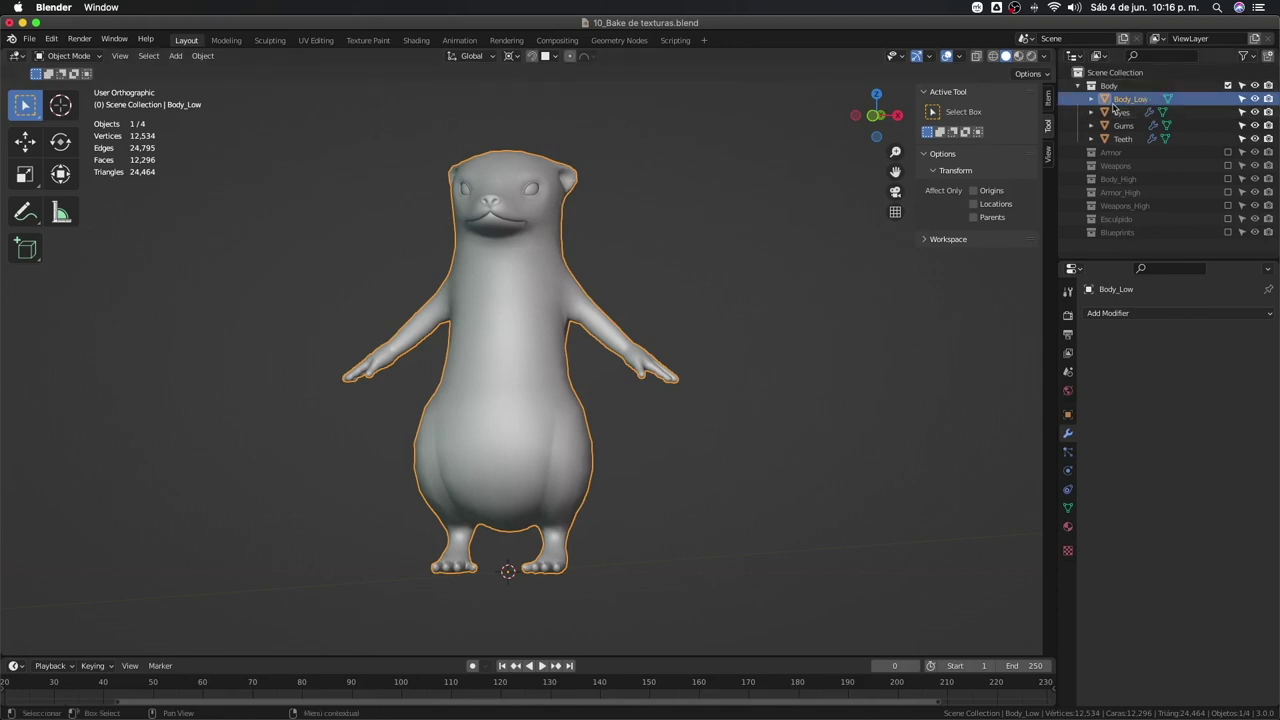
Show Body_High to compare it with Body_Low, then hide the Body_High collection again.
{"action": "left_click", "coordinate": [1228, 179]}
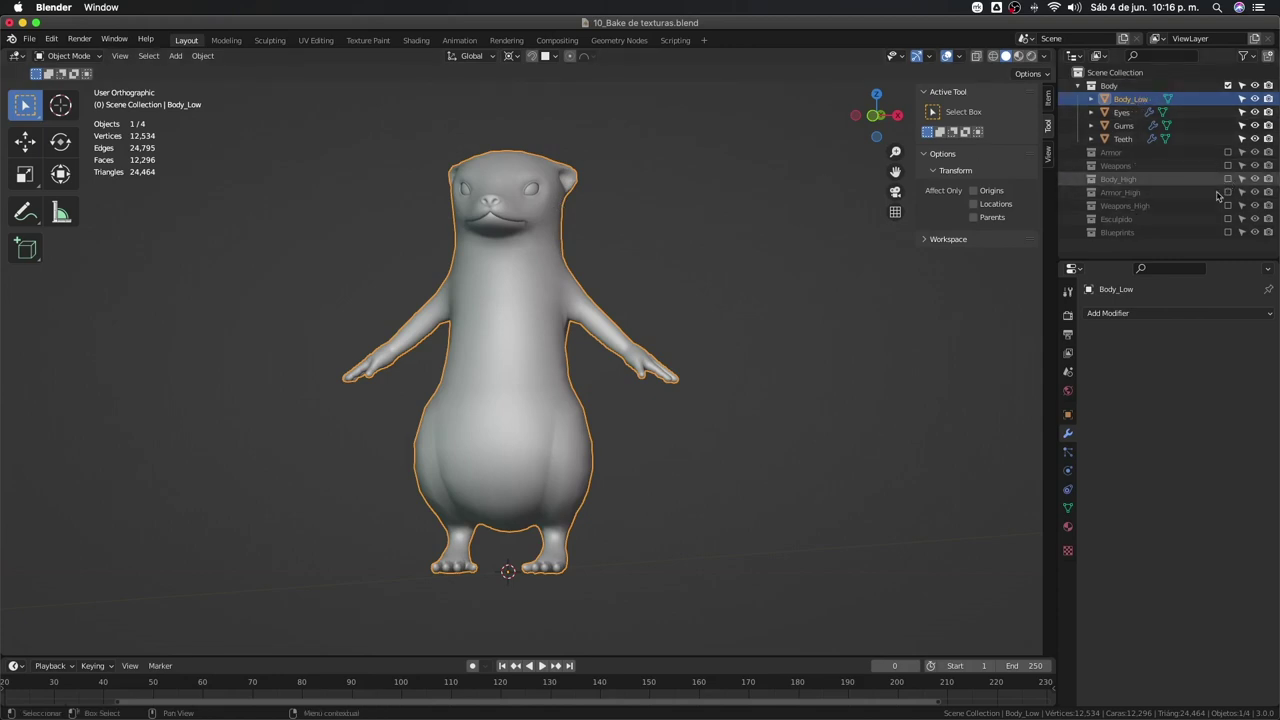
{"action": "left_click", "coordinate": [617, 335]}
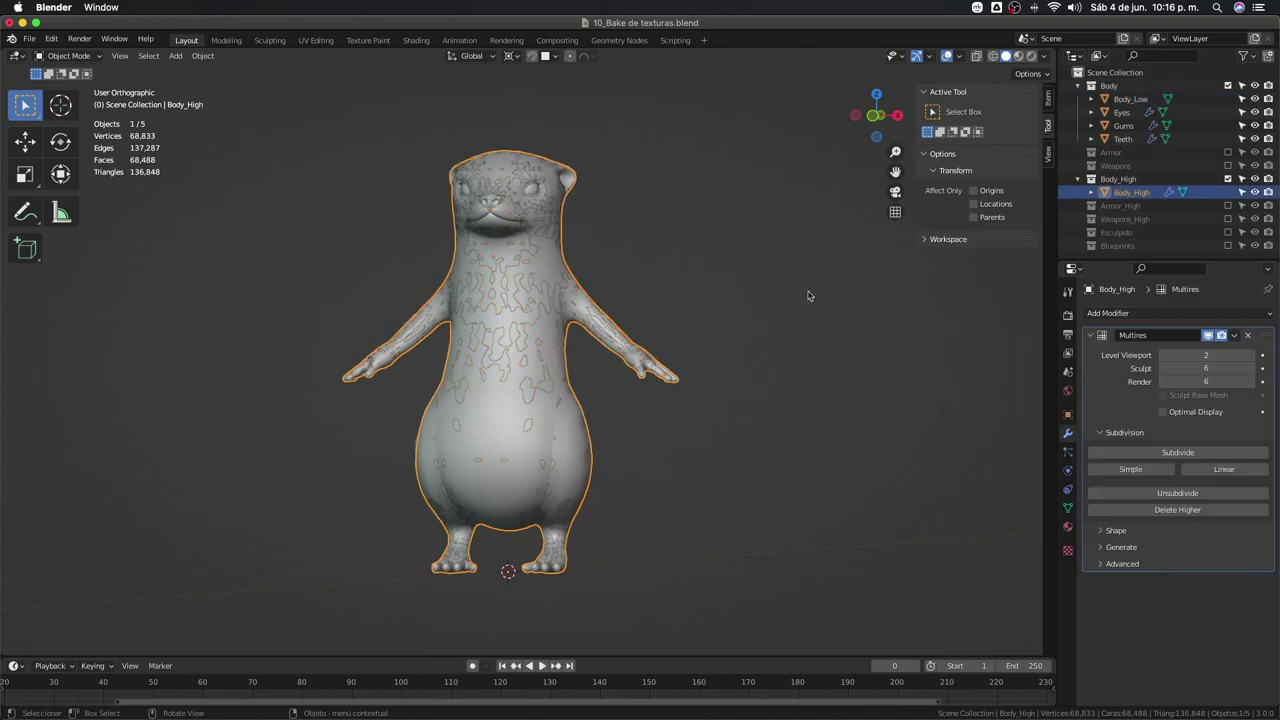
{"action": "left_click", "coordinate": [1128, 99]}
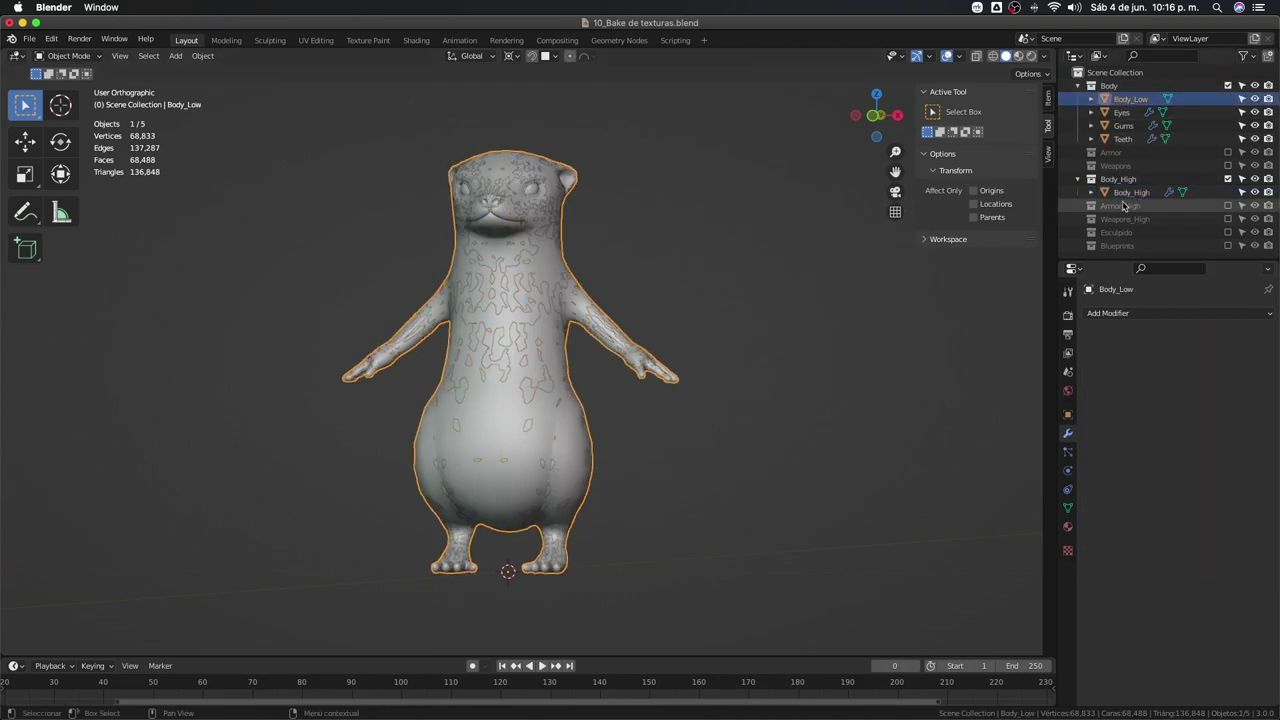
{"action": "left_click", "coordinate": [1228, 179]}
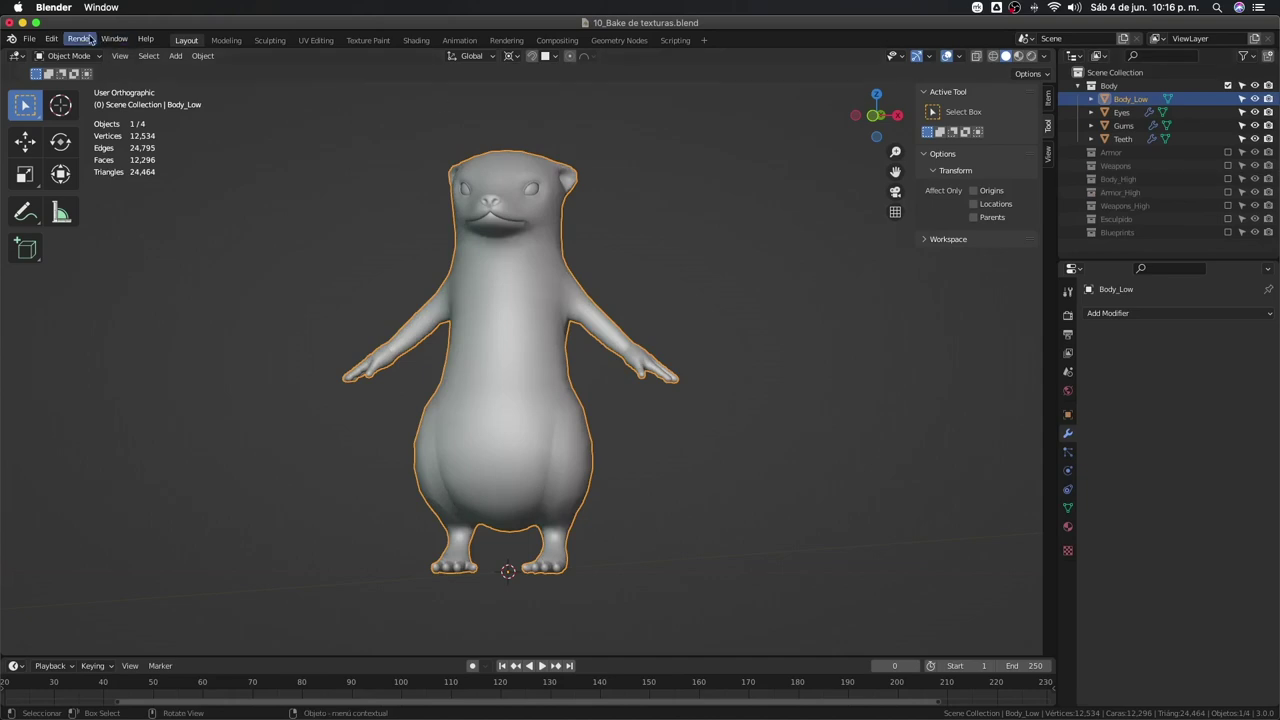
Start an FBX export into the FBX folder named Body_Low.fbx.
{"action": "left_click", "coordinate": [29, 38]}
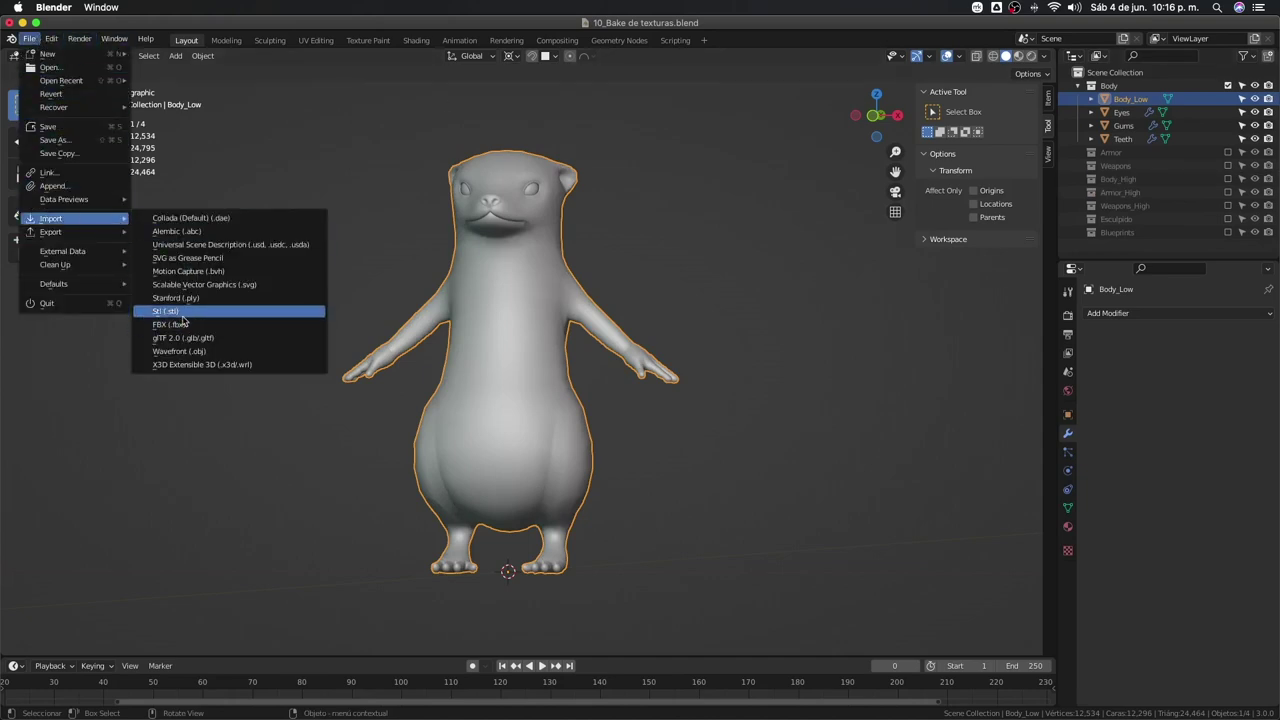
{"action": "mouse_move", "coordinate": [60, 231]}
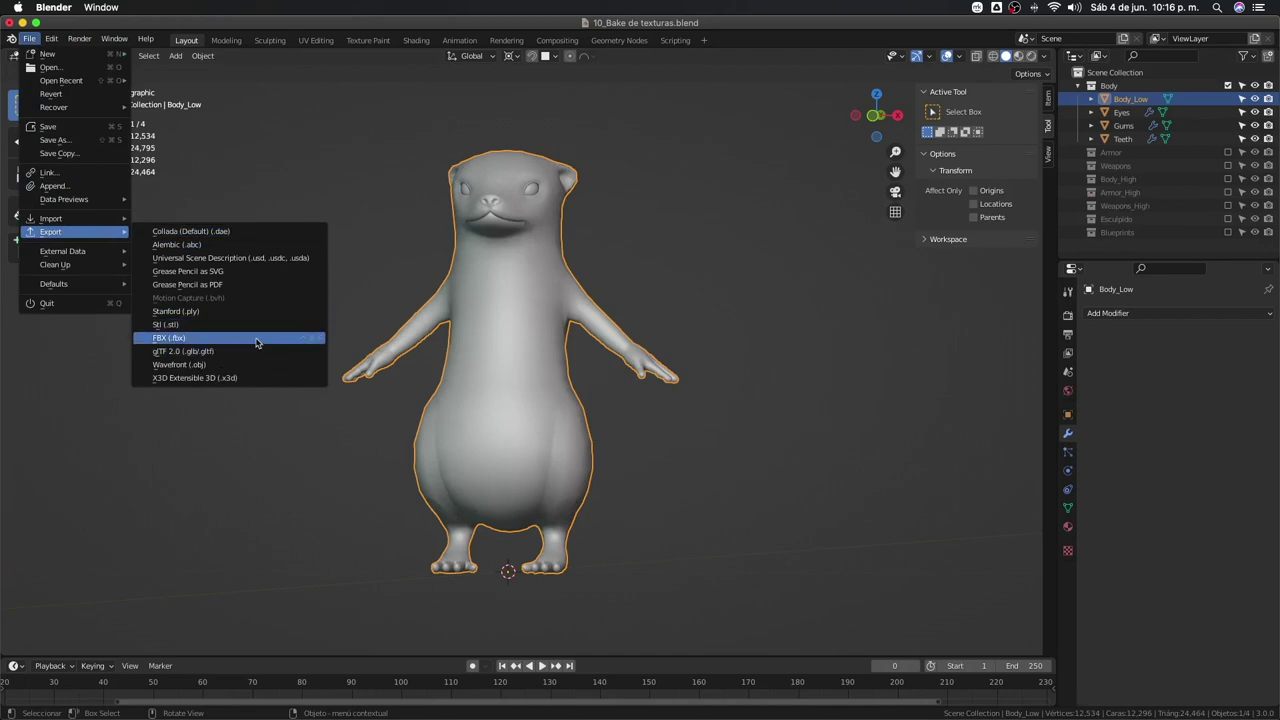
{"action": "left_click", "coordinate": [256, 343]}
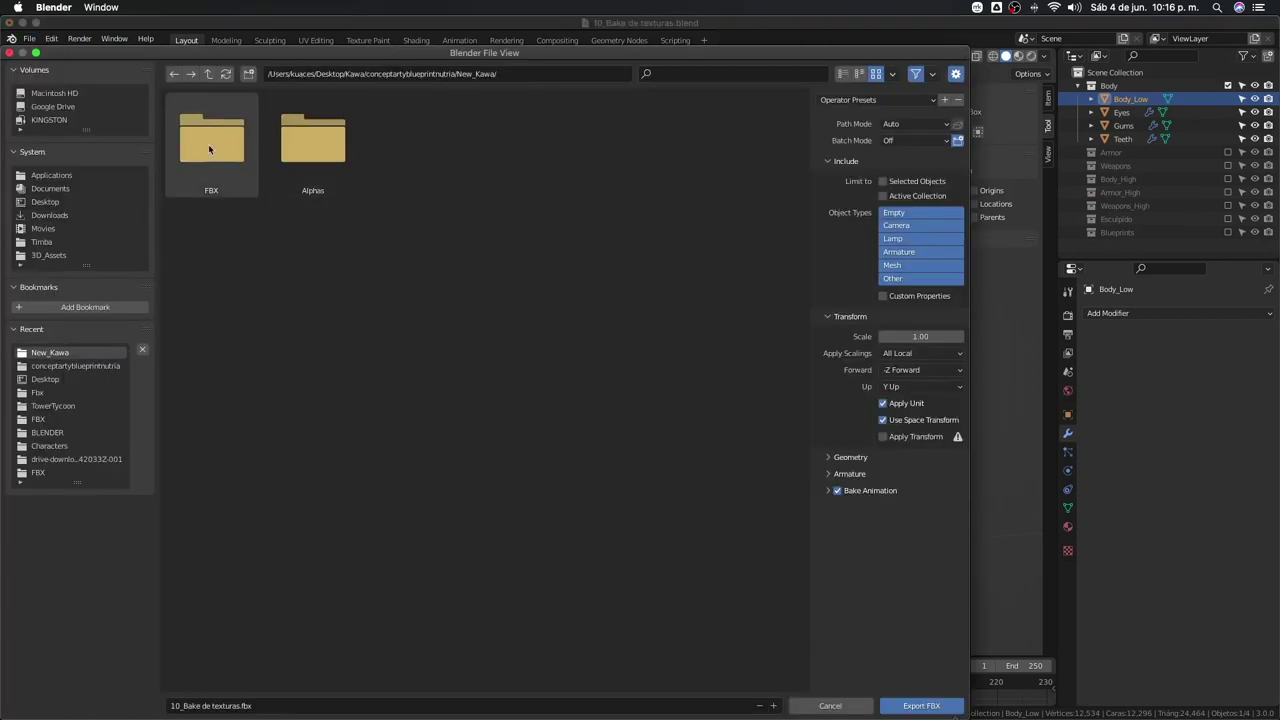
{"action": "double_click", "coordinate": [210, 147]}
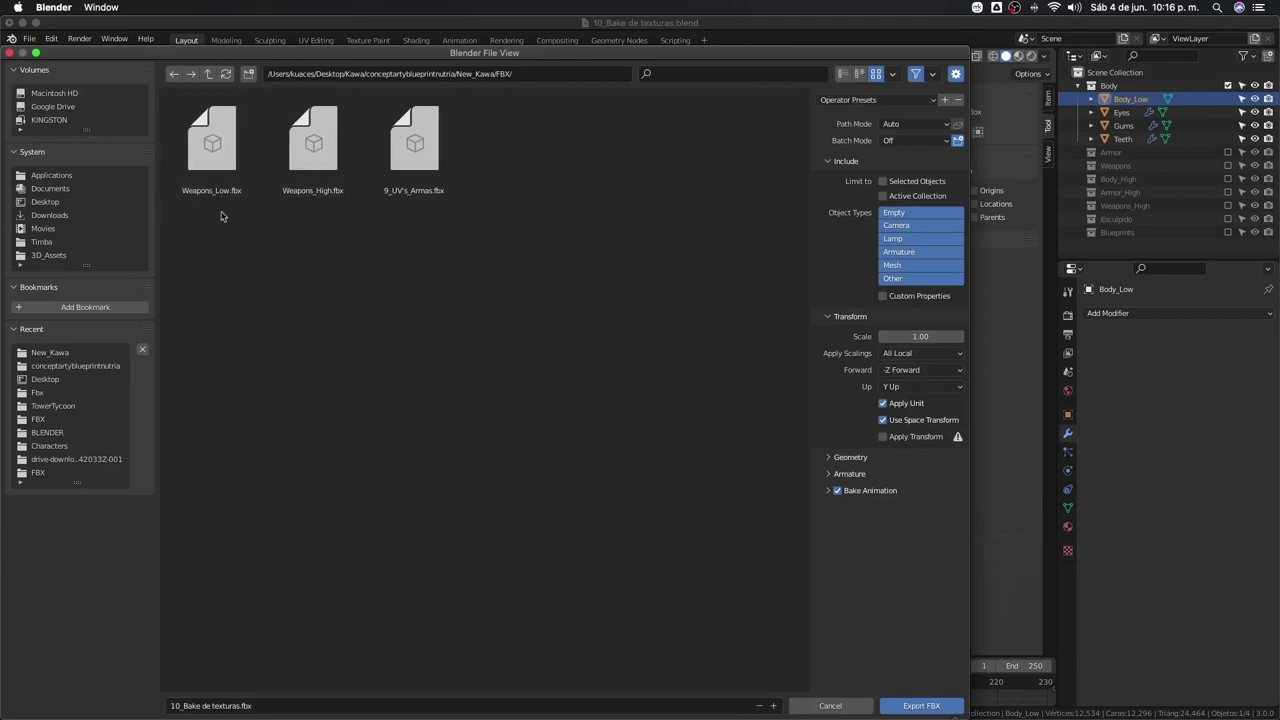
{"action": "left_click", "coordinate": [316, 137]}
{"action": "left_click", "coordinate": [212, 145]}
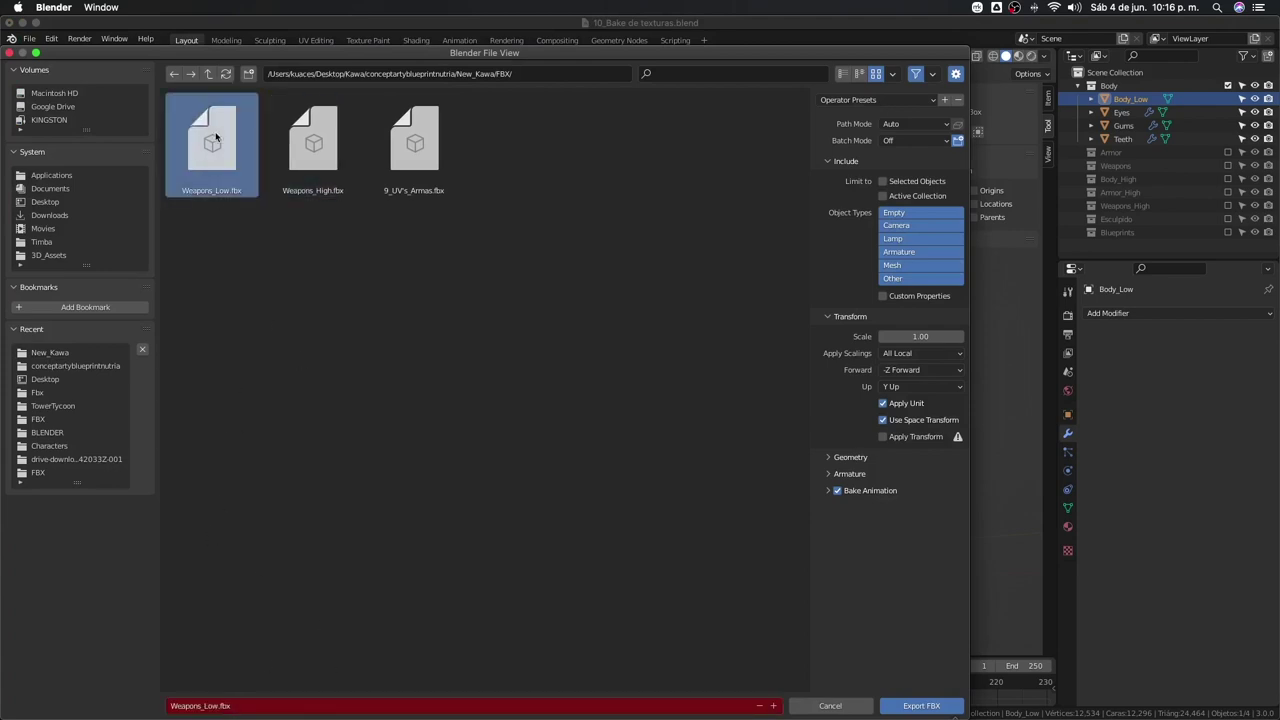
{"action": "left_click", "coordinate": [173, 708]}
{"action": "double_click", "coordinate": [173, 708]}
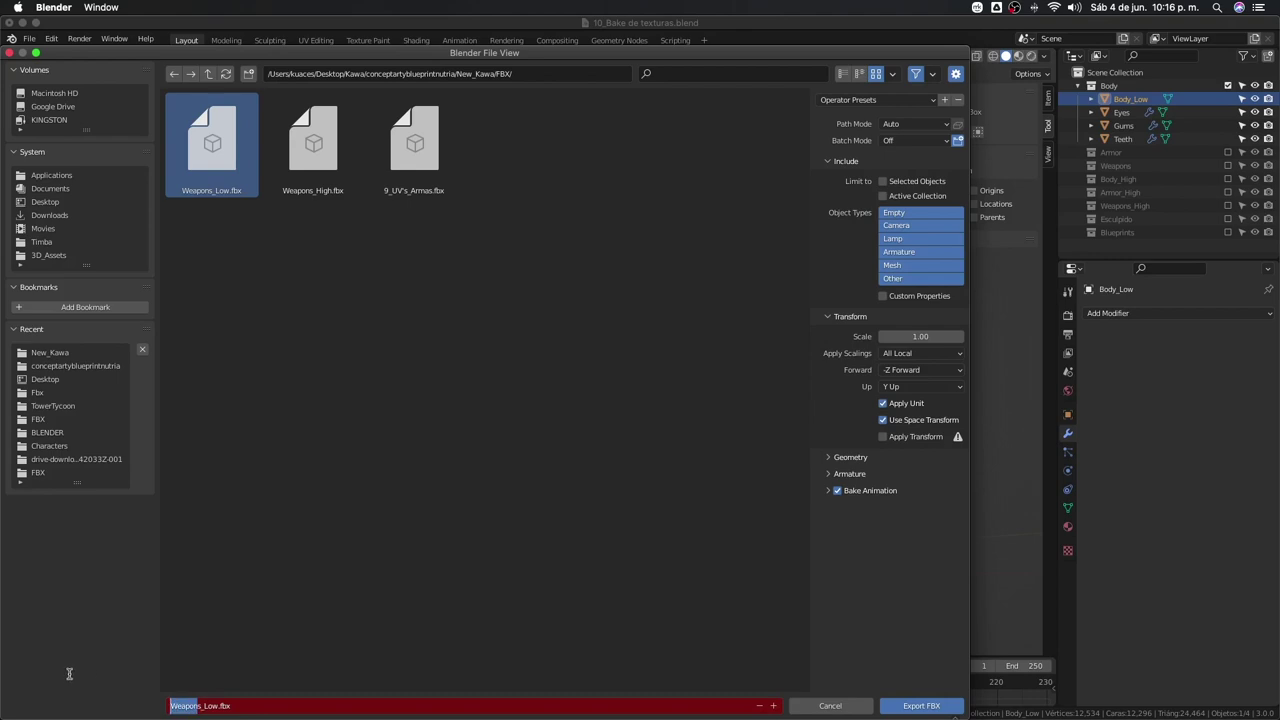
{"action": "type", "text": "Body"}
{"action": "left_click", "coordinate": [861, 104]}
Apply the selected-meshes export preset, enable Tangent Space, and export Body_Low.fbx.
{"action": "left_click", "coordinate": [861, 101]}
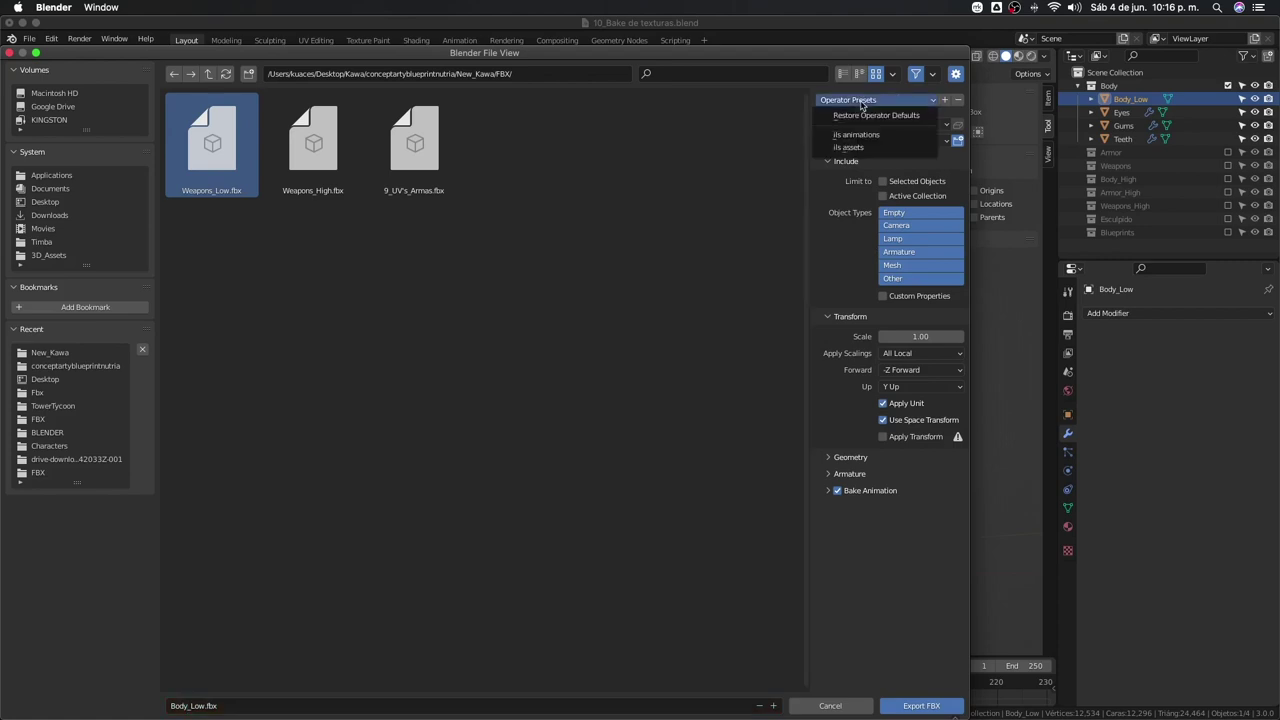
{"action": "left_click", "coordinate": [856, 155]}
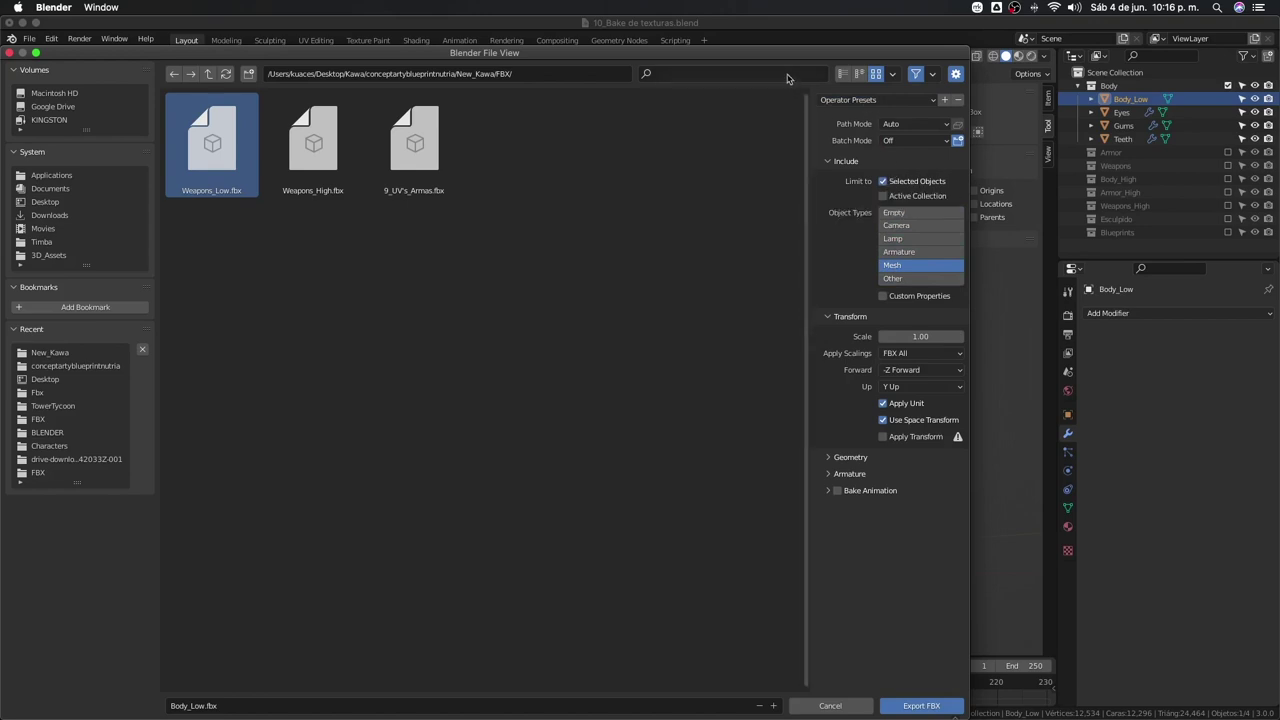
{"action": "mouse_move", "coordinate": [794, 54]}
{"action": "left_mouse_down"}
{"action": "mouse_move", "coordinate": [794, 86]}
{"action": "mouse_move", "coordinate": [802, 10]}
{"action": "left_mouse_up"}
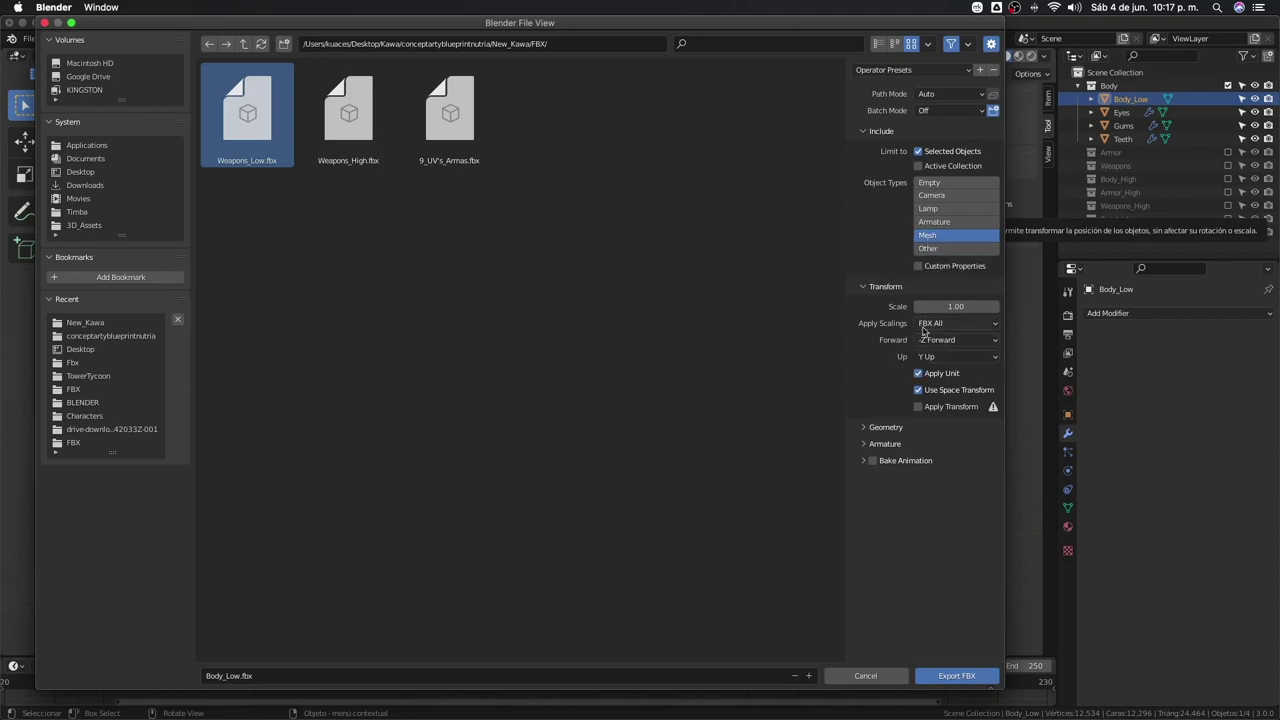
{"action": "left_click", "coordinate": [876, 427]}
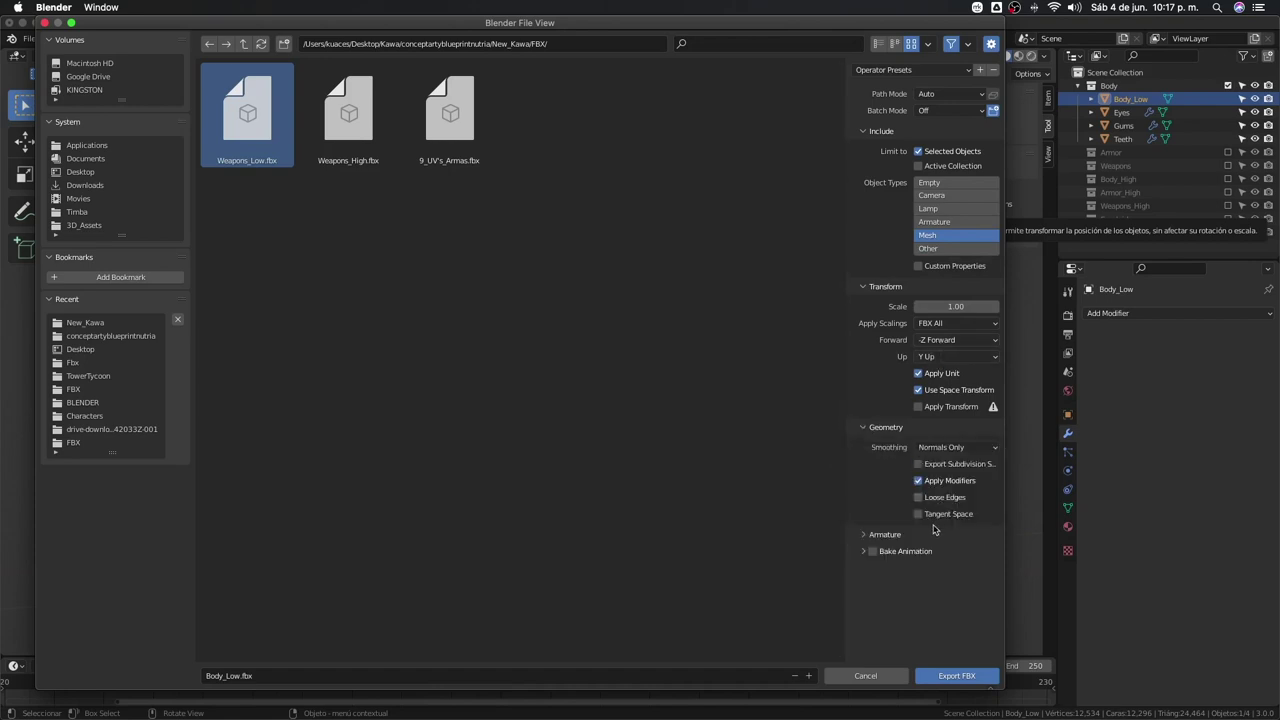
{"action": "left_click", "coordinate": [919, 514]}
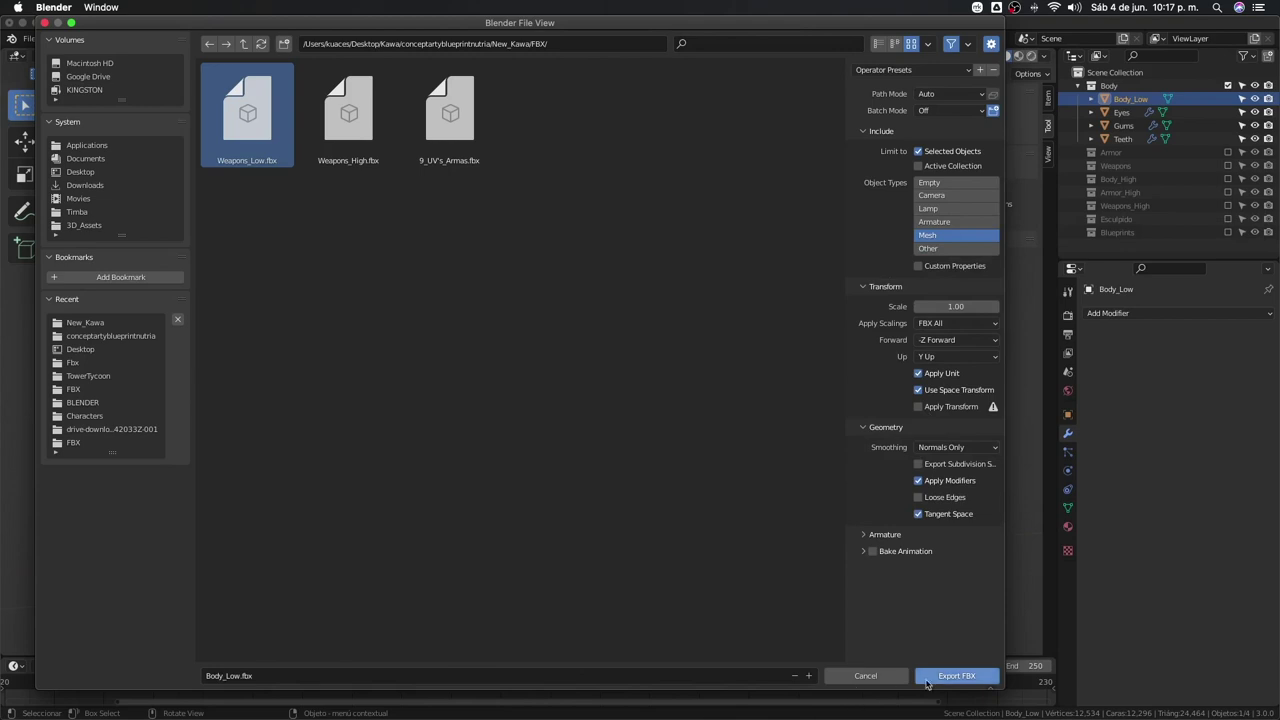
{"action": "left_click", "coordinate": [928, 679]}
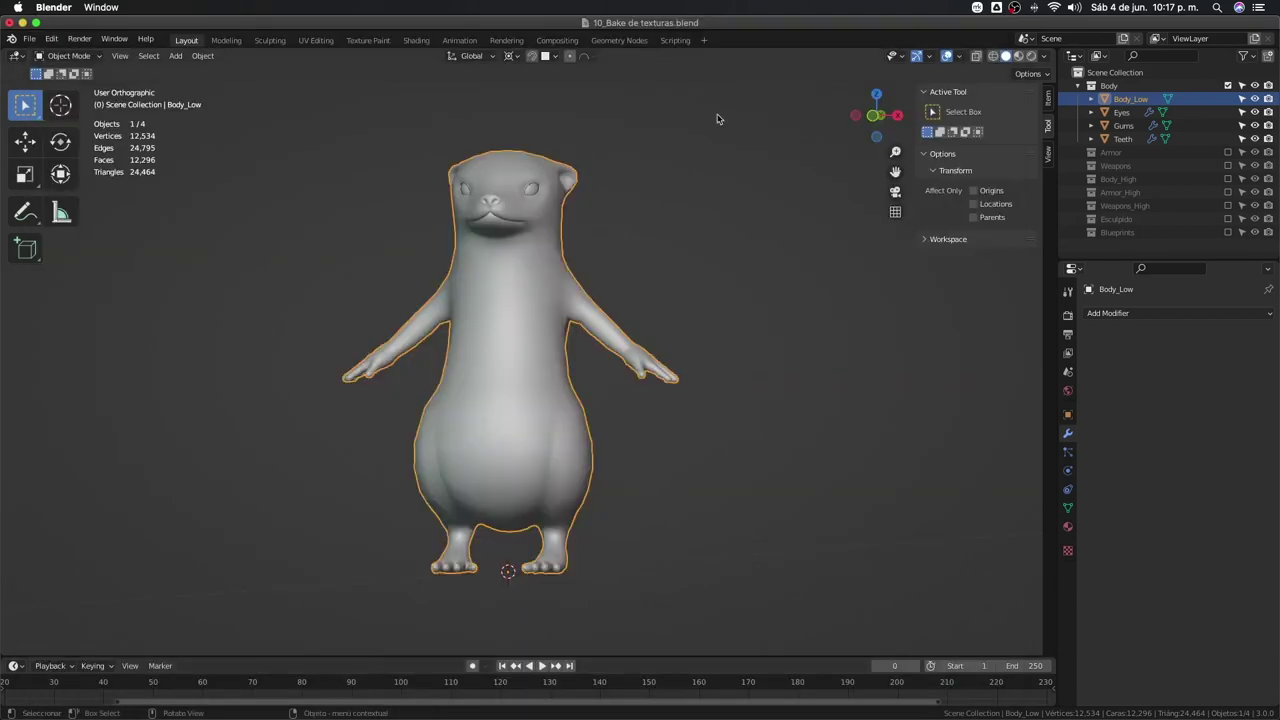
Hide the Body collection, show and select Body_High, and set its Multires Level Viewport to 6.
{"action": "left_click", "coordinate": [1228, 85]}
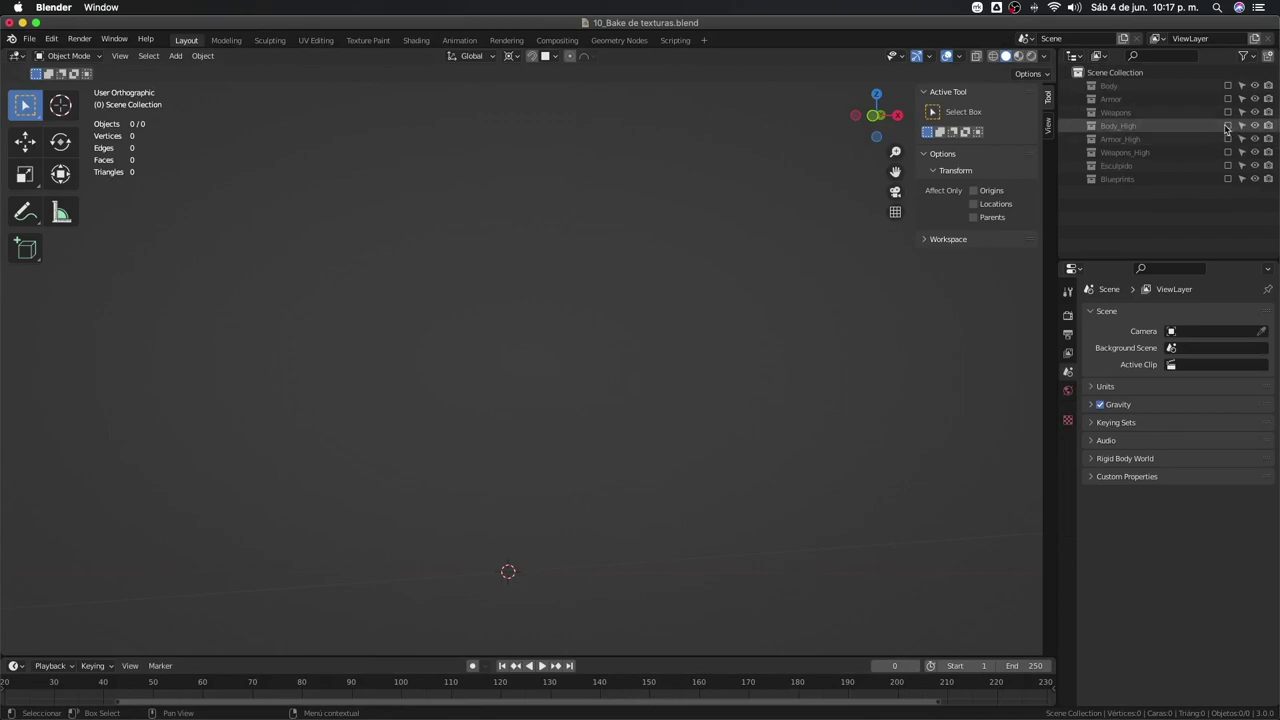
{"action": "left_click", "coordinate": [1228, 125]}
{"action": "left_click", "coordinate": [518, 333]}
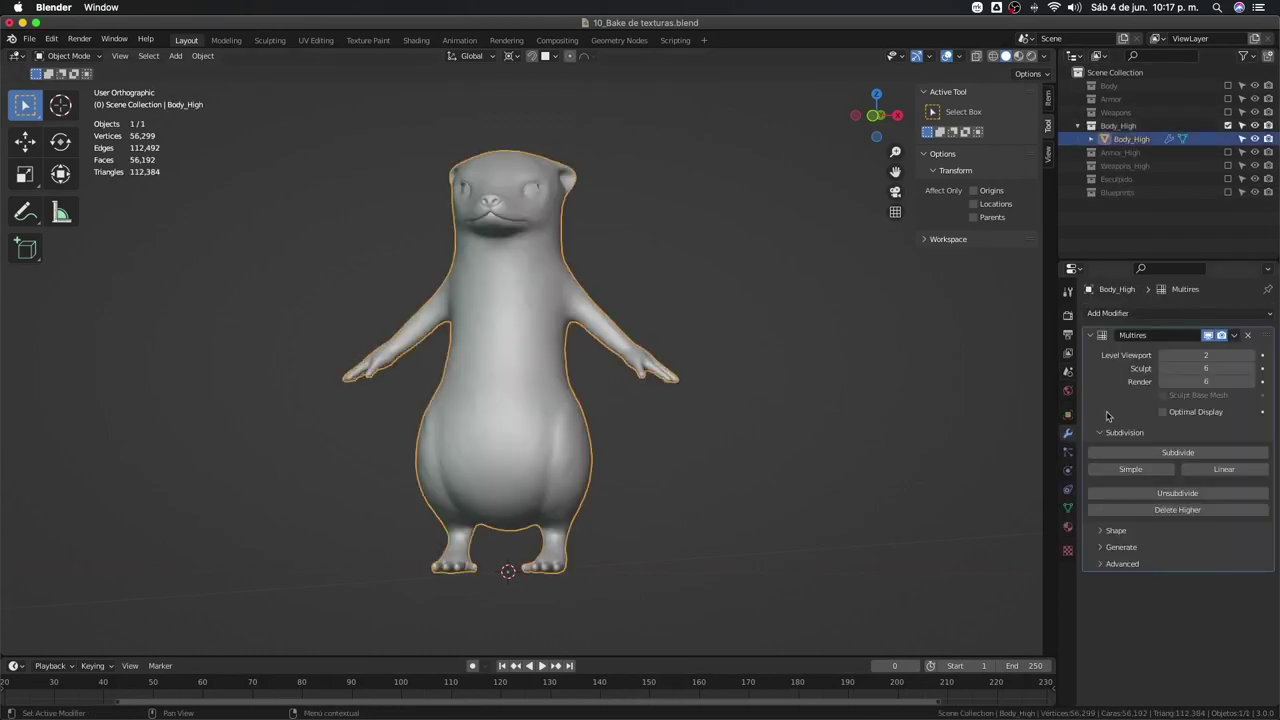
{"action": "left_click", "coordinate": [1205, 355]}
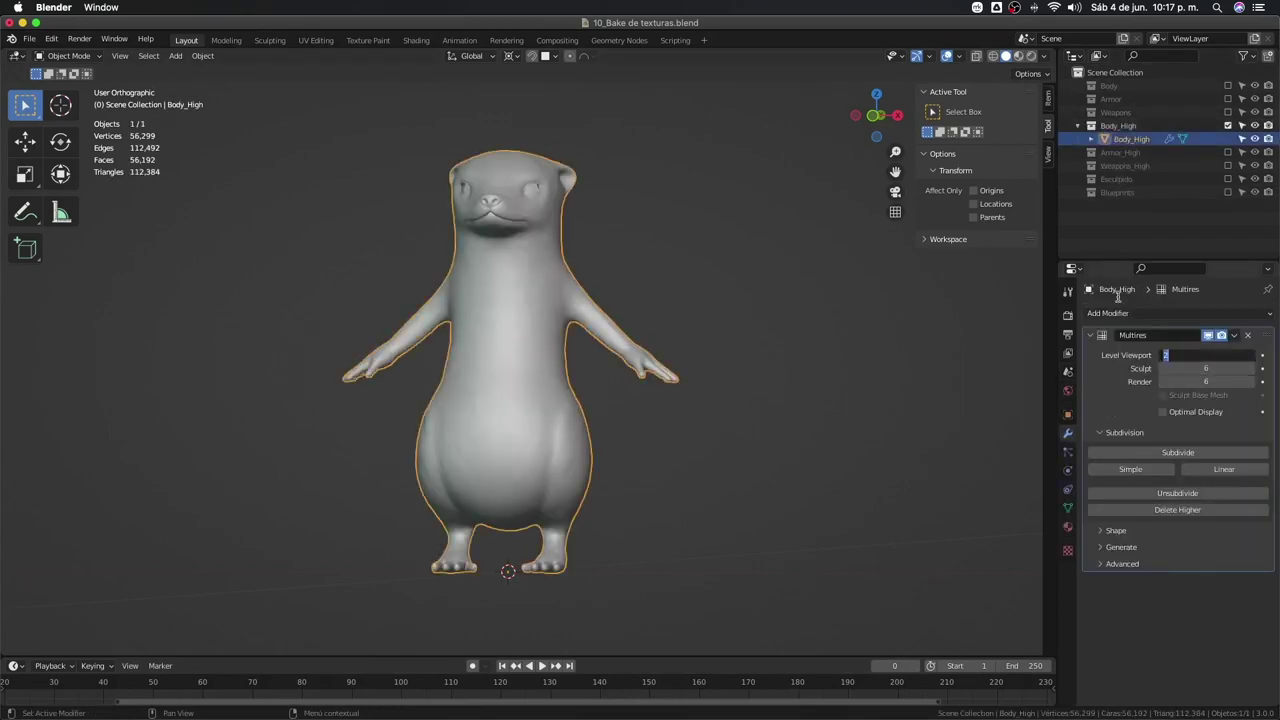
{"action": "type", "text": "6"}
{"action": "key", "text": "Return"}
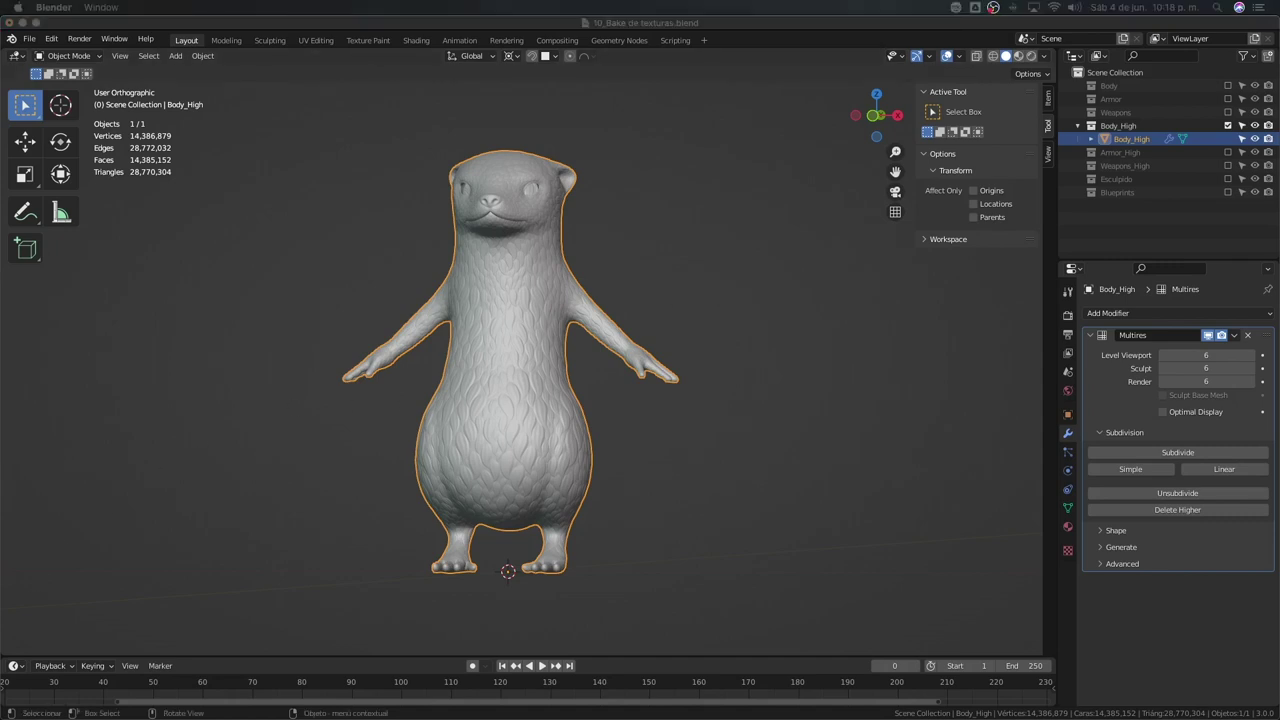
Change the export file name from Body_Low to Body_High.fbx in the FBX folder.
{"action": "left_click", "coordinate": [369, 22]}
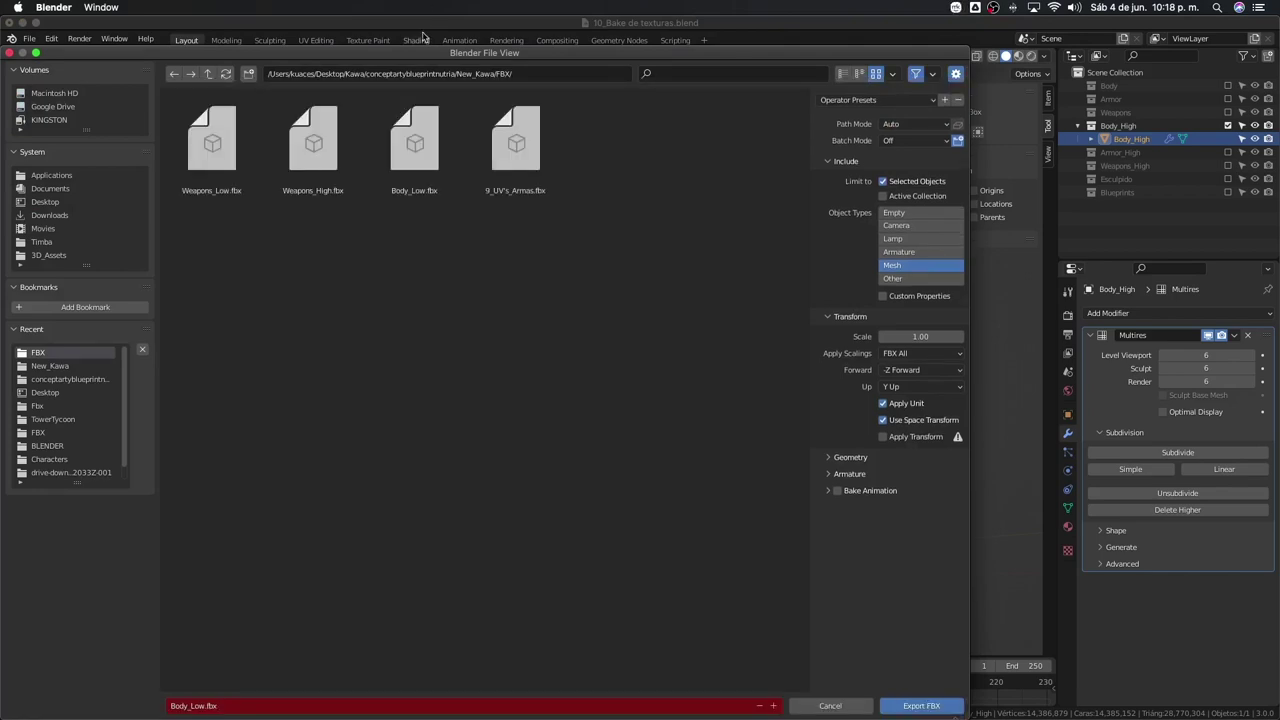
{"action": "left_click_drag", "start_coordinate": [424, 55], "coordinate": [424, 25]}
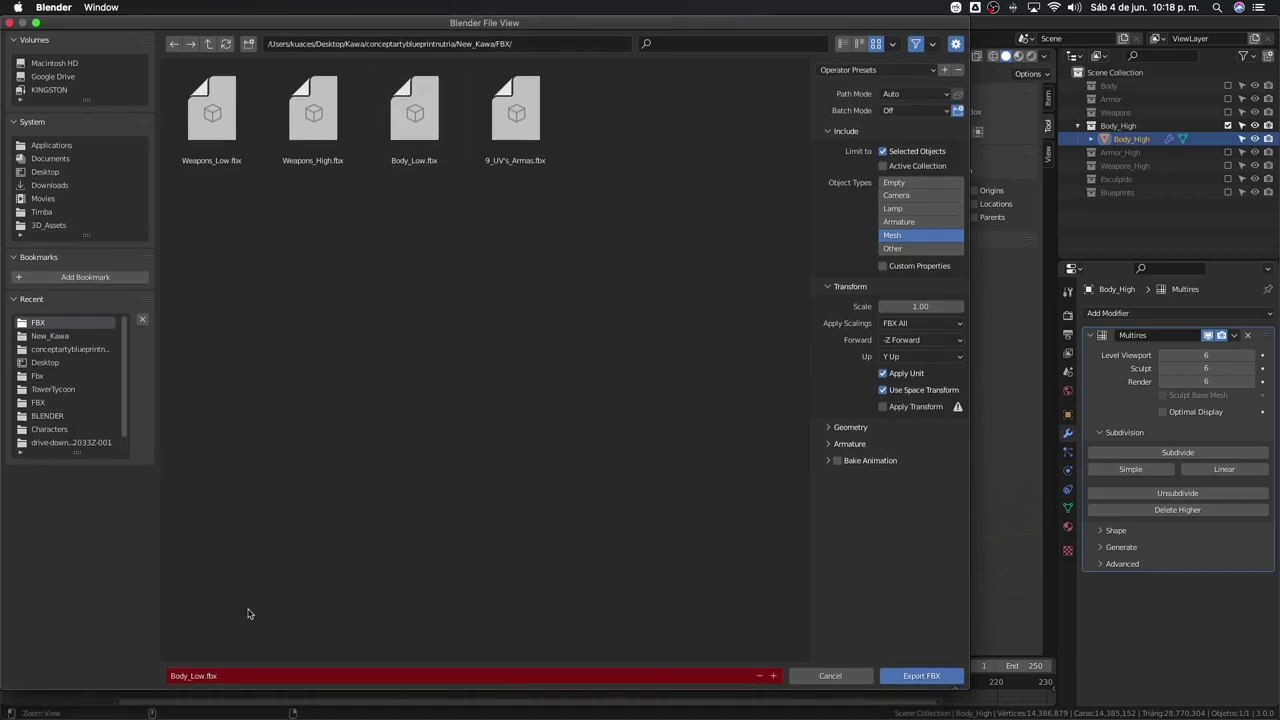
{"action": "left_click_drag", "start_coordinate": [191, 678], "coordinate": [206, 678]}
{"action": "type", "text": "c"}
{"action": "key", "text": "BackSpace"}
{"action": "type", "text": "High"}
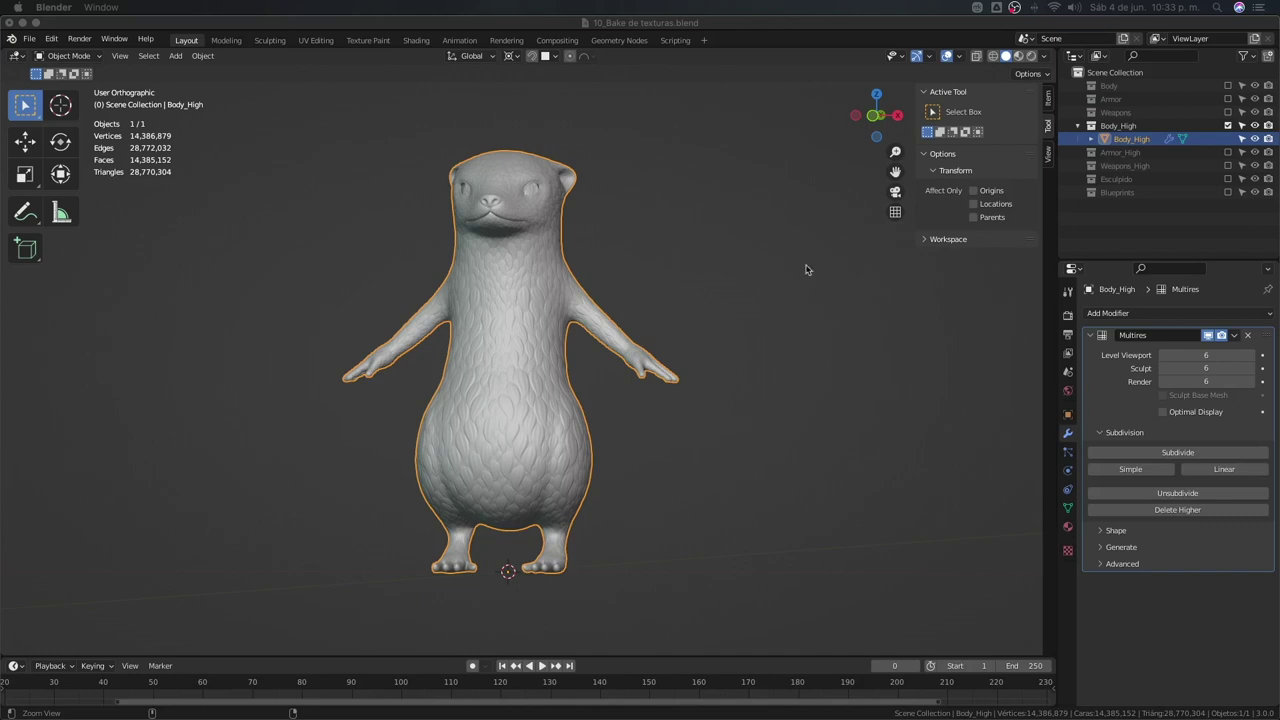
Toggle the Multires viewport display and set its Level Viewport to 2.
{"action": "middle_click_drag", "start_coordinate": [747, 307], "coordinate": [757, 306]}
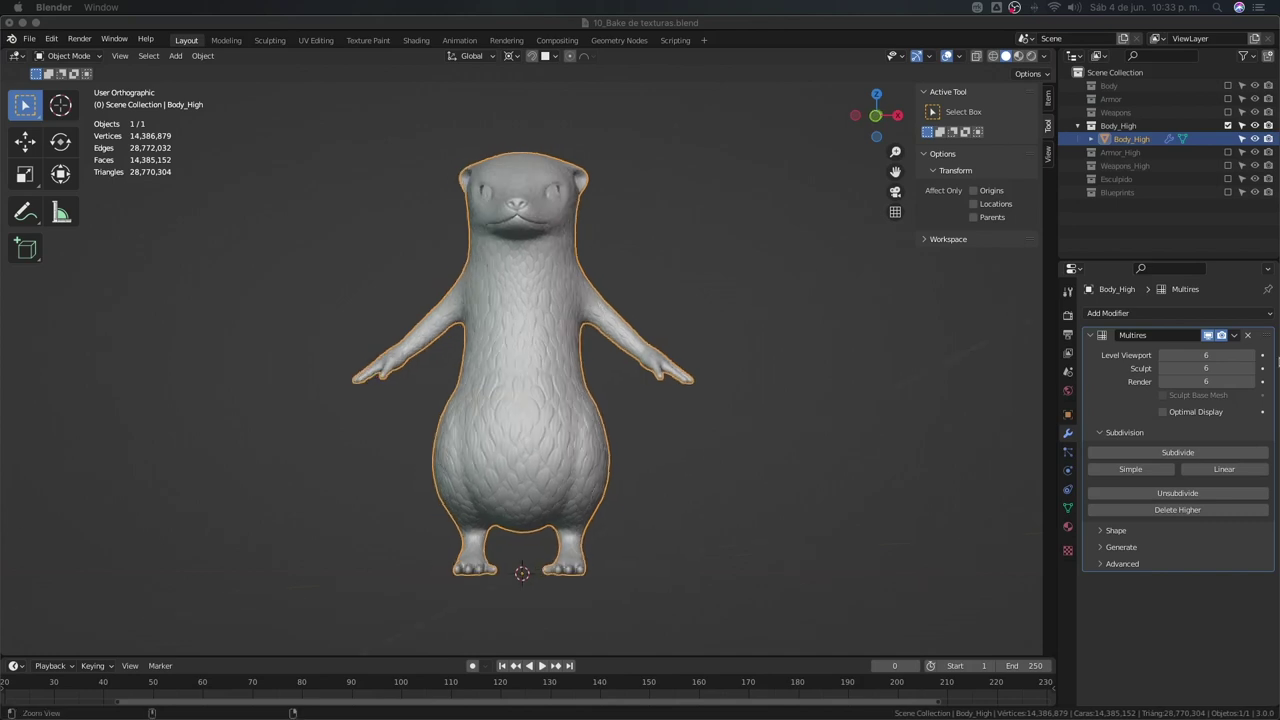
{"action": "left_click", "coordinate": [1207, 340]}
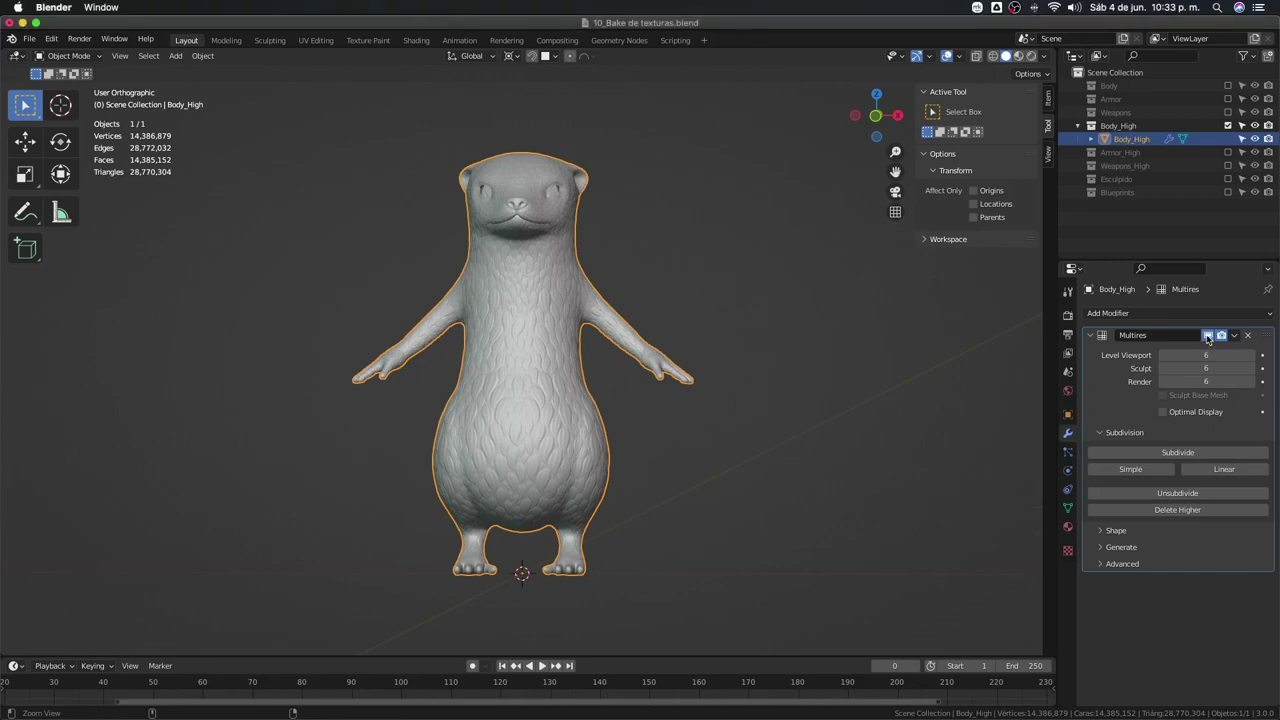
{"action": "left_click", "coordinate": [1207, 340]}
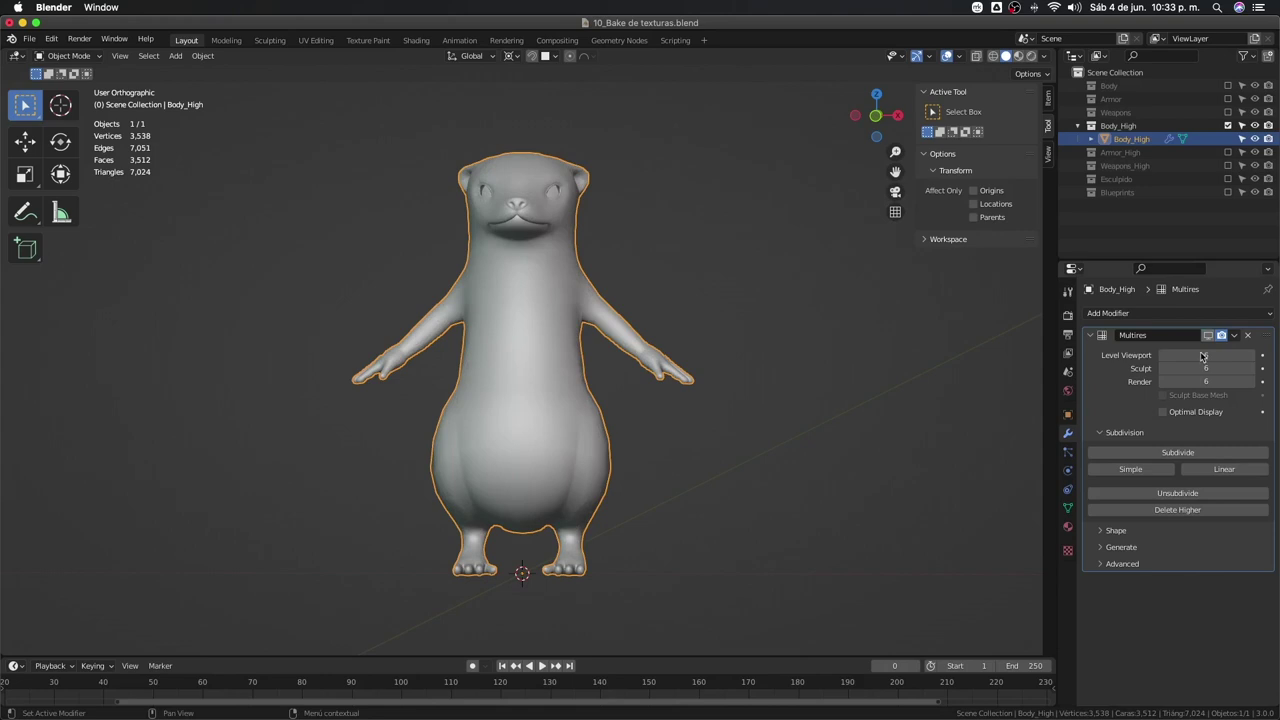
{"action": "left_click", "coordinate": [1203, 356]}
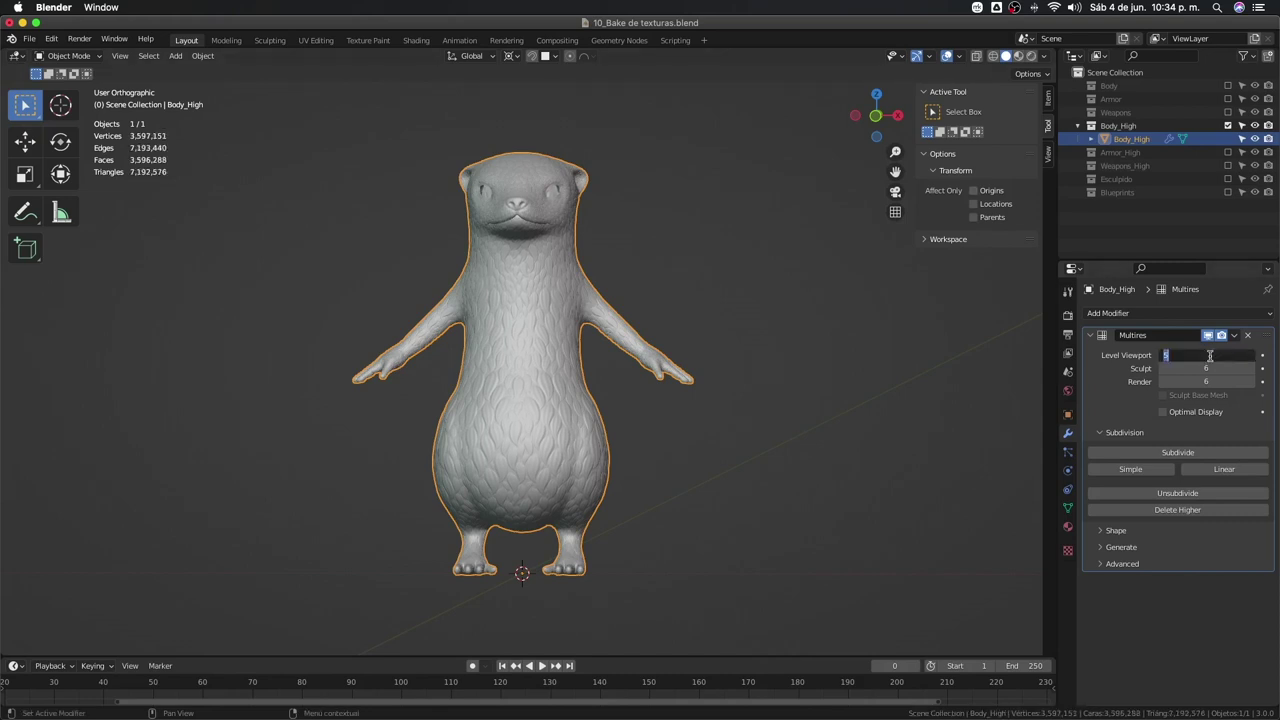
{"action": "type", "text": "2"}
{"action": "key", "text": "Return"}
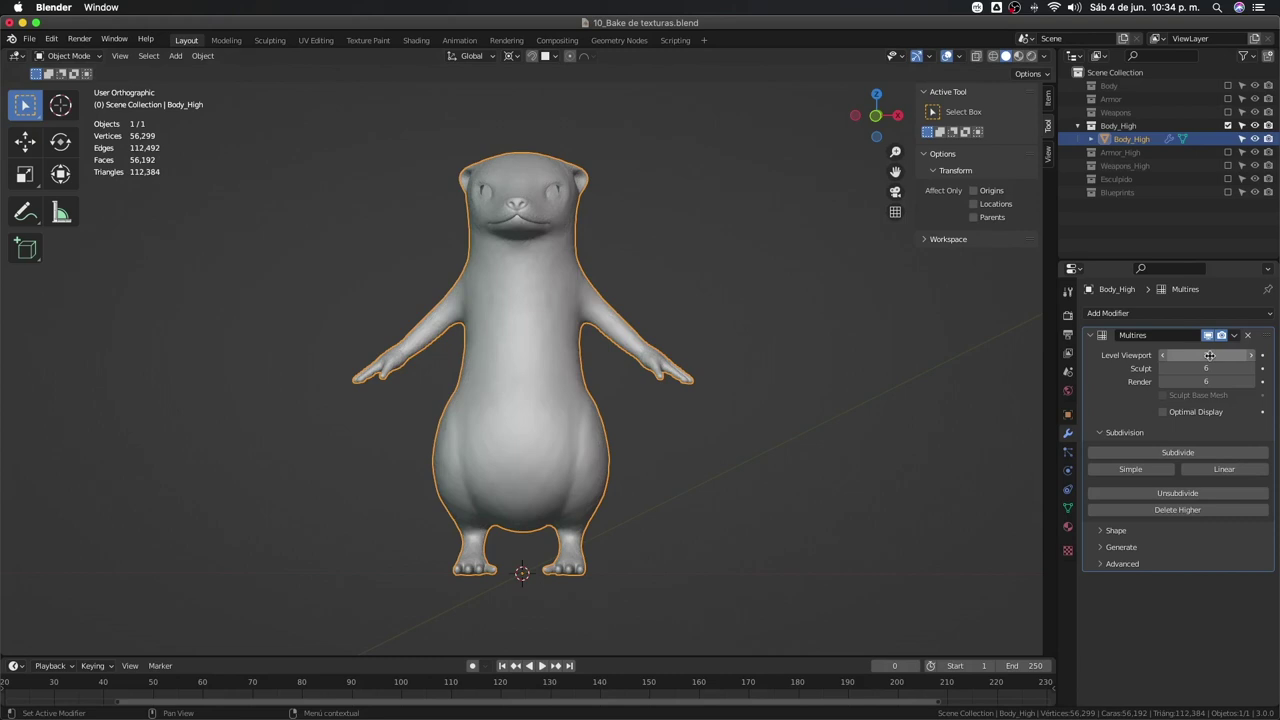
Select the Body_High sculpt and view it from the front in orthographic view.
{"action": "left_click", "coordinate": [696, 294]}
{"action": "left_click", "coordinate": [588, 314]}
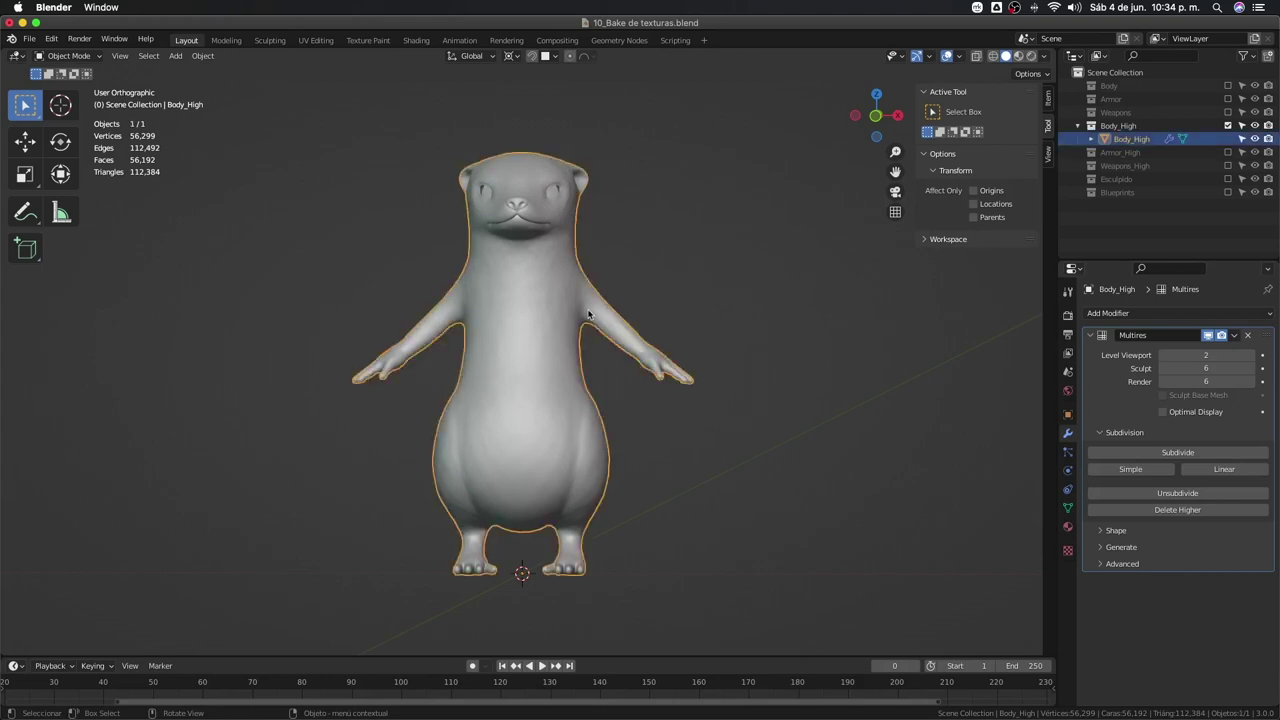
{"action": "key", "text": "KP_1"}
{"action": "scroll", "coordinate": [635, 253], "scroll_direction": "up", "scroll_amount": 1}
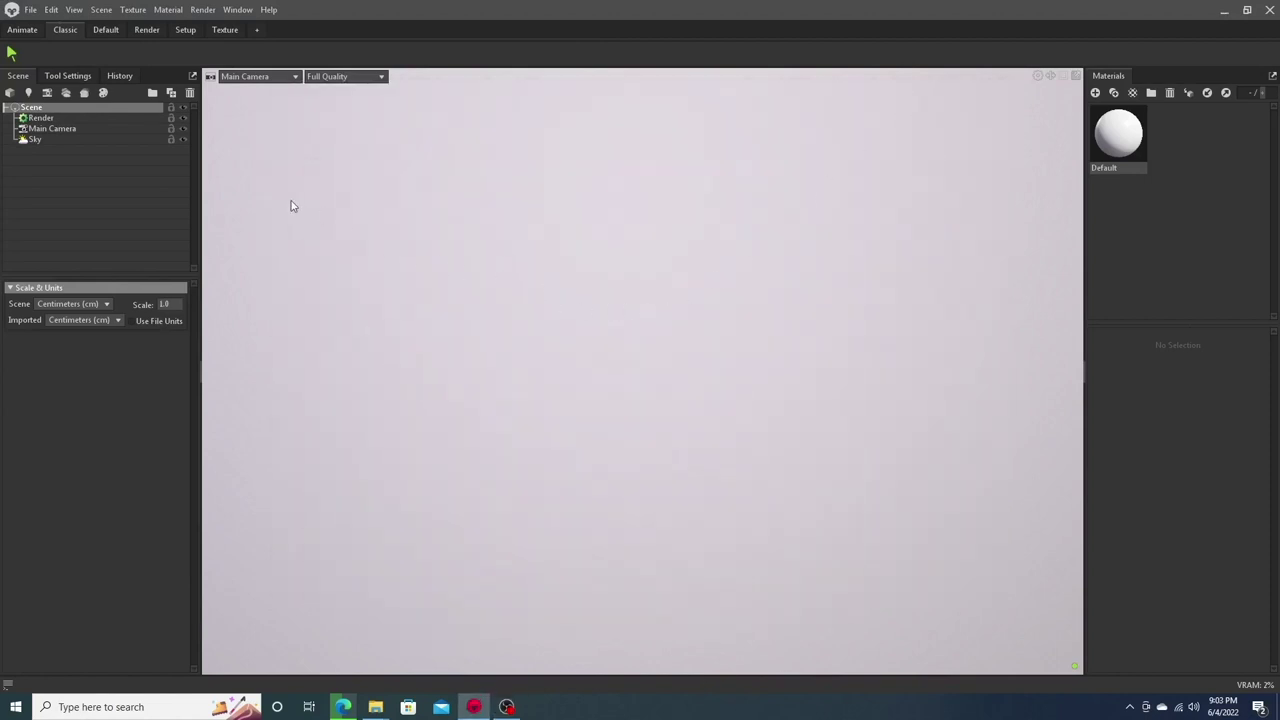
Add a new bake project to the Toolbag scene.
{"action": "left_click", "coordinate": [30, 10]}
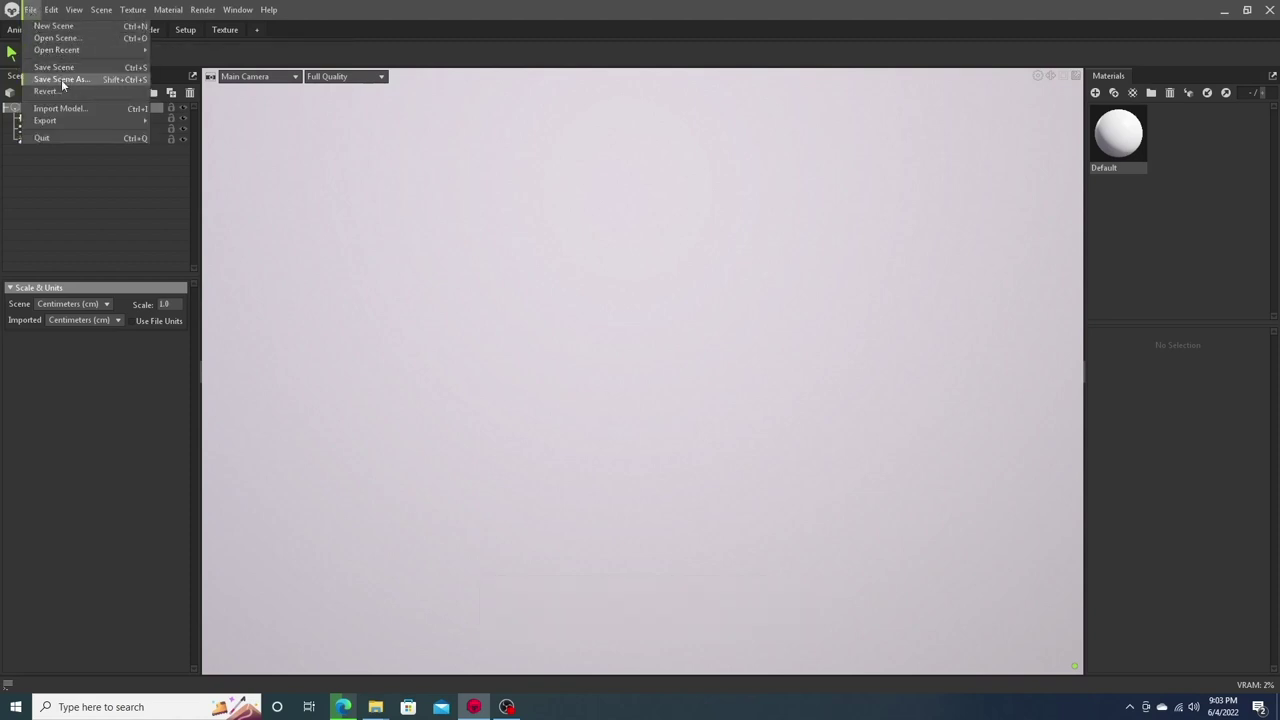
{"action": "left_click", "coordinate": [82, 206]}
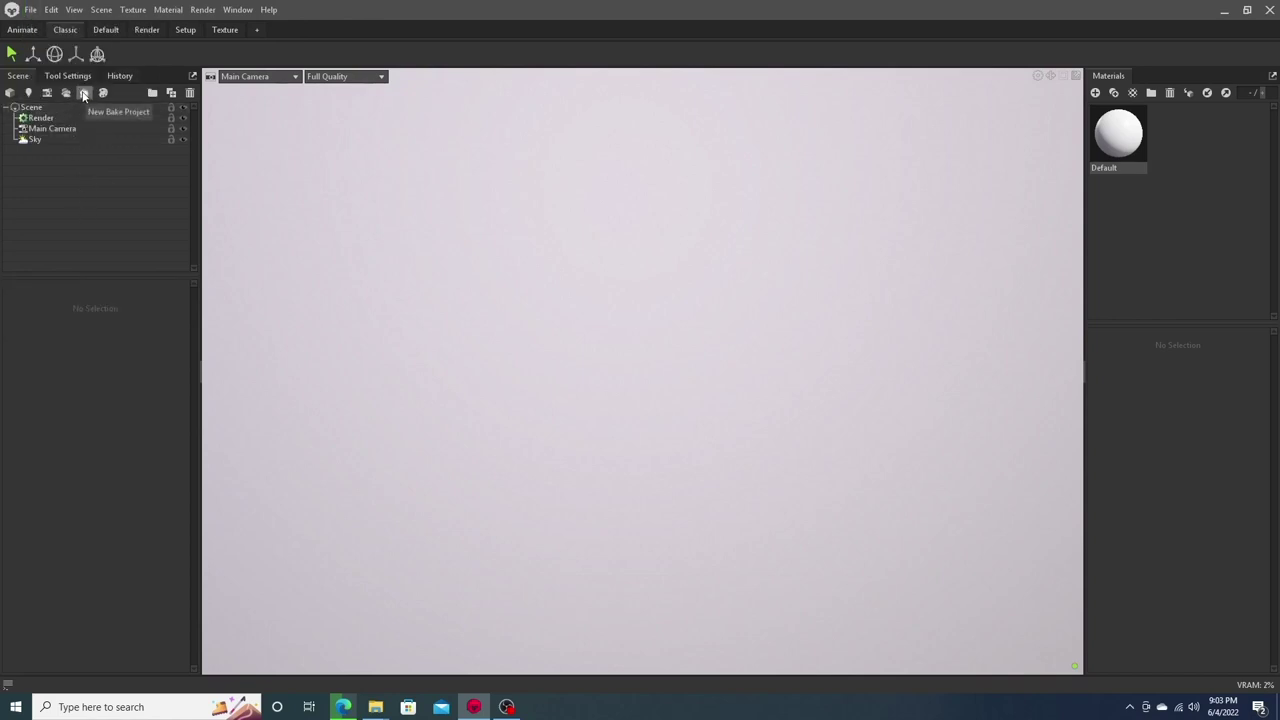
{"action": "left_click", "coordinate": [84, 93]}
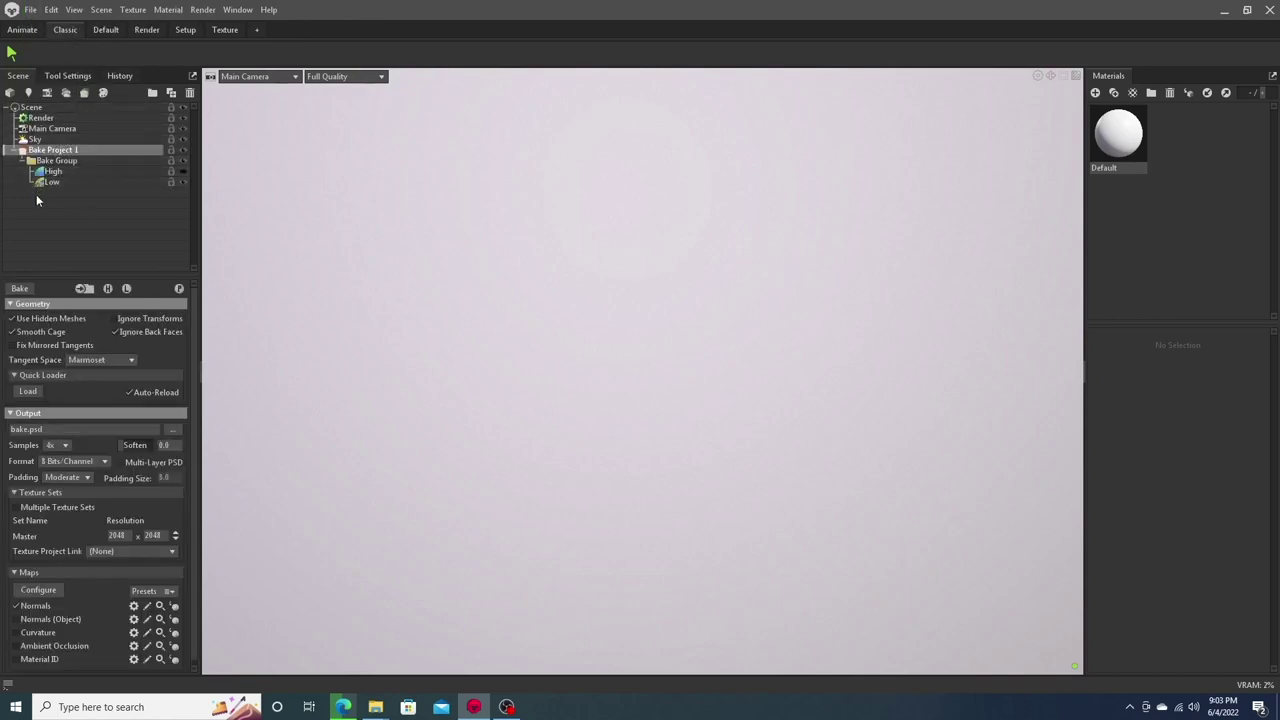
Load Body_High and Body_Low from the Kawa folder, declining the missing-file search.
{"action": "left_click", "coordinate": [28, 392]}
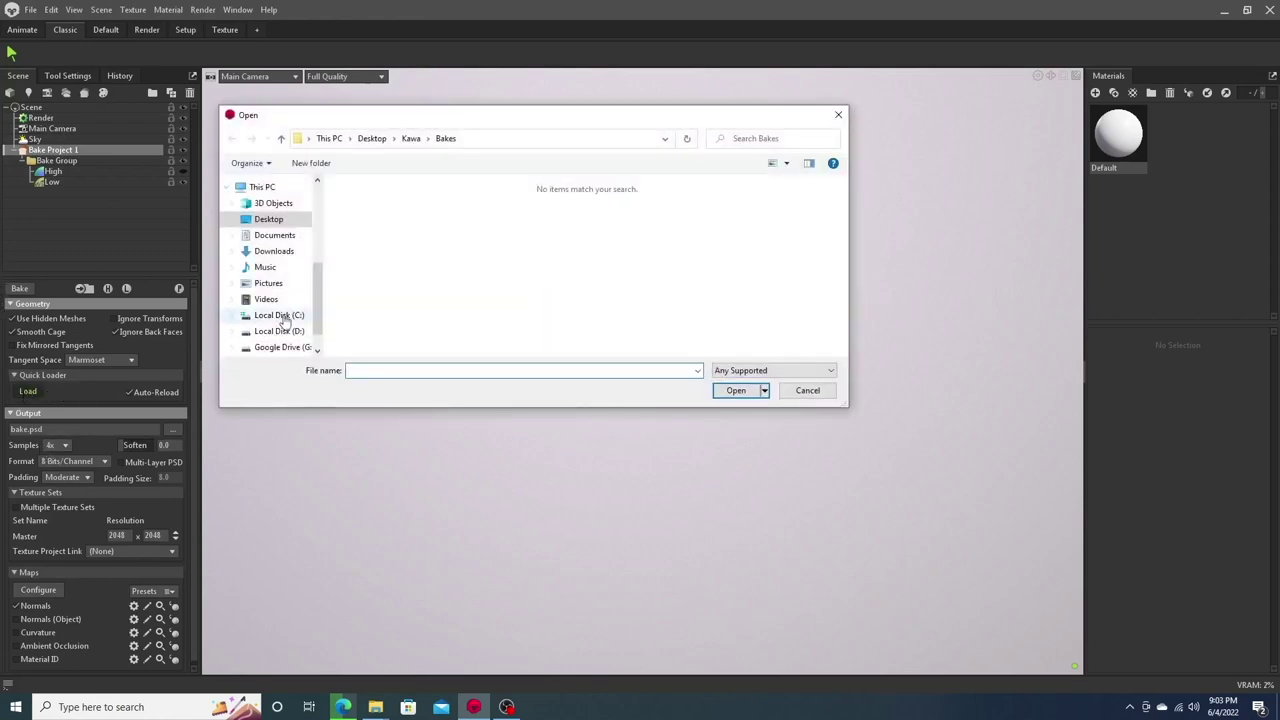
{"action": "left_click", "coordinate": [410, 139]}
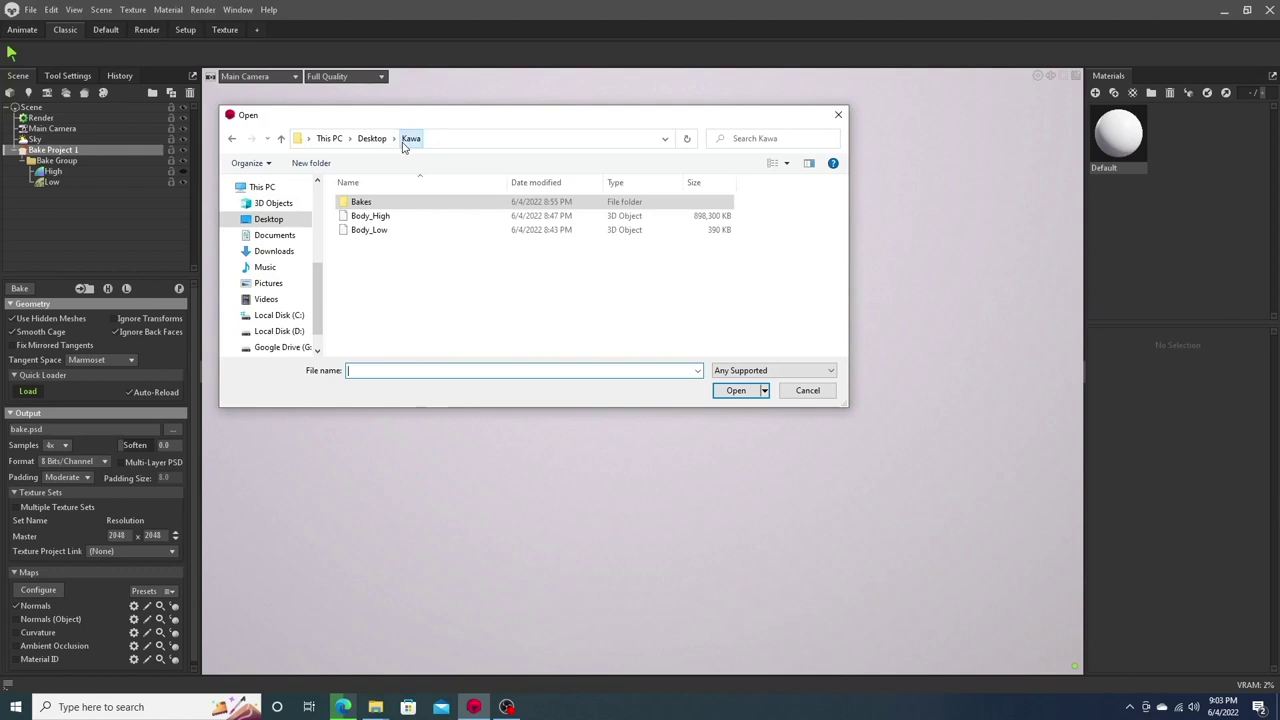
{"action": "left_click", "coordinate": [368, 217]}
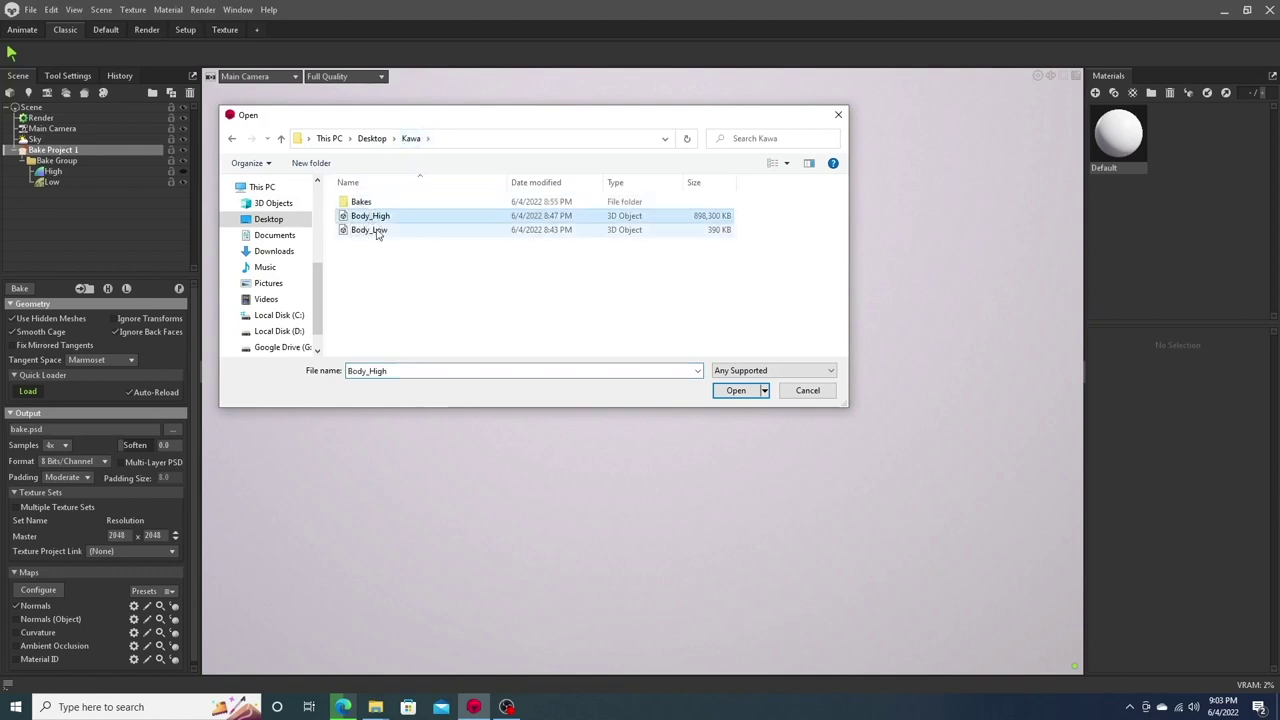
{"action": "left_click", "coordinate": [377, 232], "text": "shift"}
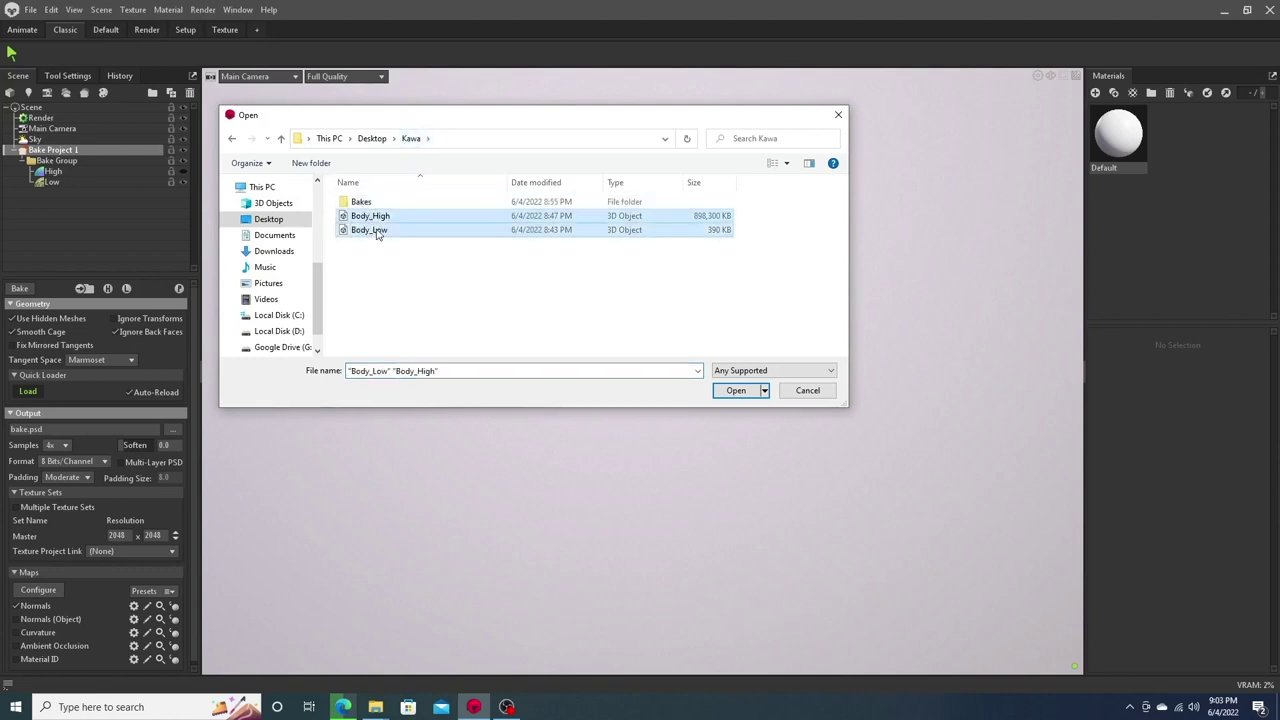
{"action": "left_click", "coordinate": [736, 391]}
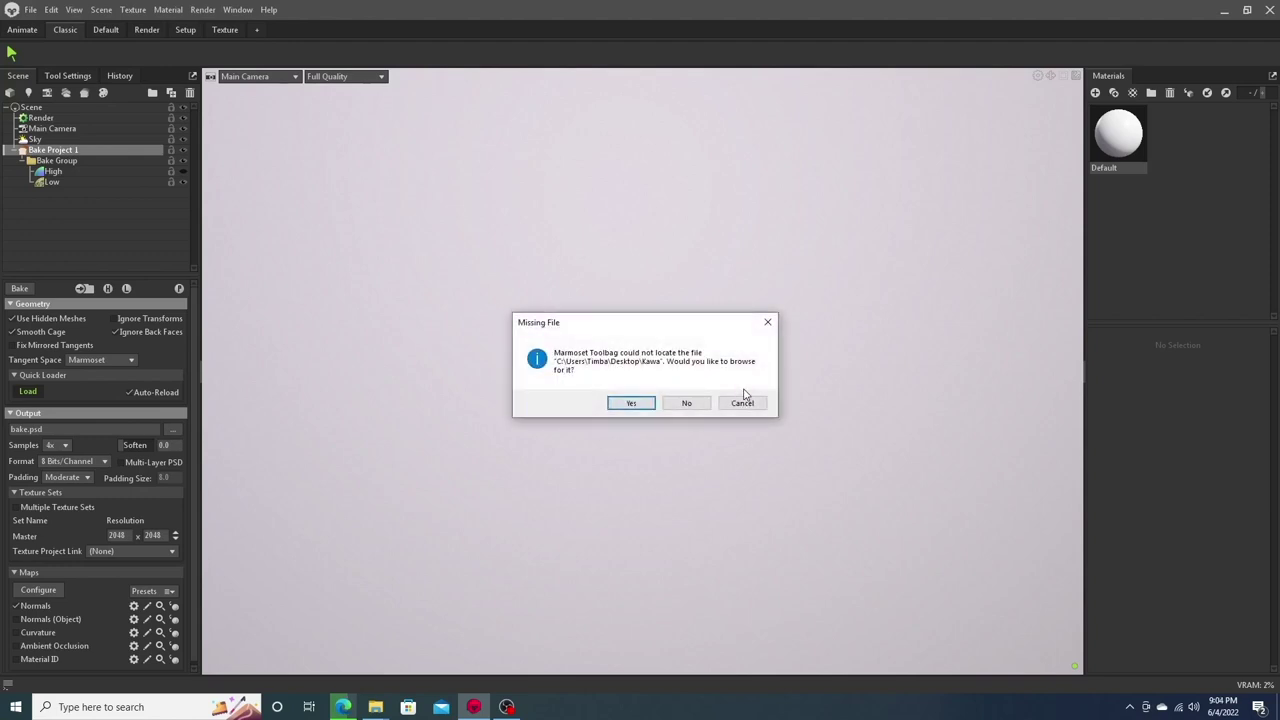
{"action": "left_click", "coordinate": [684, 402]}
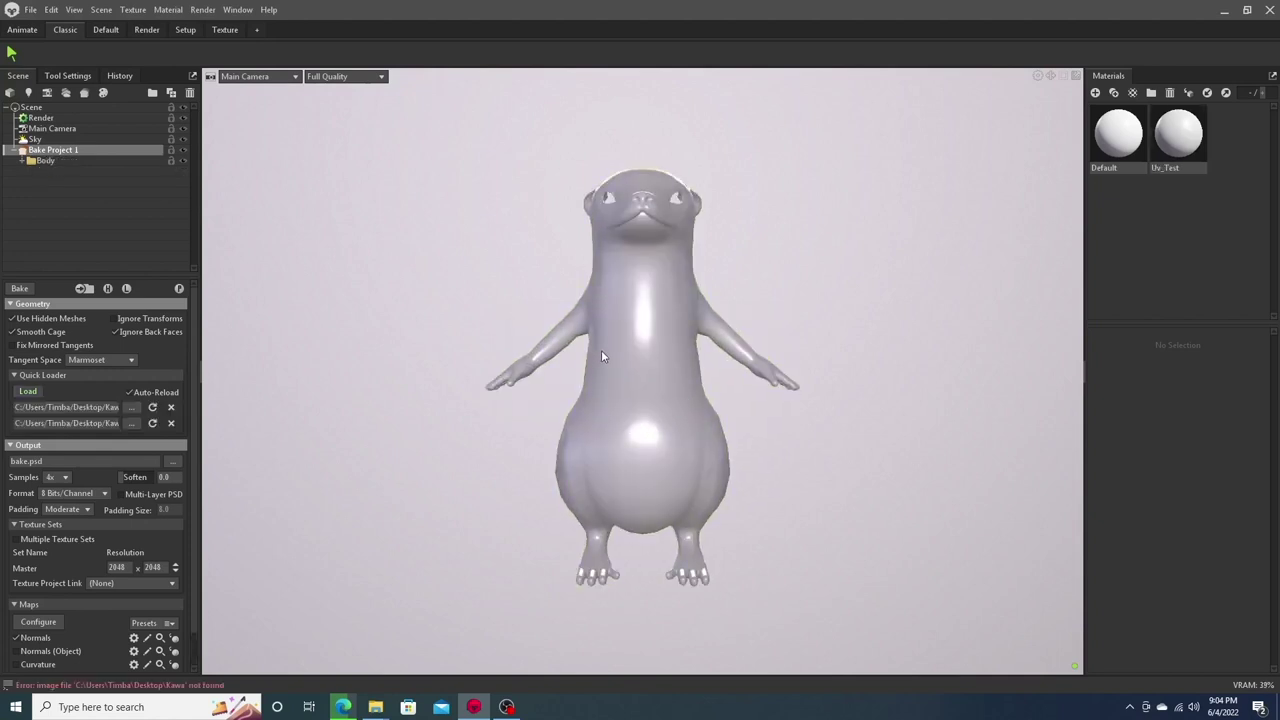
In the map types list, add Bent Normals (Object), keep Normals (Object), and remove Material ID.
{"action": "mouse_move", "coordinate": [601, 355]}
{"action": "left_mouse_down"}
{"action": "mouse_move", "coordinate": [533, 360]}
{"action": "mouse_move", "coordinate": [480, 401]}
{"action": "left_mouse_up"}
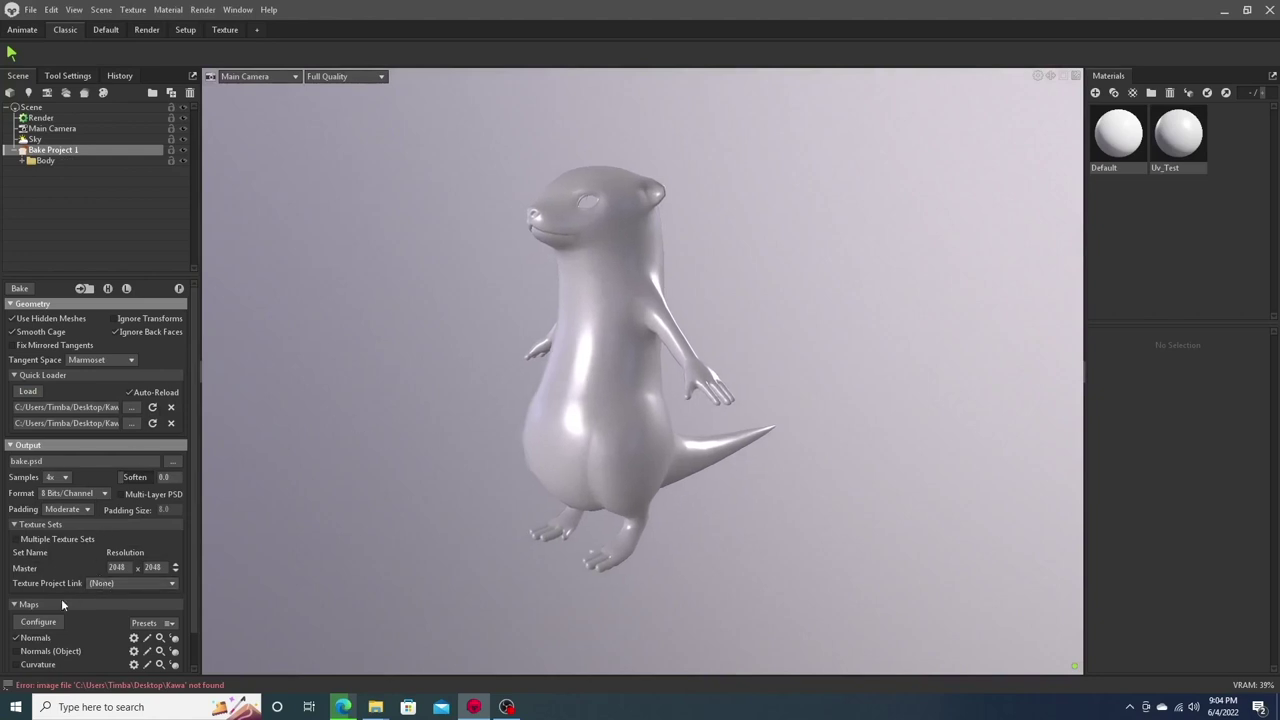
{"action": "scroll", "coordinate": [192, 610], "scroll_direction": "down", "scroll_amount": 1}
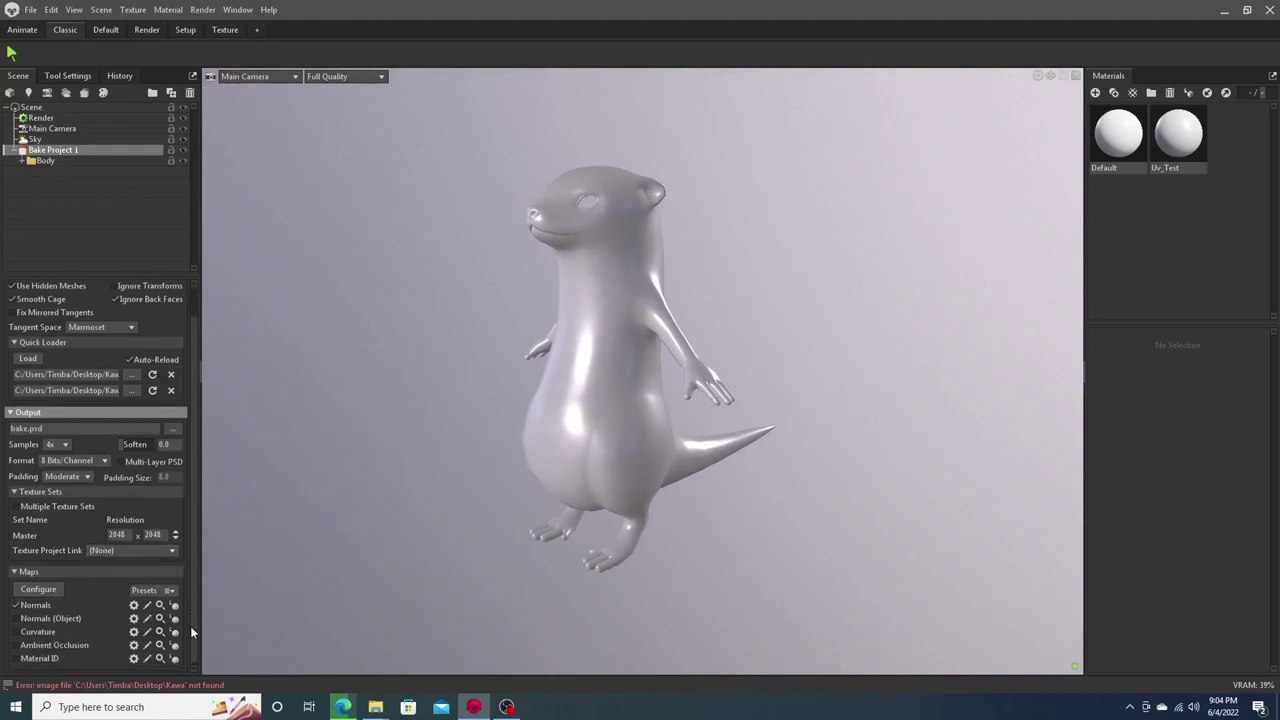
{"action": "left_click", "coordinate": [57, 589]}
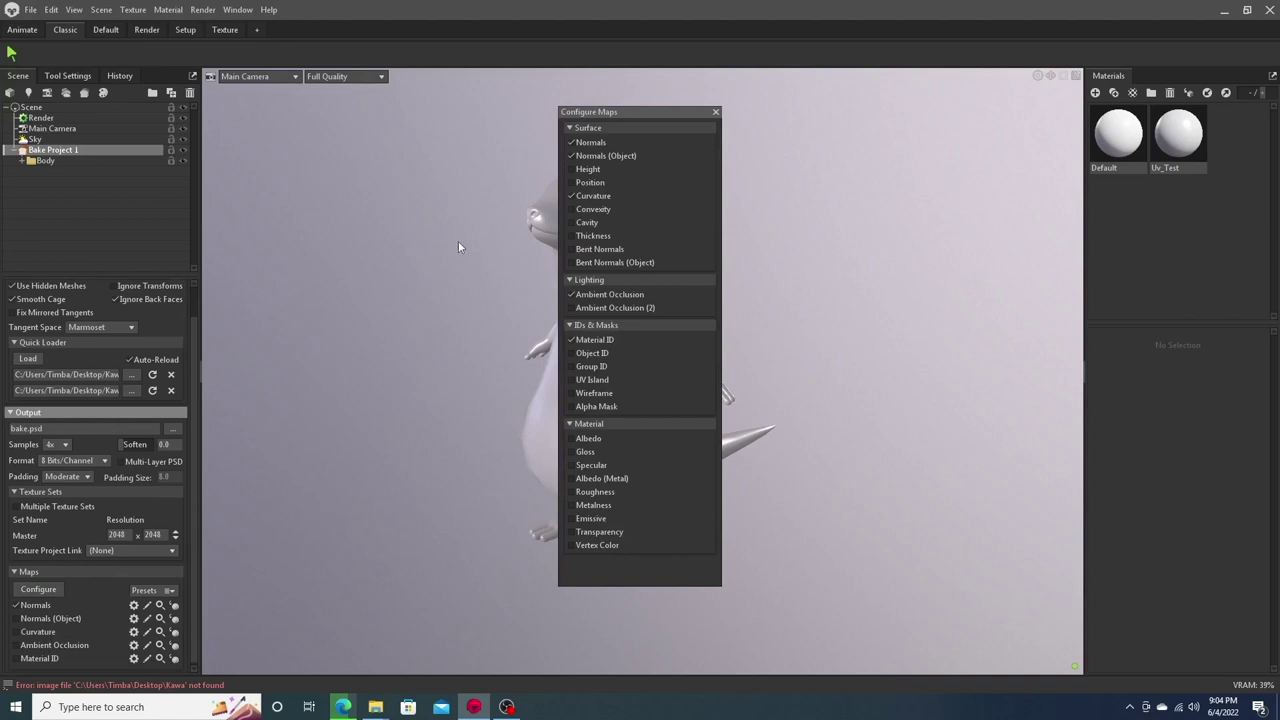
{"action": "left_click", "coordinate": [571, 156]}
{"action": "left_click", "coordinate": [570, 262]}
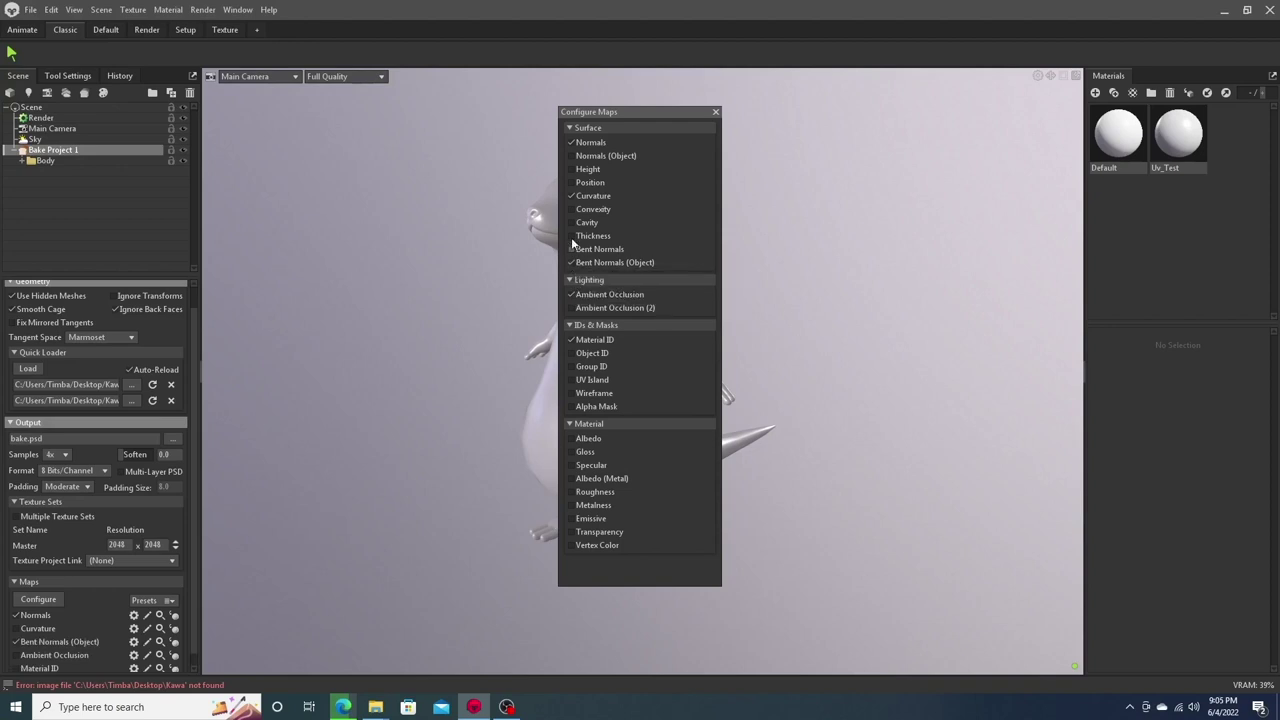
{"action": "left_click", "coordinate": [570, 156]}
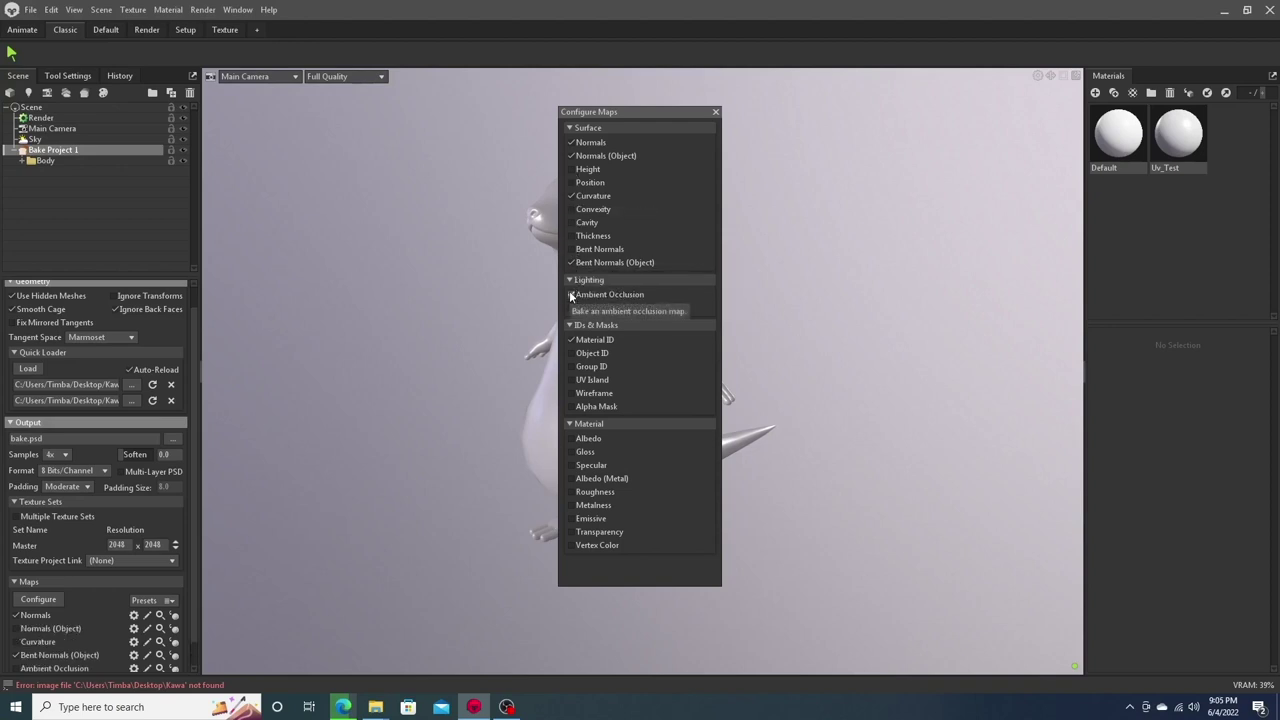
{"action": "left_click", "coordinate": [570, 339]}
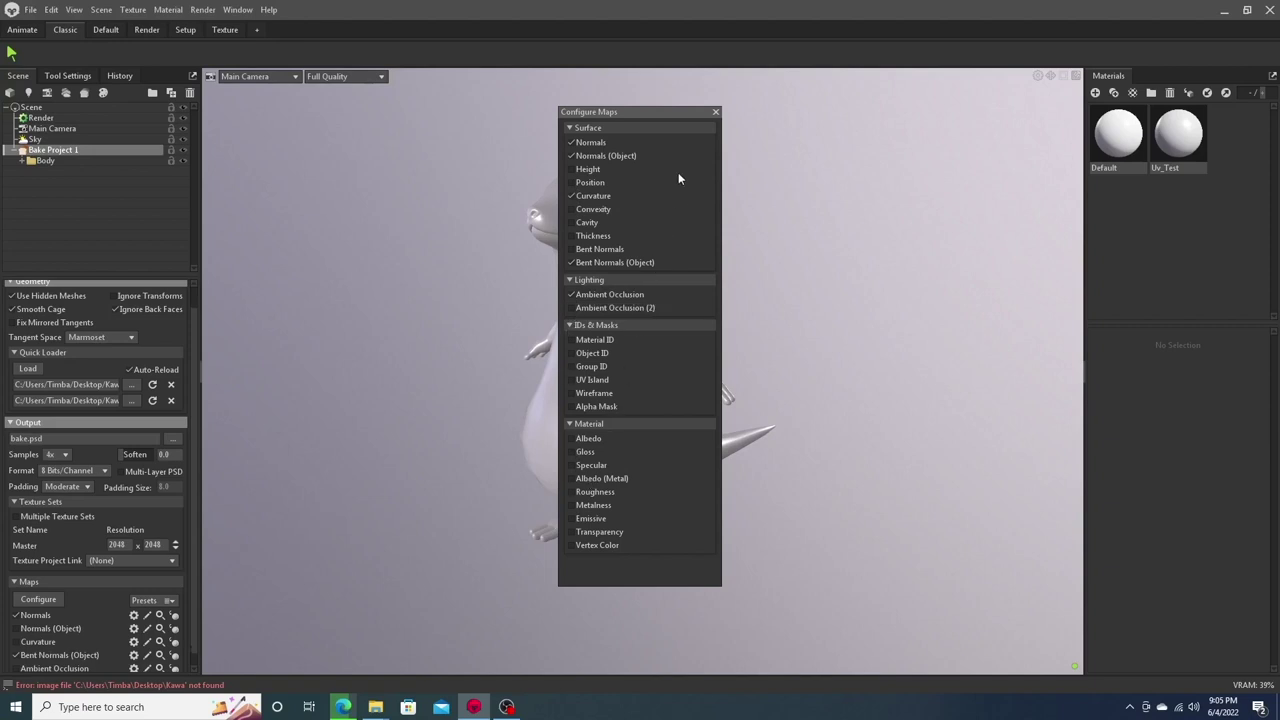
{"action": "left_click", "coordinate": [716, 112]}
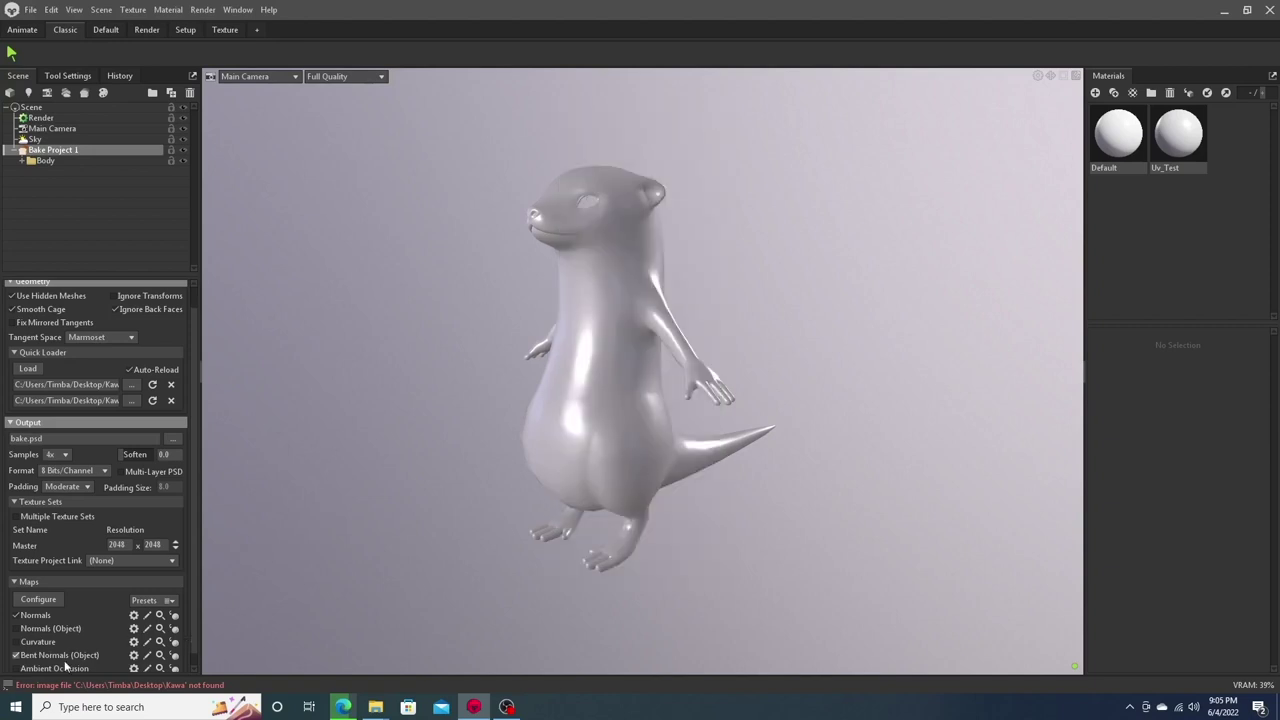
Enable the Normals (Object) and Bent Normals (Object) maps for baking.
{"action": "left_click", "coordinate": [16, 642]}
{"action": "left_click", "coordinate": [16, 628]}
{"action": "left_click", "coordinate": [16, 655]}
{"action": "scroll", "coordinate": [47, 471], "scroll_direction": "up", "scroll_amount": 1}
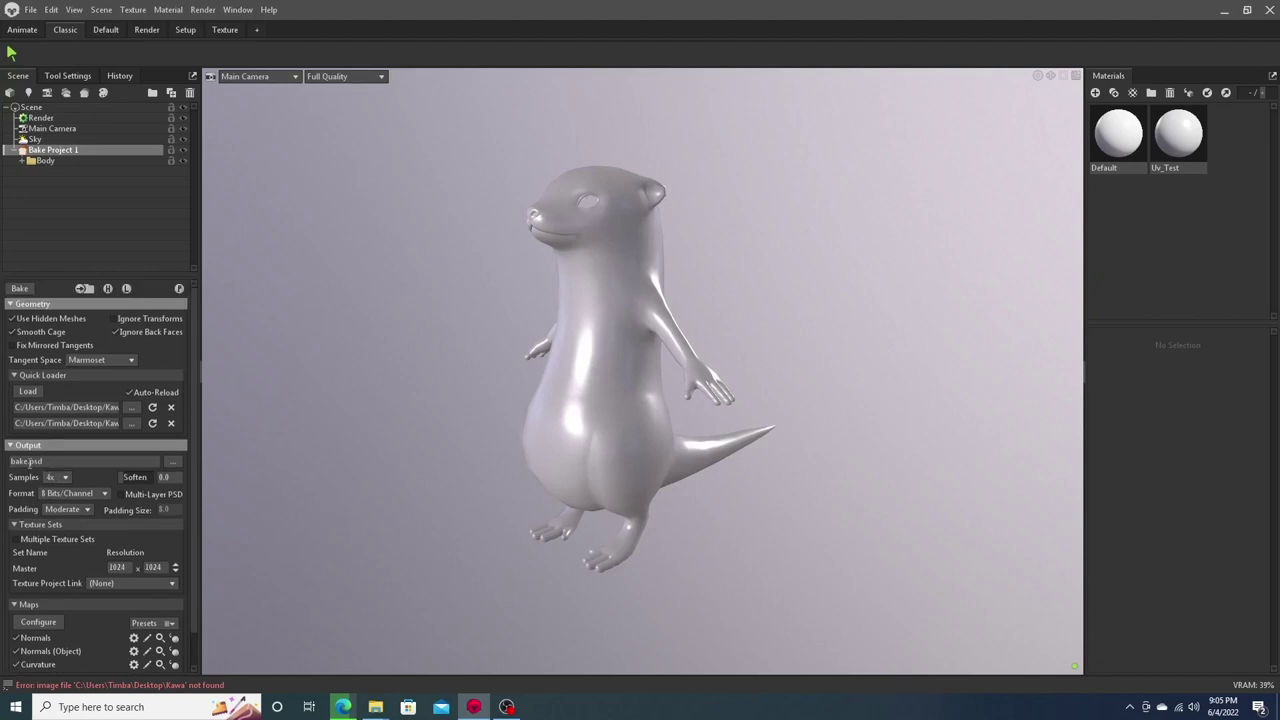
Point the bake output to the Bakes folder with PNG as the file type.
{"action": "left_click", "coordinate": [172, 461]}
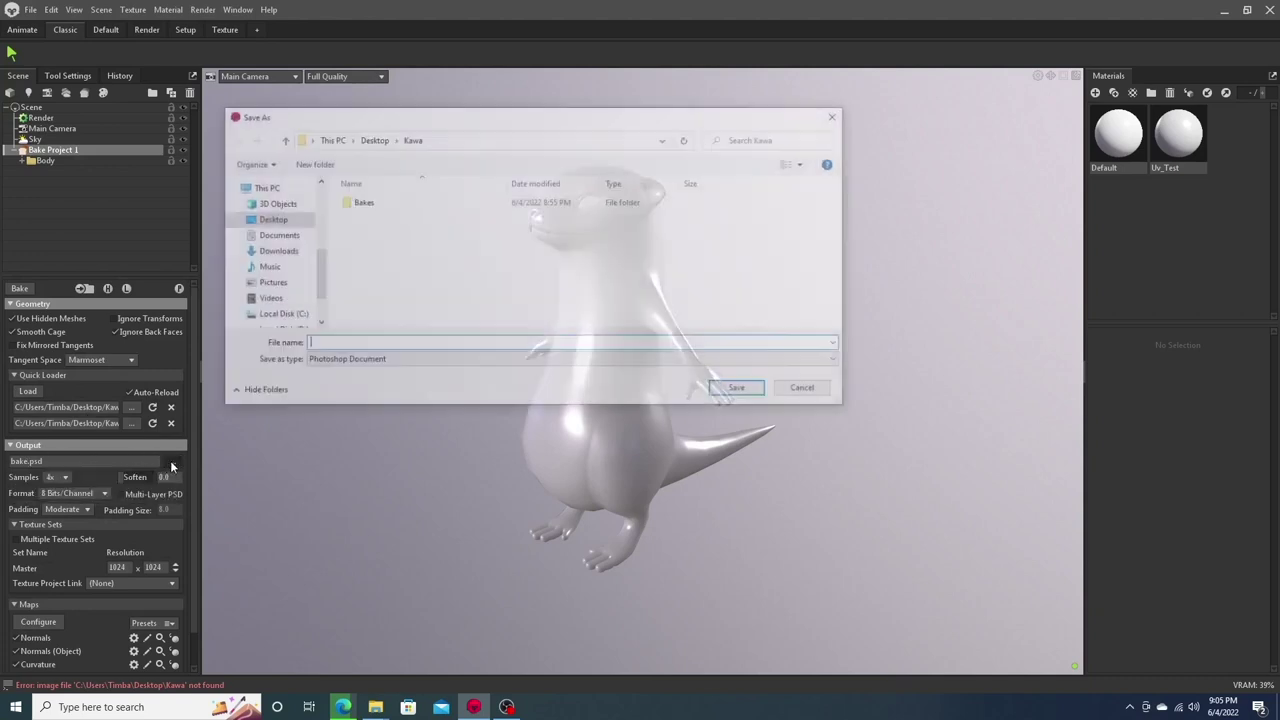
{"action": "double_click", "coordinate": [360, 203]}
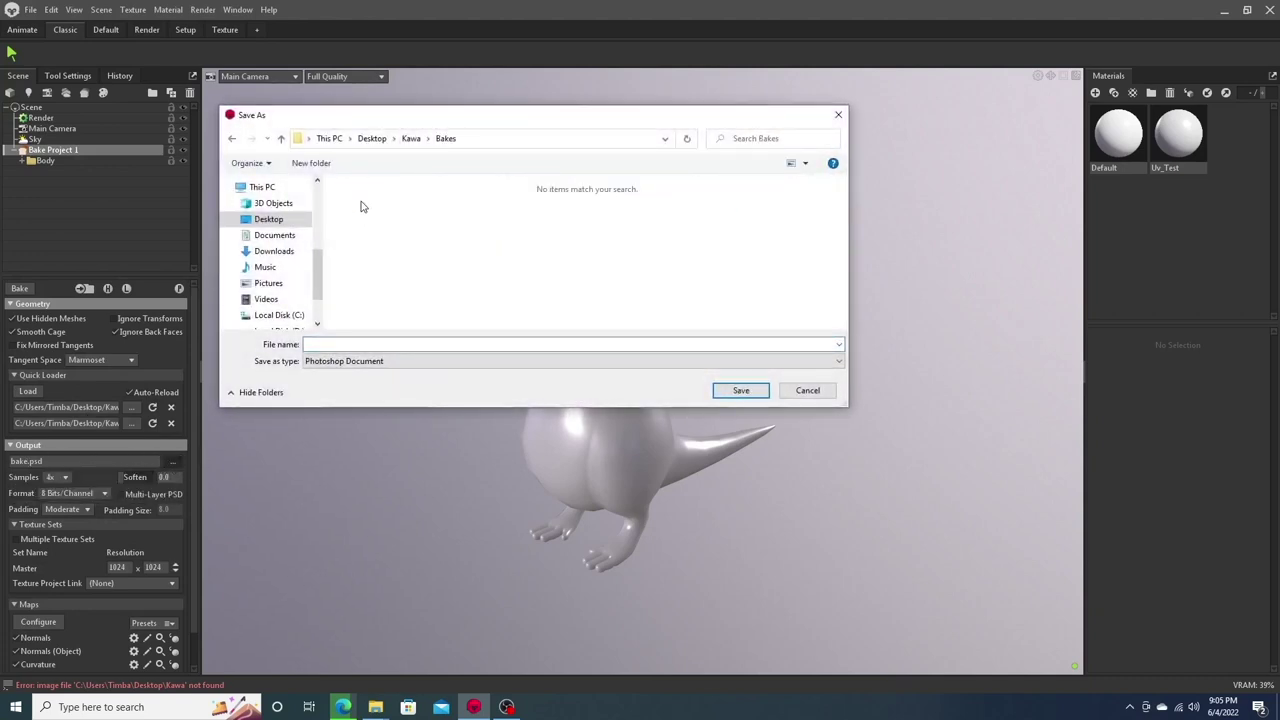
{"action": "left_click", "coordinate": [358, 367]}
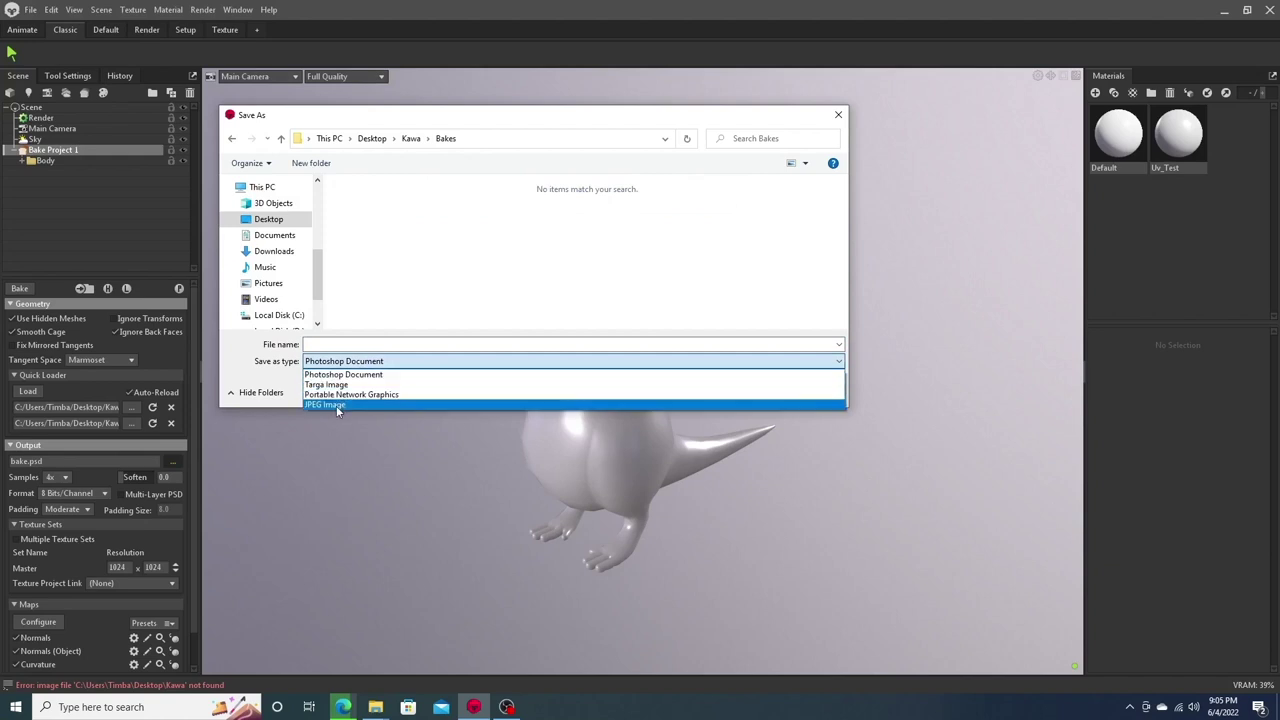
{"action": "left_click", "coordinate": [337, 401]}
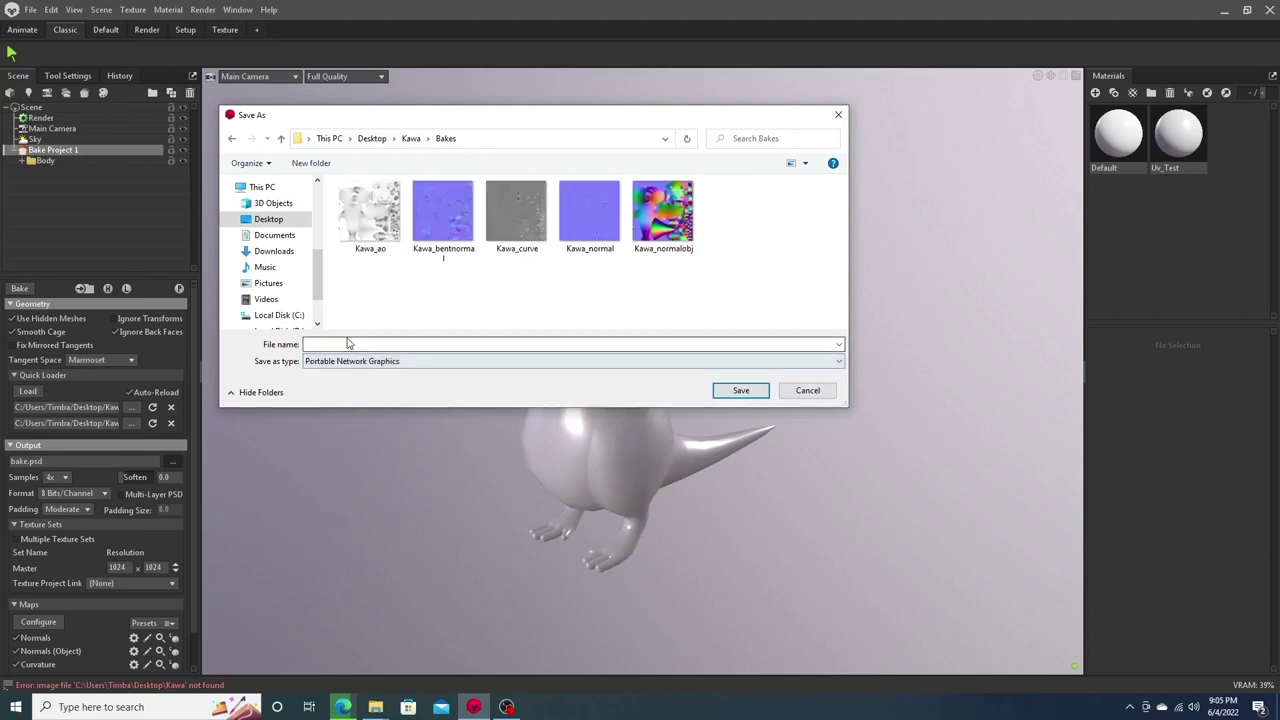
Name the output file Kawa, clearing stray characters, and save.
{"action": "left_click", "coordinate": [348, 344]}
{"action": "type", "text": "K"}
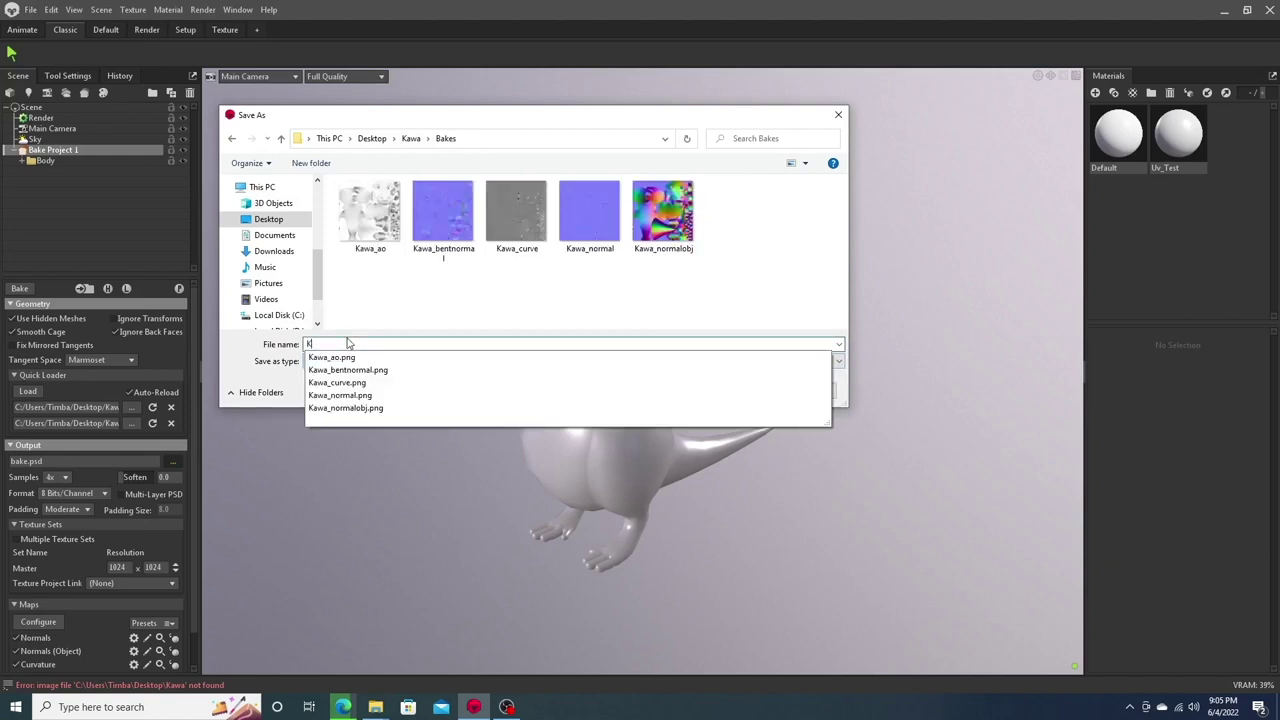
{"action": "type", "text": "awa"}
{"action": "left_click", "coordinate": [348, 344]}
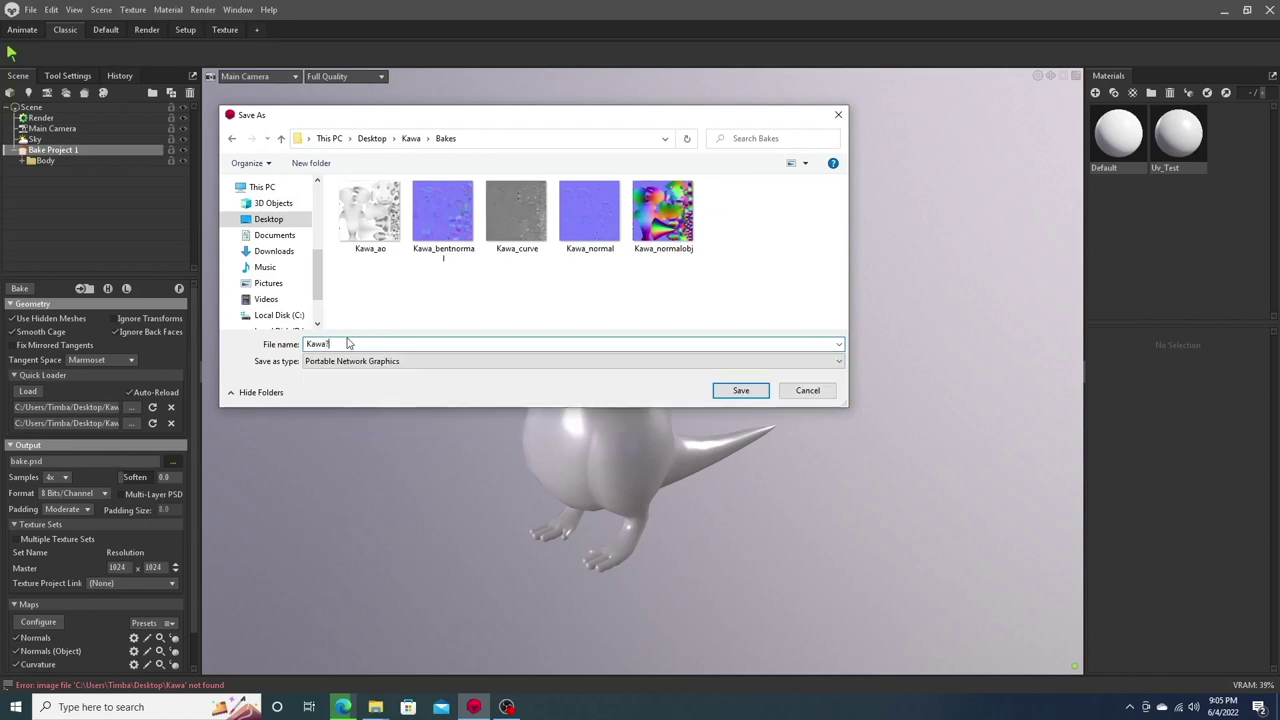
{"action": "key", "text": "BackSpace"}
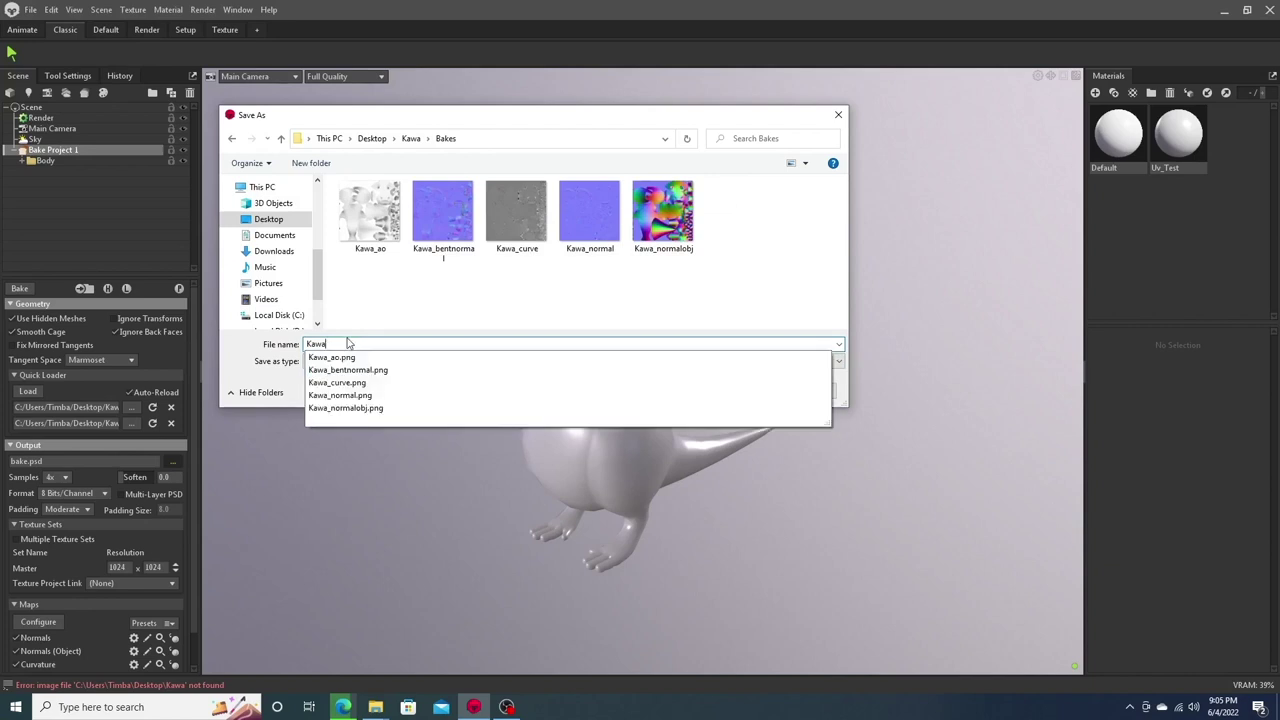
{"action": "type", "text": "?"}
{"action": "key", "text": "BackSpace"}
{"action": "type", "text": ">"}
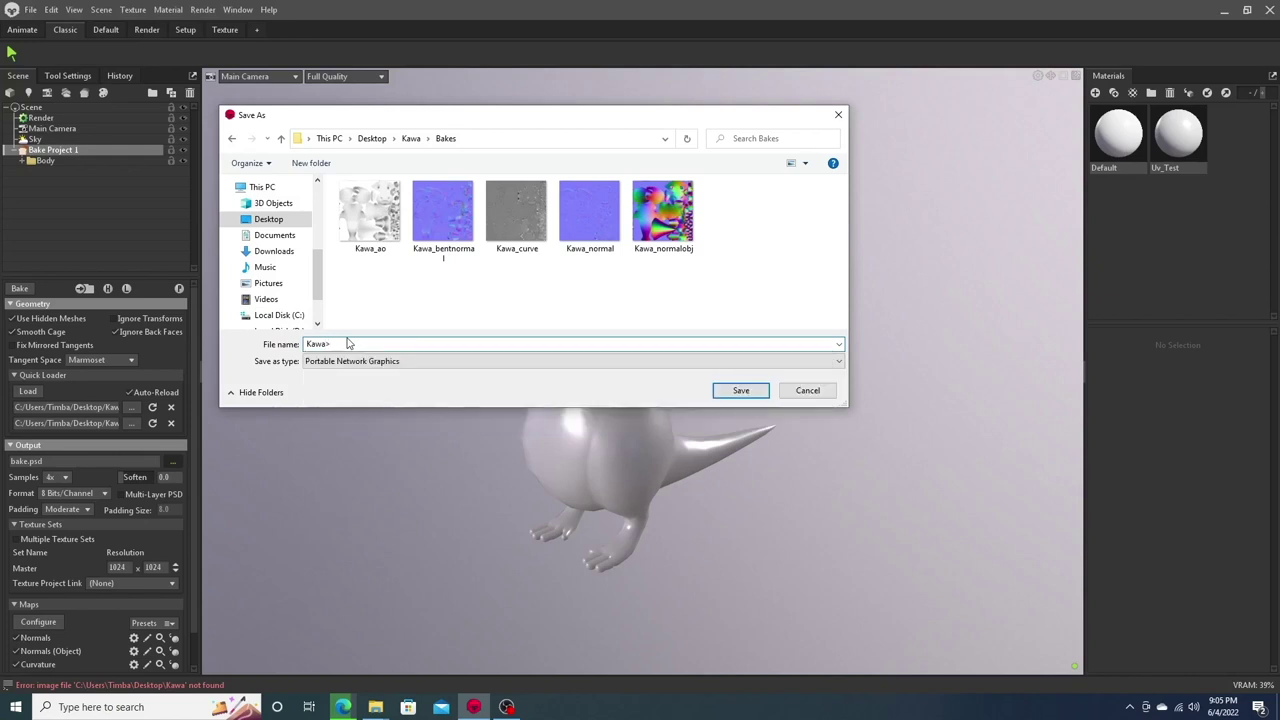
{"action": "key", "text": "BackSpace"}
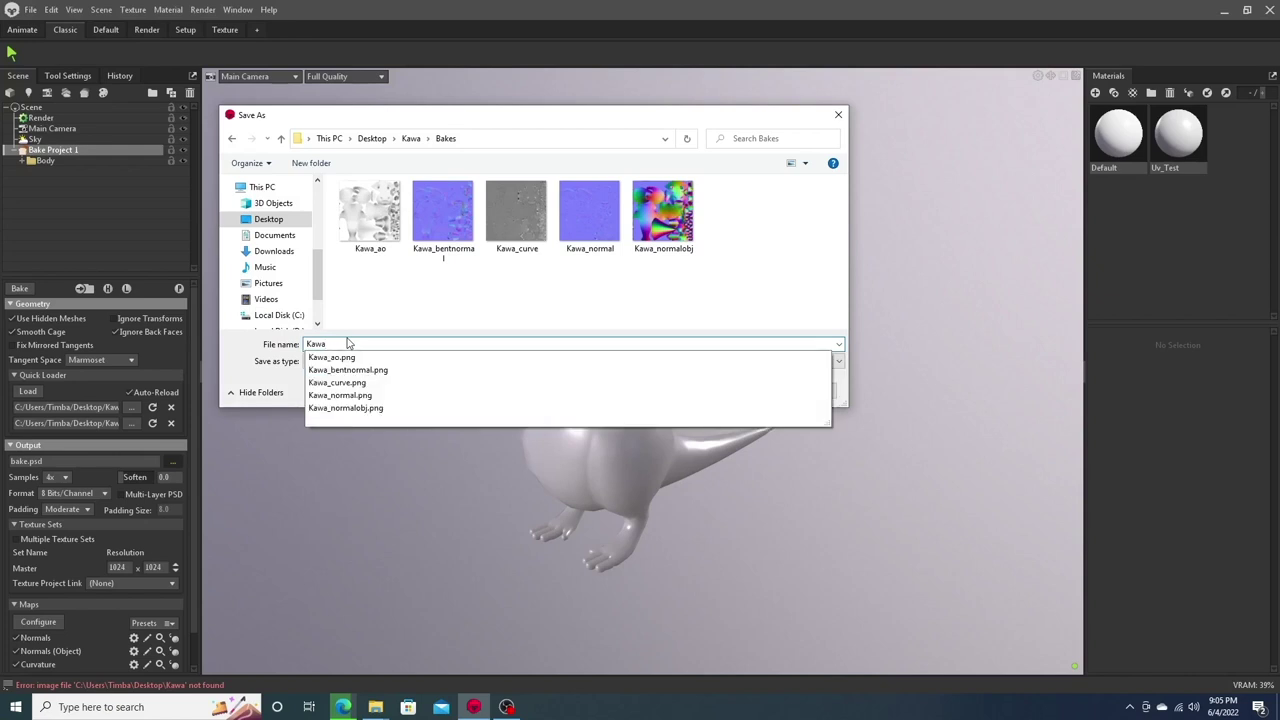
{"action": "left_click", "coordinate": [640, 282]}
{"action": "left_click", "coordinate": [732, 396]}
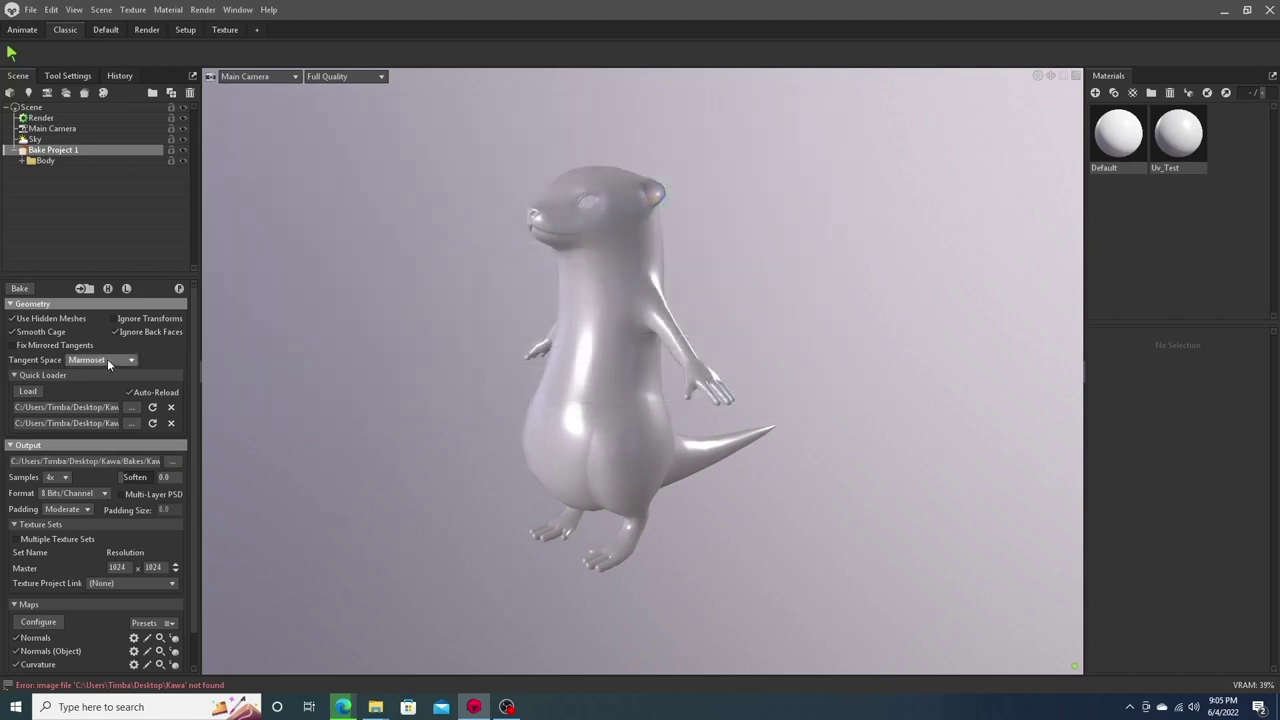
Bake the active maps, then preview the normal map and inspect the arm detail up close.
{"action": "left_click", "coordinate": [18, 289]}
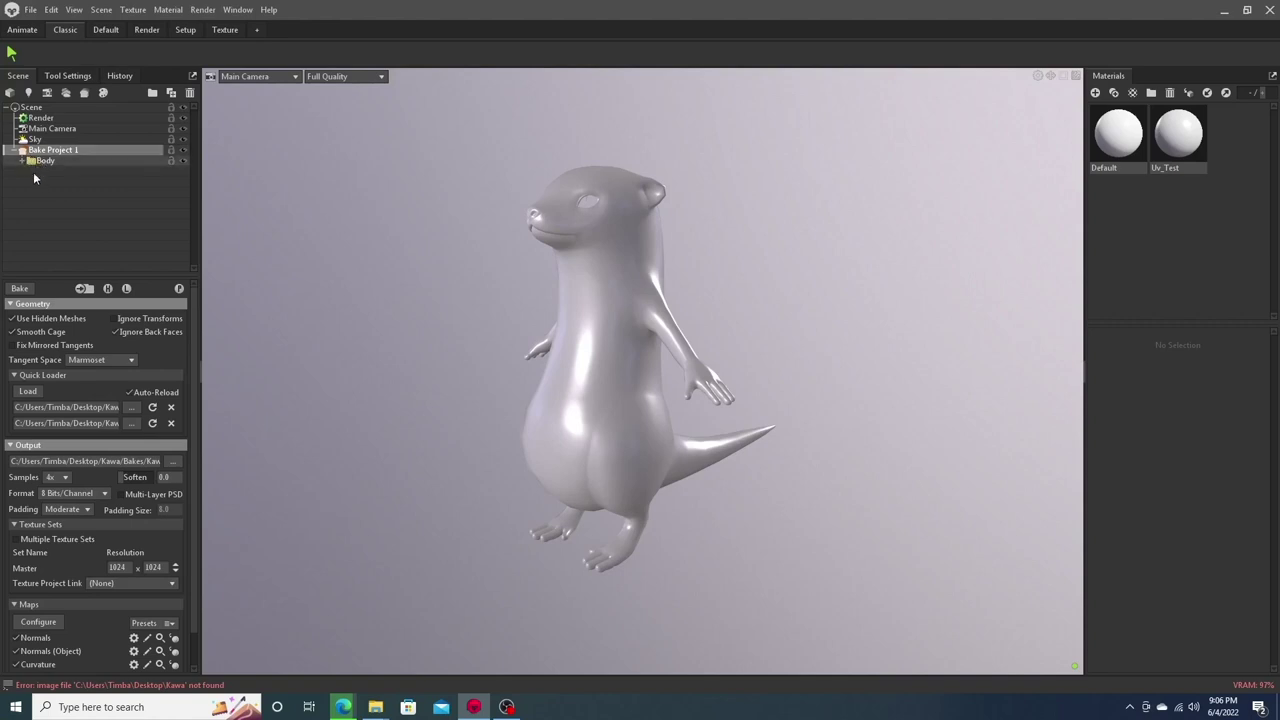
{"action": "left_click", "coordinate": [174, 637]}
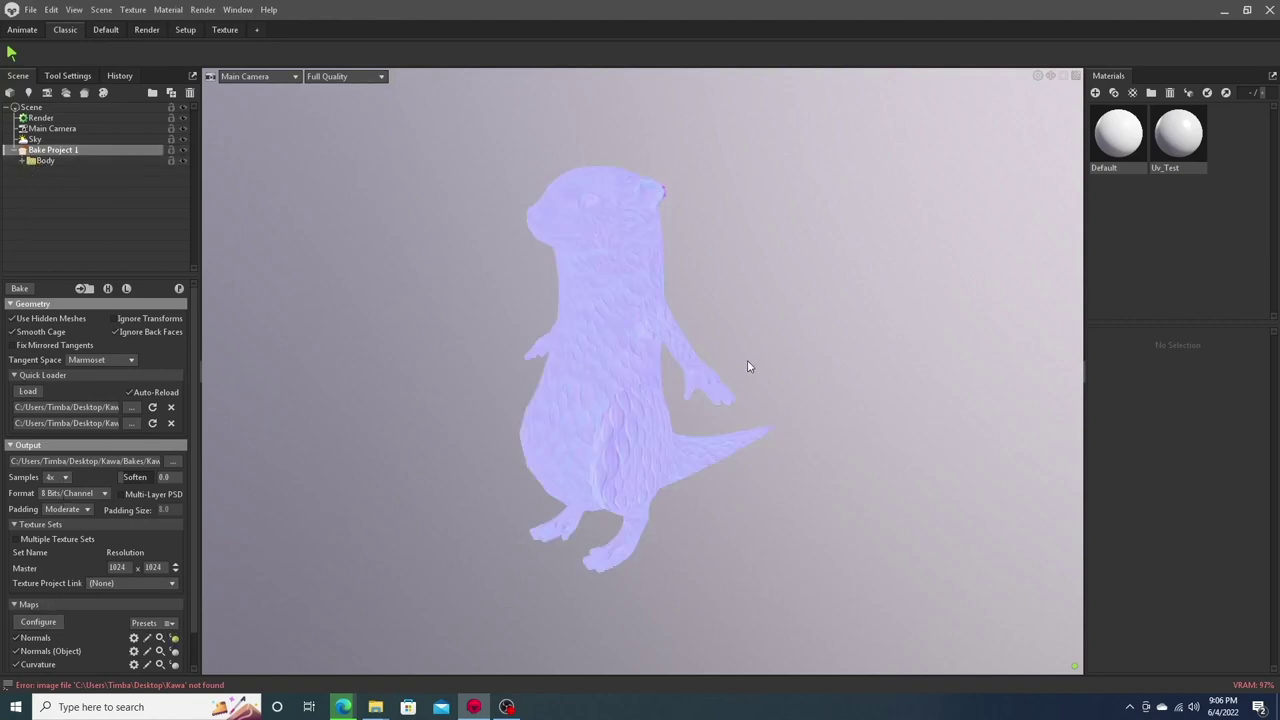
{"action": "mouse_move", "coordinate": [747, 366]}
{"action": "left_mouse_down"}
{"action": "mouse_move", "coordinate": [480, 428]}
{"action": "mouse_move", "coordinate": [576, 349]}
{"action": "left_mouse_up"}
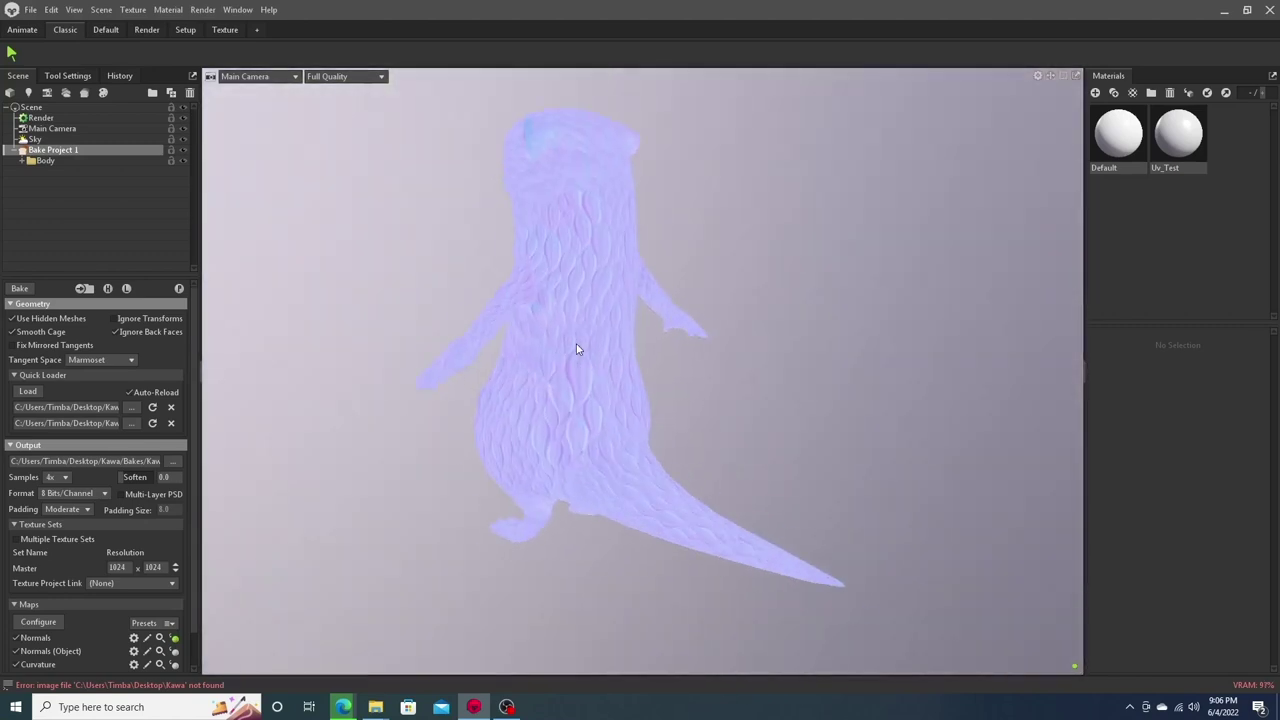
{"action": "scroll", "coordinate": [576, 349], "scroll_direction": "up", "scroll_amount": 3}
{"action": "scroll", "coordinate": [566, 357], "scroll_direction": "up", "scroll_amount": 3}
{"action": "scroll", "coordinate": [508, 428], "scroll_direction": "up", "scroll_amount": 3}
{"action": "scroll", "coordinate": [614, 414], "scroll_direction": "up", "scroll_amount": 3}
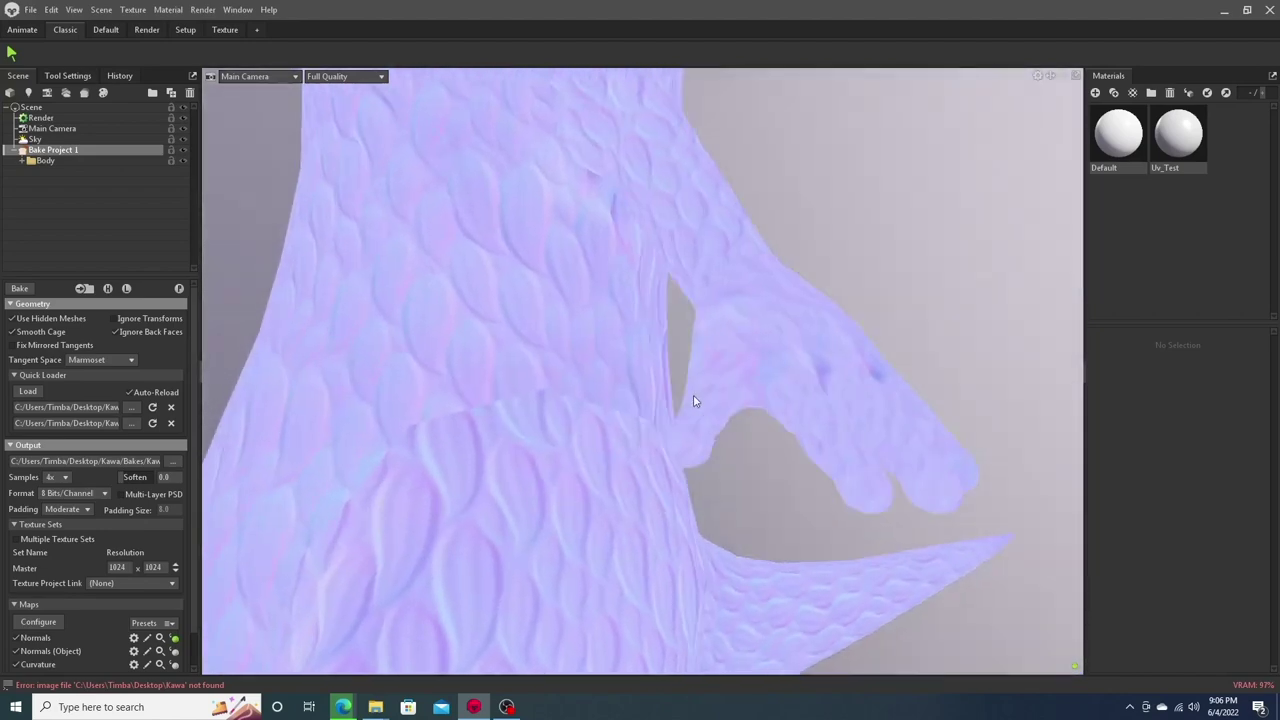
{"action": "mouse_move", "coordinate": [695, 401]}
{"action": "left_mouse_down"}
{"action": "mouse_move", "coordinate": [689, 389]}
{"action": "mouse_move", "coordinate": [660, 457]}
{"action": "mouse_move", "coordinate": [637, 443]}
{"action": "mouse_move", "coordinate": [617, 386]}
{"action": "mouse_move", "coordinate": [737, 449]}
{"action": "mouse_move", "coordinate": [701, 443]}
{"action": "mouse_move", "coordinate": [640, 391]}
{"action": "mouse_move", "coordinate": [534, 357]}
{"action": "mouse_move", "coordinate": [593, 356]}
{"action": "mouse_move", "coordinate": [556, 334]}
{"action": "left_mouse_up"}
{"action": "scroll", "coordinate": [560, 360], "scroll_direction": "down", "scroll_amount": 3}
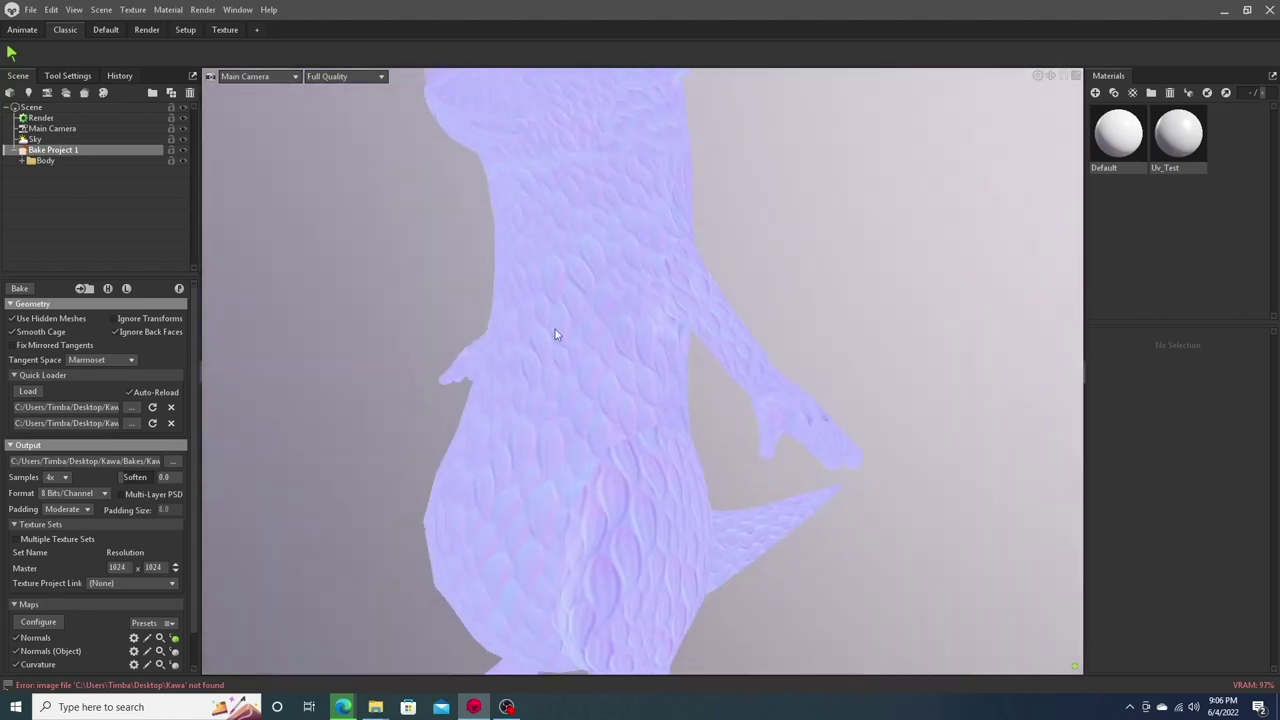
Select Body's Low group and lower its cage Max Offset from 0.031 to 0.015.
{"action": "key", "text": "q"}
{"action": "left_click", "coordinate": [31, 163]}
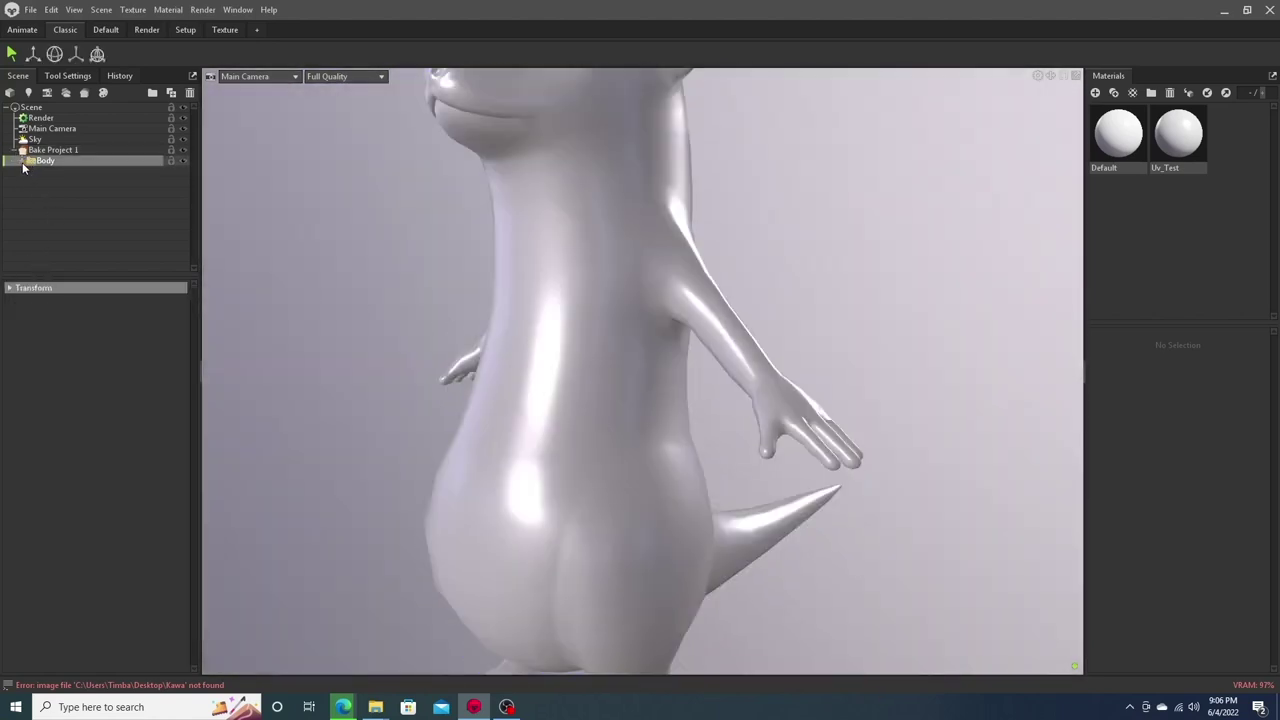
{"action": "left_click", "coordinate": [22, 161]}
{"action": "left_click", "coordinate": [44, 193]}
{"action": "scroll", "coordinate": [435, 317], "scroll_direction": "down", "scroll_amount": 2}
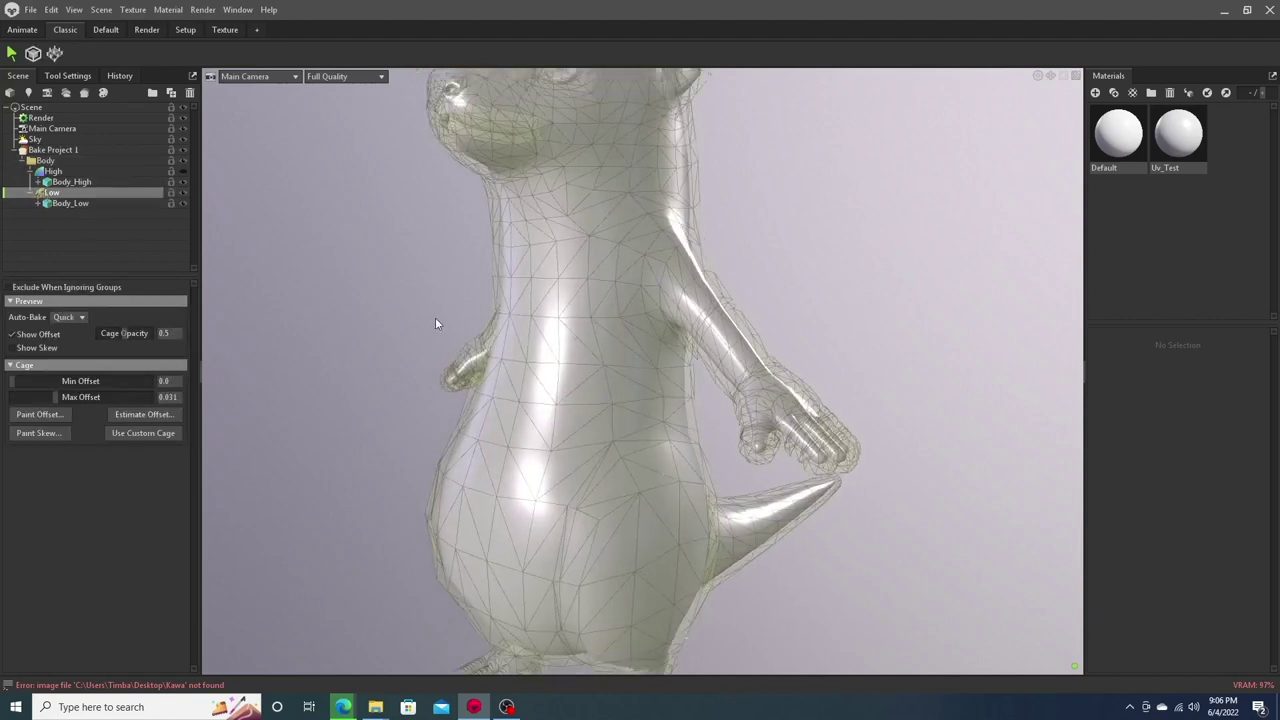
{"action": "scroll", "coordinate": [435, 317], "scroll_direction": "down", "scroll_amount": 3}
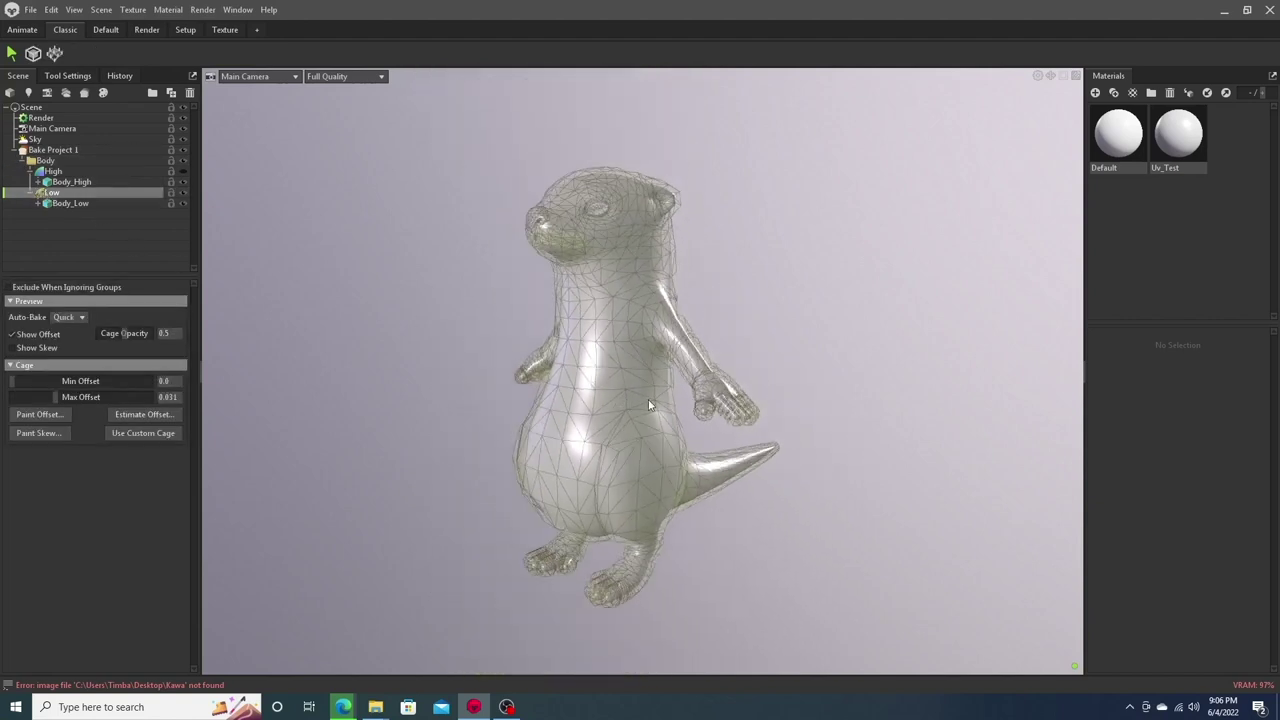
{"action": "left_click_drag", "start_coordinate": [648, 404], "coordinate": [329, 334]}
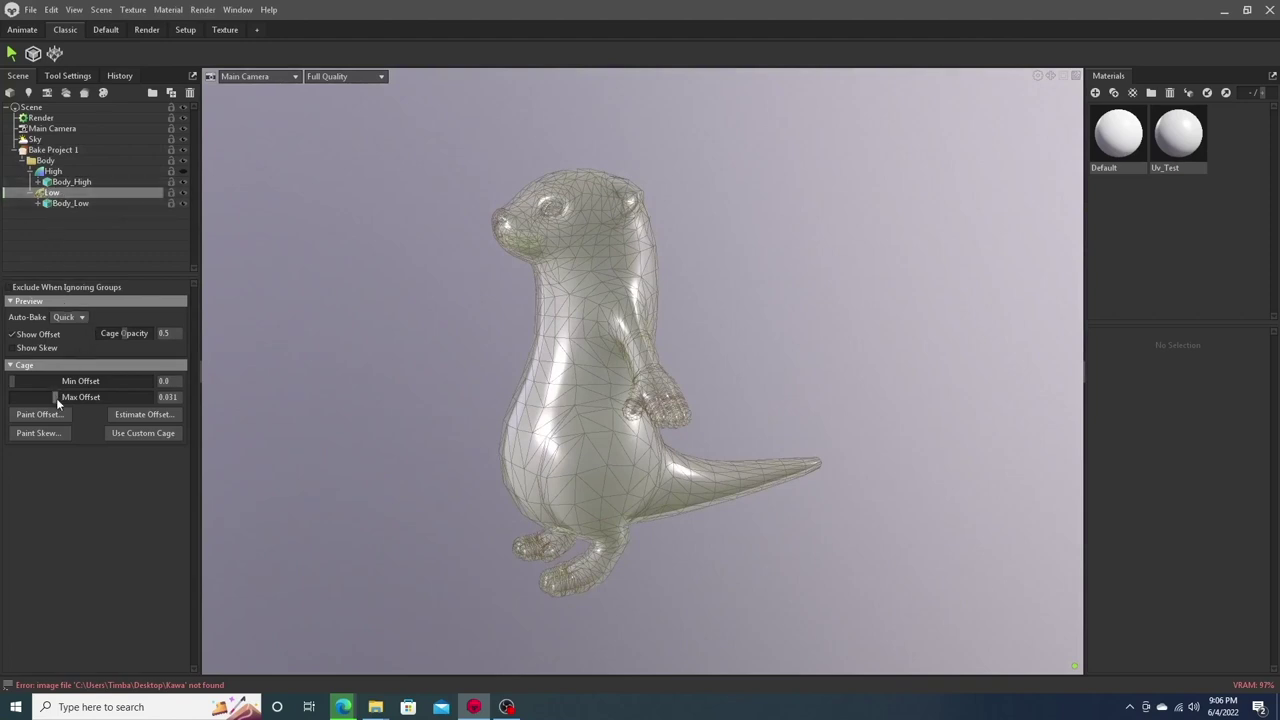
{"action": "left_click_drag", "start_coordinate": [56, 397], "coordinate": [45, 380]}
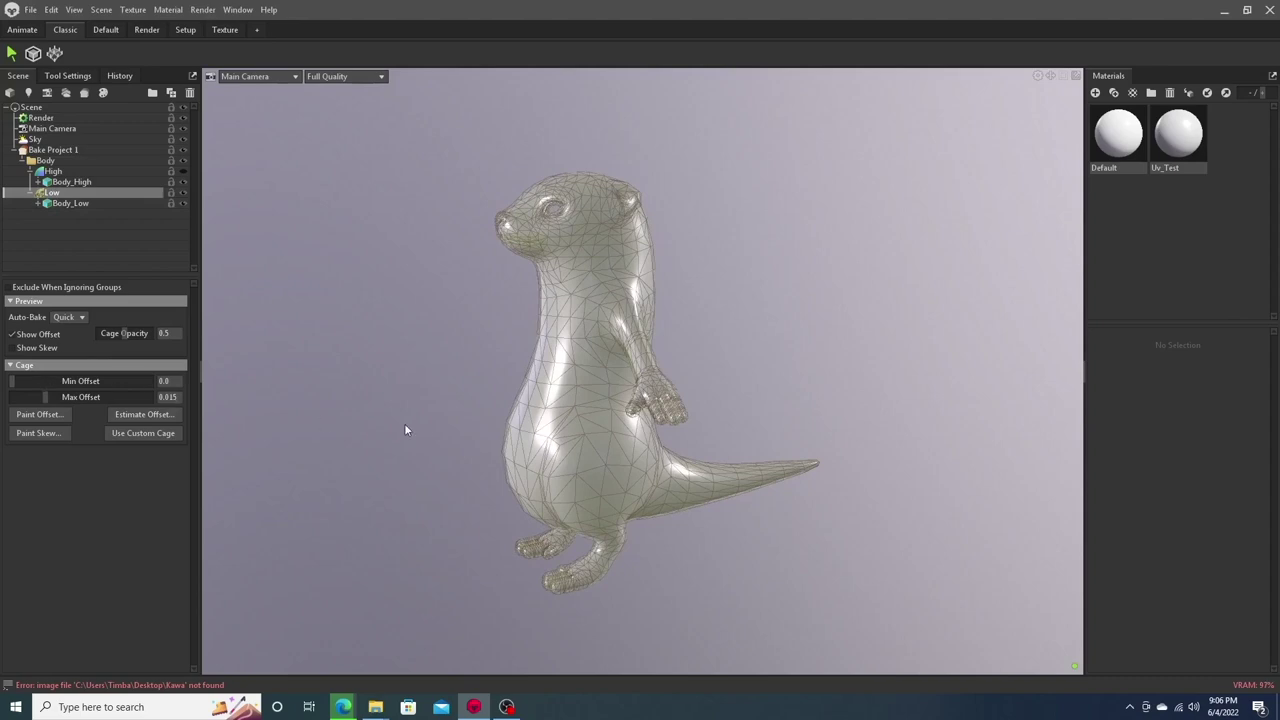
{"action": "left_click_drag", "start_coordinate": [409, 429], "coordinate": [528, 446]}
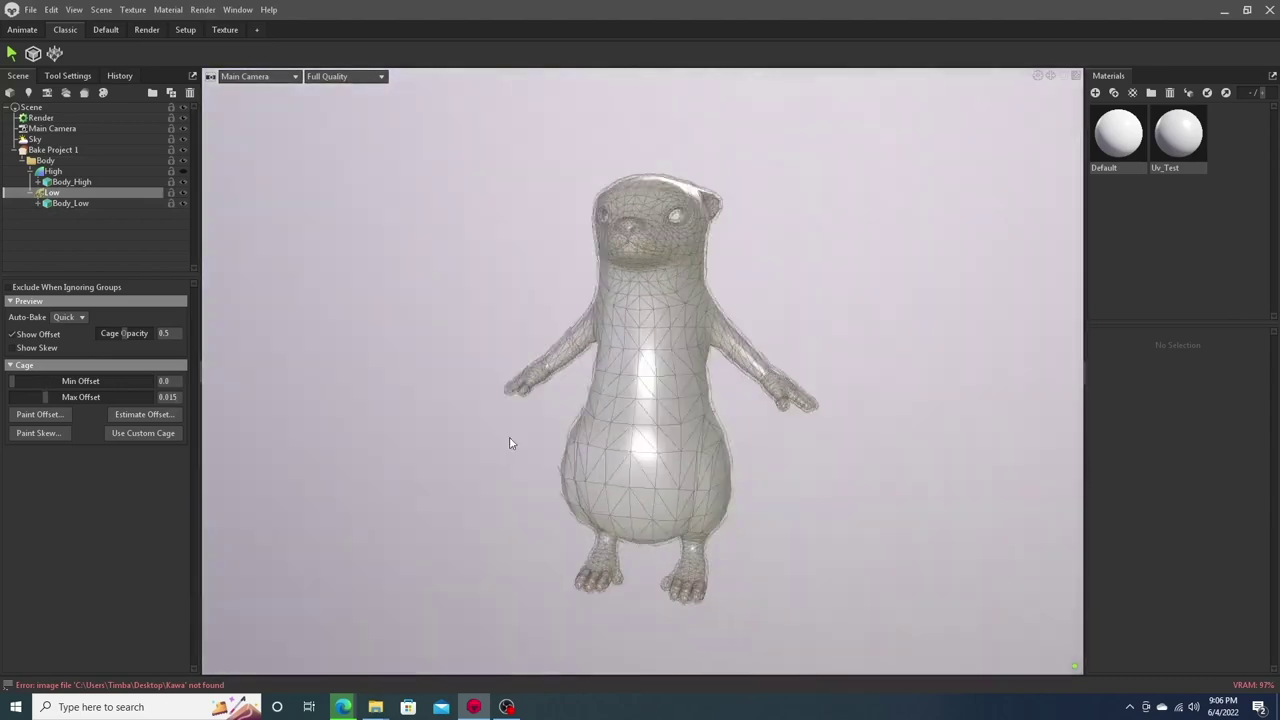
{"action": "left_click", "coordinate": [40, 149]}
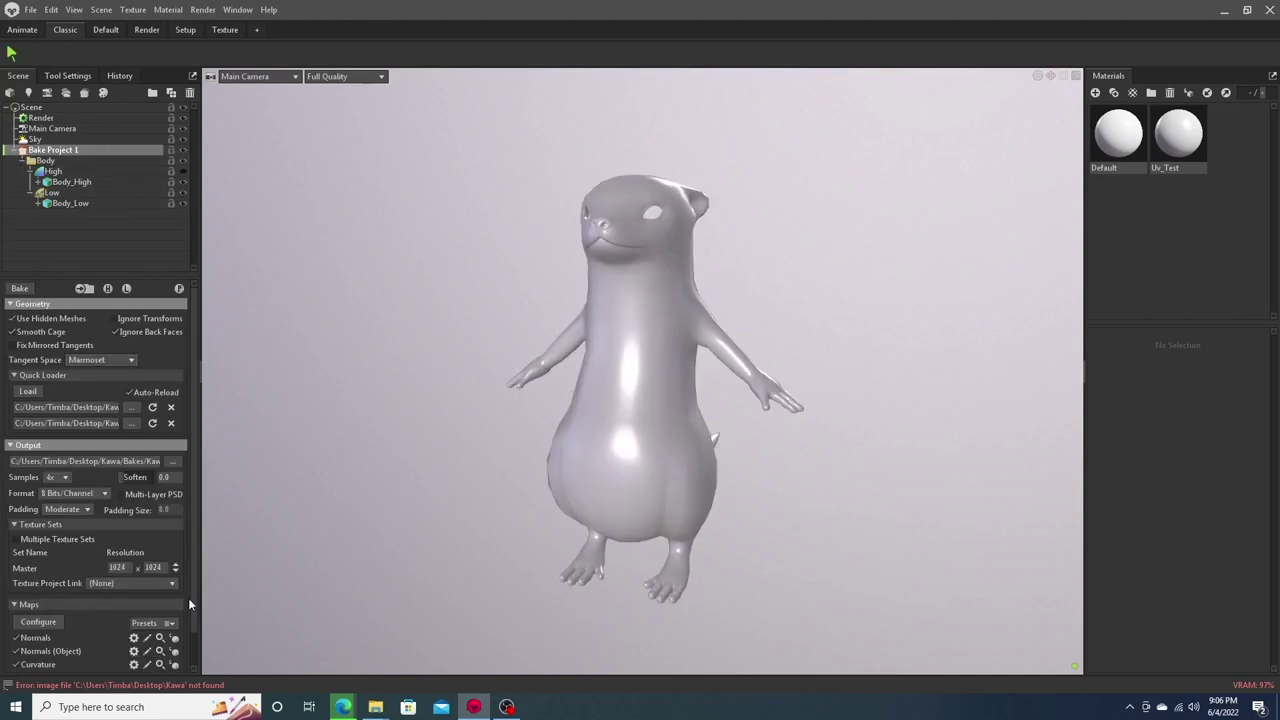
Raise the Ambient Occlusion bake's ray count to 1275.
{"action": "scroll", "coordinate": [189, 610], "scroll_direction": "down", "scroll_amount": 1}
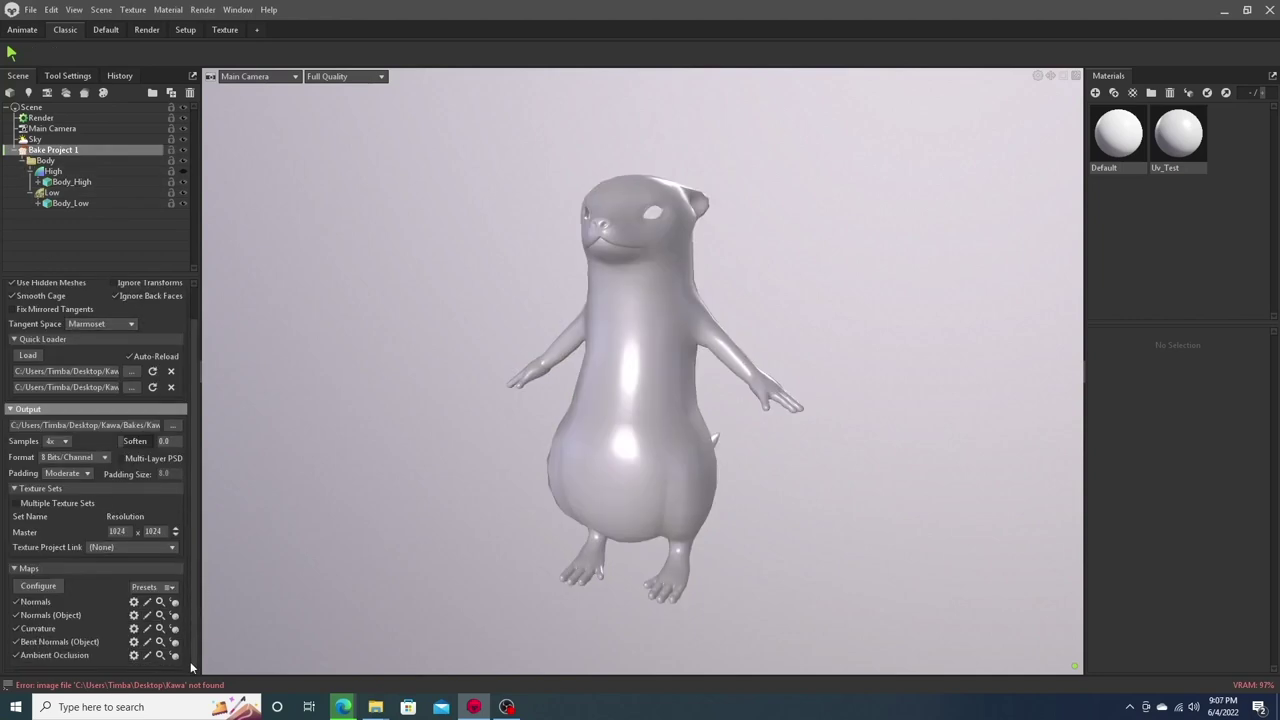
{"action": "left_click", "coordinate": [176, 654]}
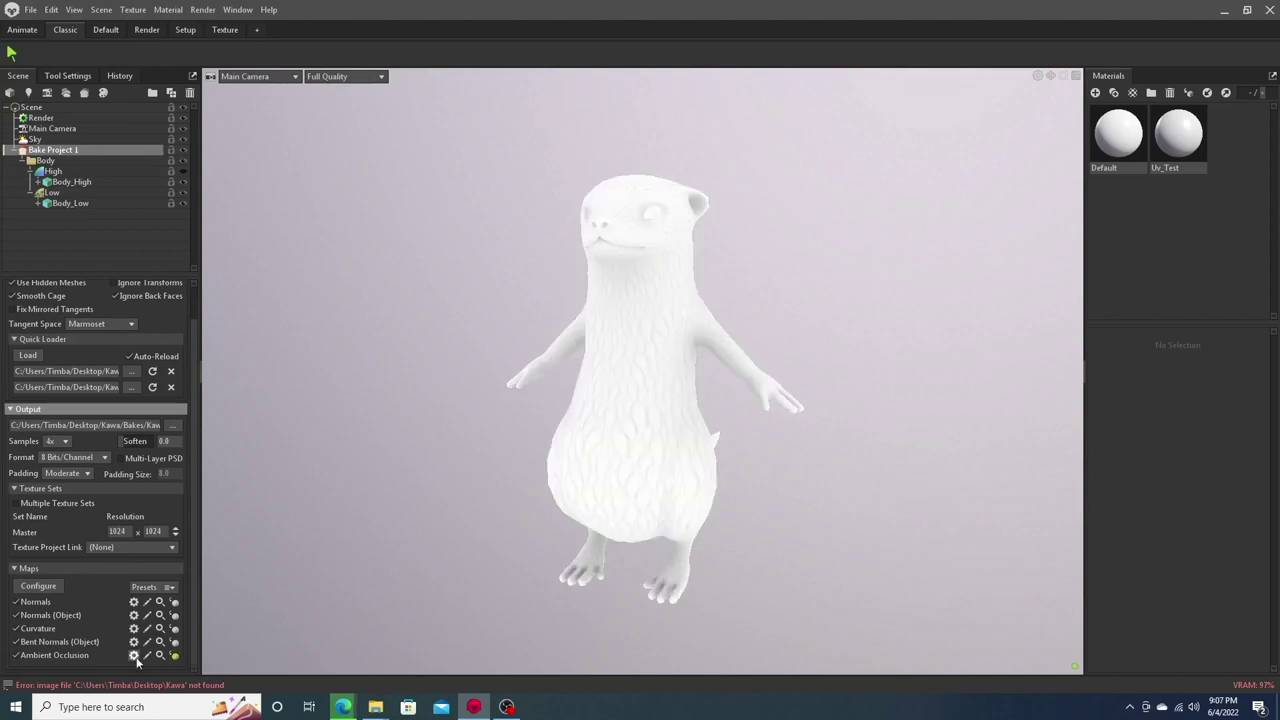
{"action": "left_click", "coordinate": [133, 655]}
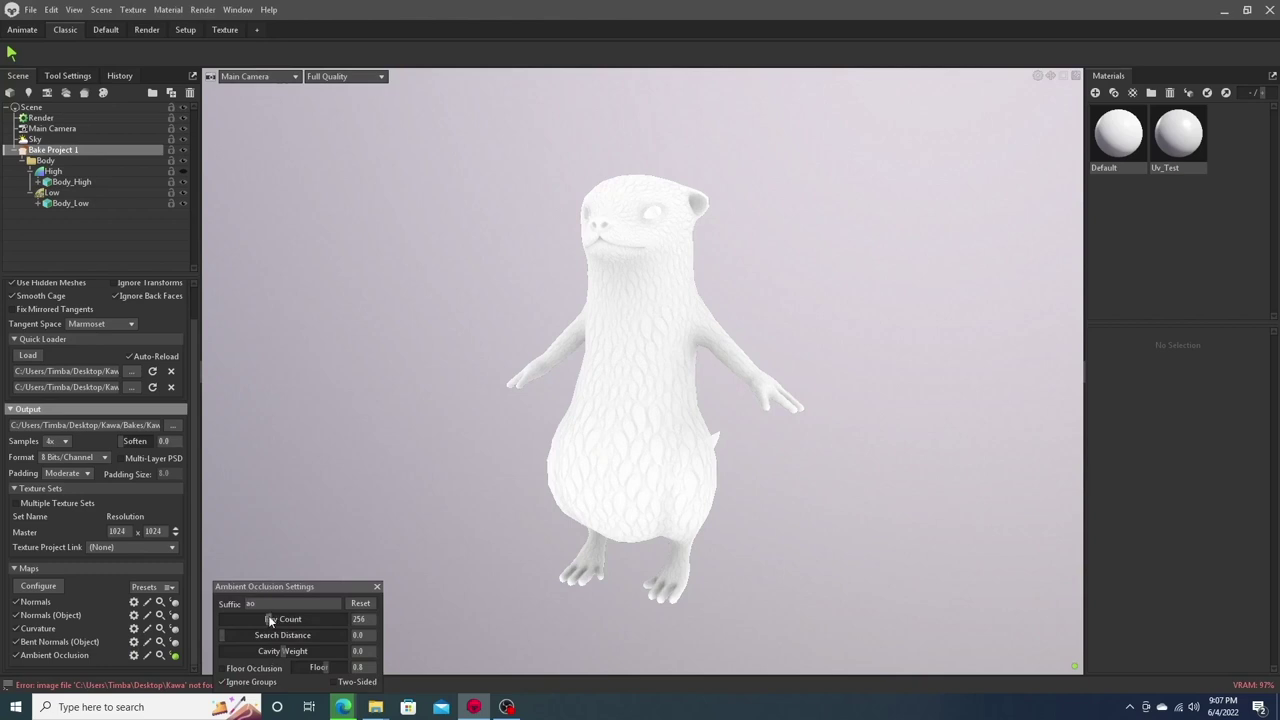
{"action": "left_click_drag", "start_coordinate": [268, 617], "coordinate": [300, 620]}
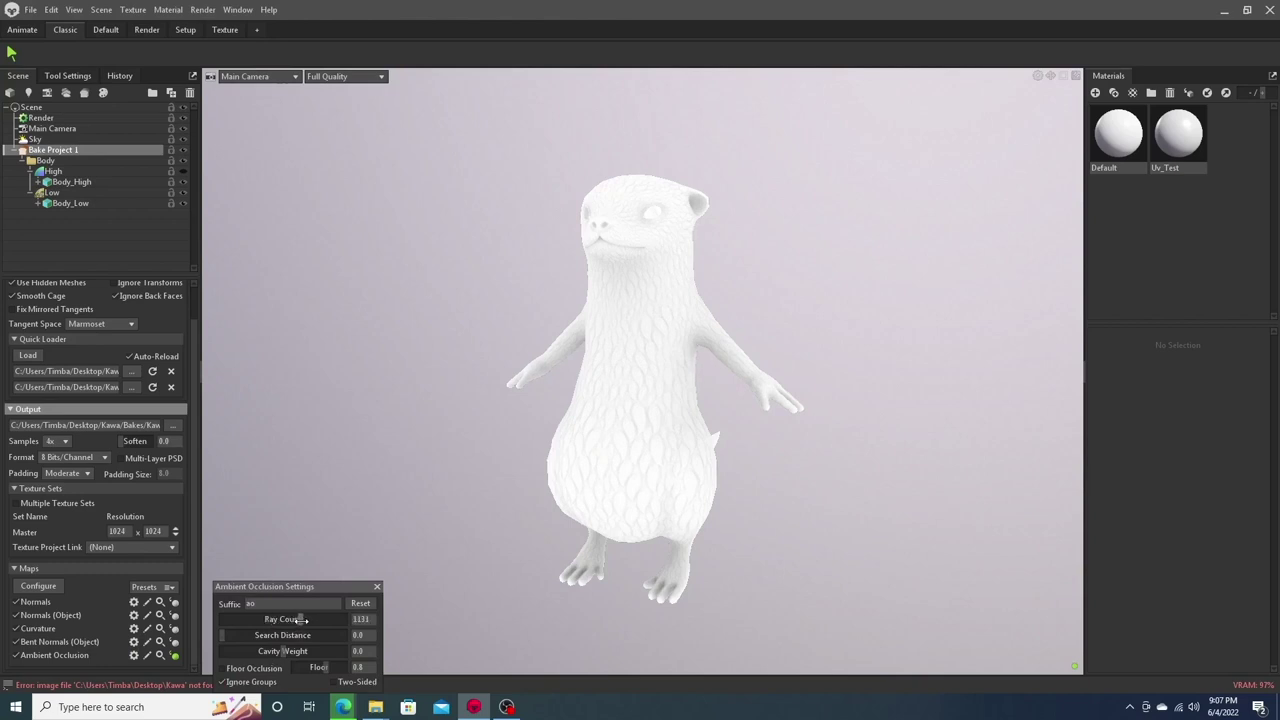
Raise the Bent Normals (Object) bake's ray count to 540.
{"action": "left_click", "coordinate": [134, 628]}
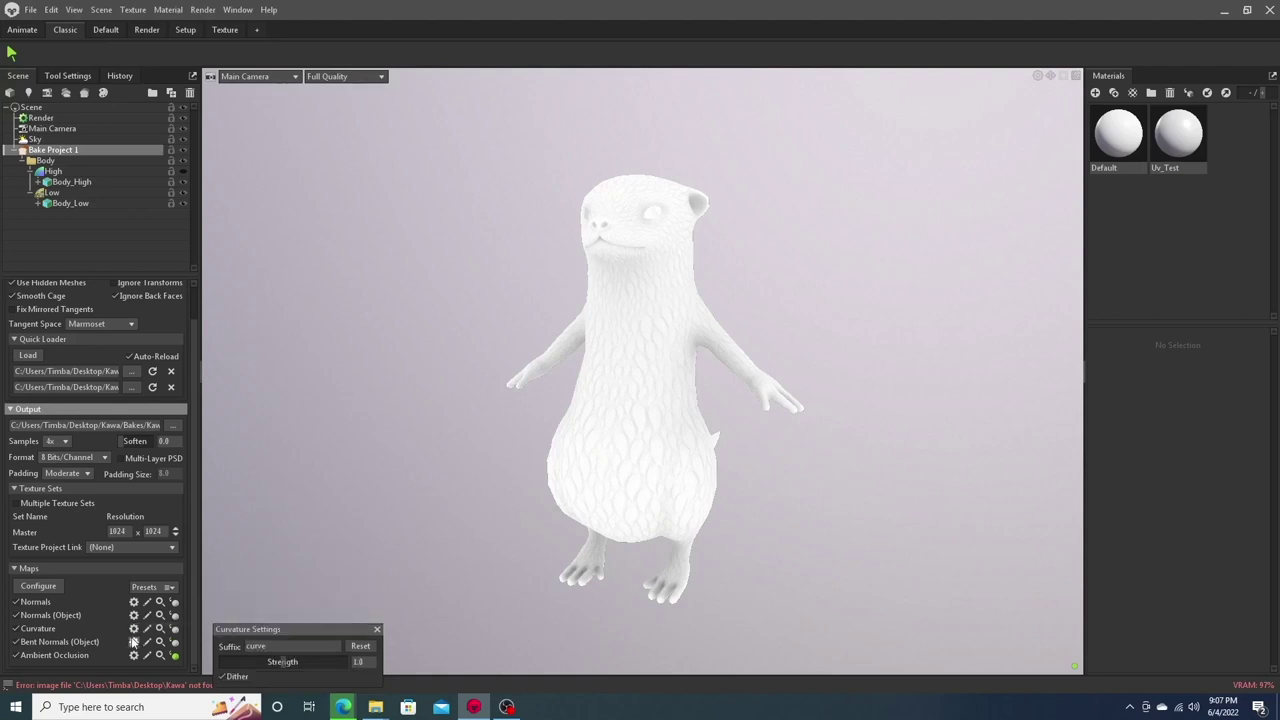
{"action": "left_click", "coordinate": [134, 641]}
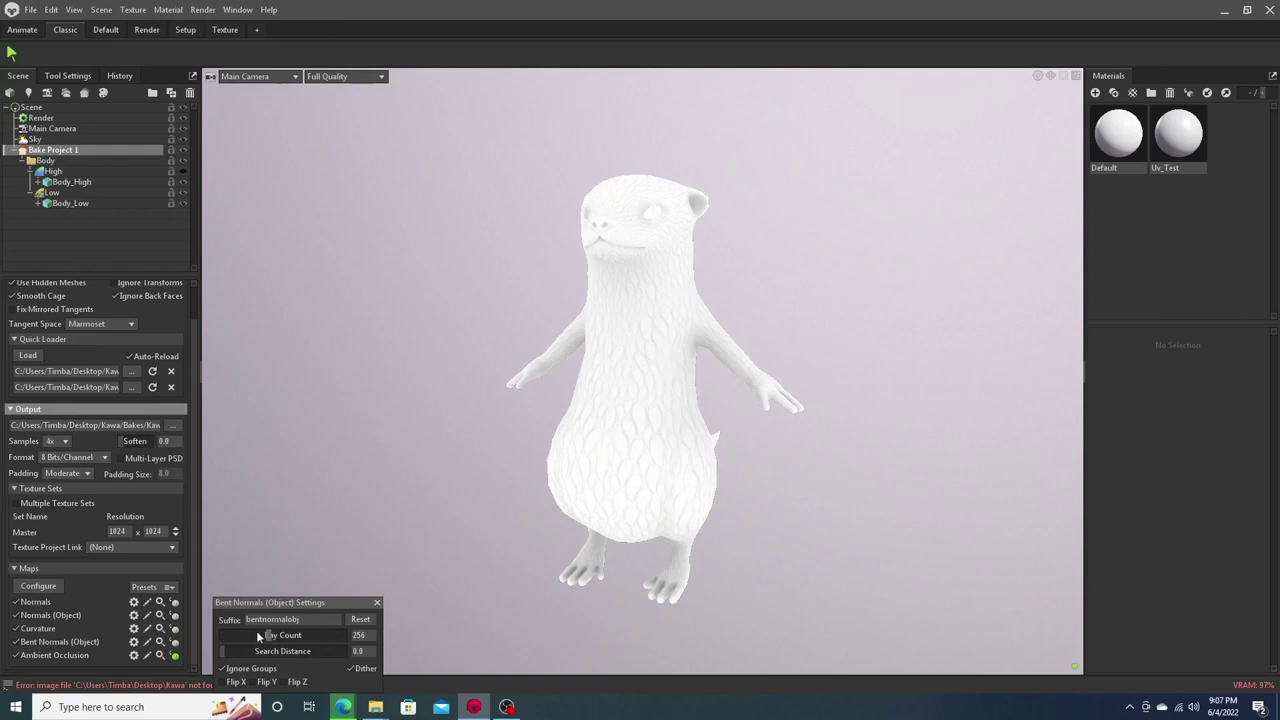
{"action": "left_click_drag", "start_coordinate": [276, 635], "coordinate": [216, 623]}
{"action": "left_click", "coordinate": [374, 603]}
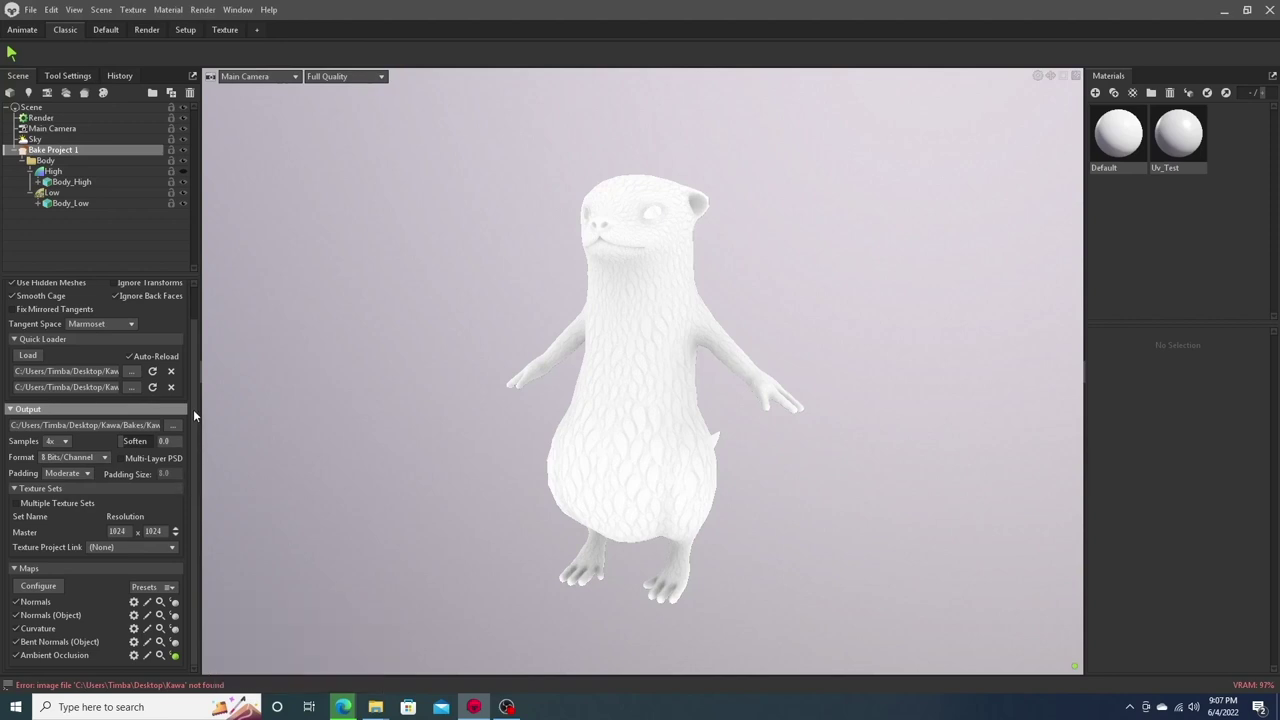
{"action": "scroll", "coordinate": [193, 409], "scroll_direction": "up", "scroll_amount": 2}
Rebake all maps, then preview Bent Normals, Curvature, Normals (Object) and Normals on the otter.
{"action": "left_click", "coordinate": [19, 288]}
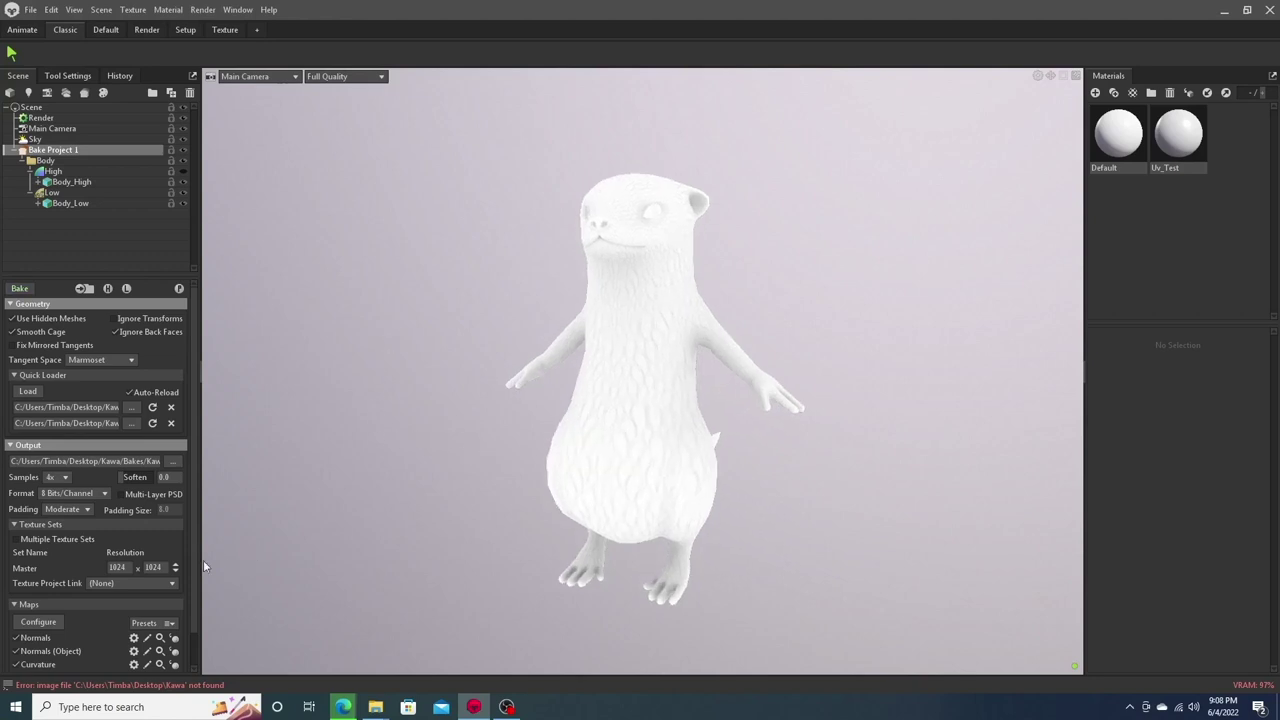
{"action": "scroll", "coordinate": [190, 580], "scroll_direction": "down", "scroll_amount": 1}
{"action": "left_click", "coordinate": [175, 642]}
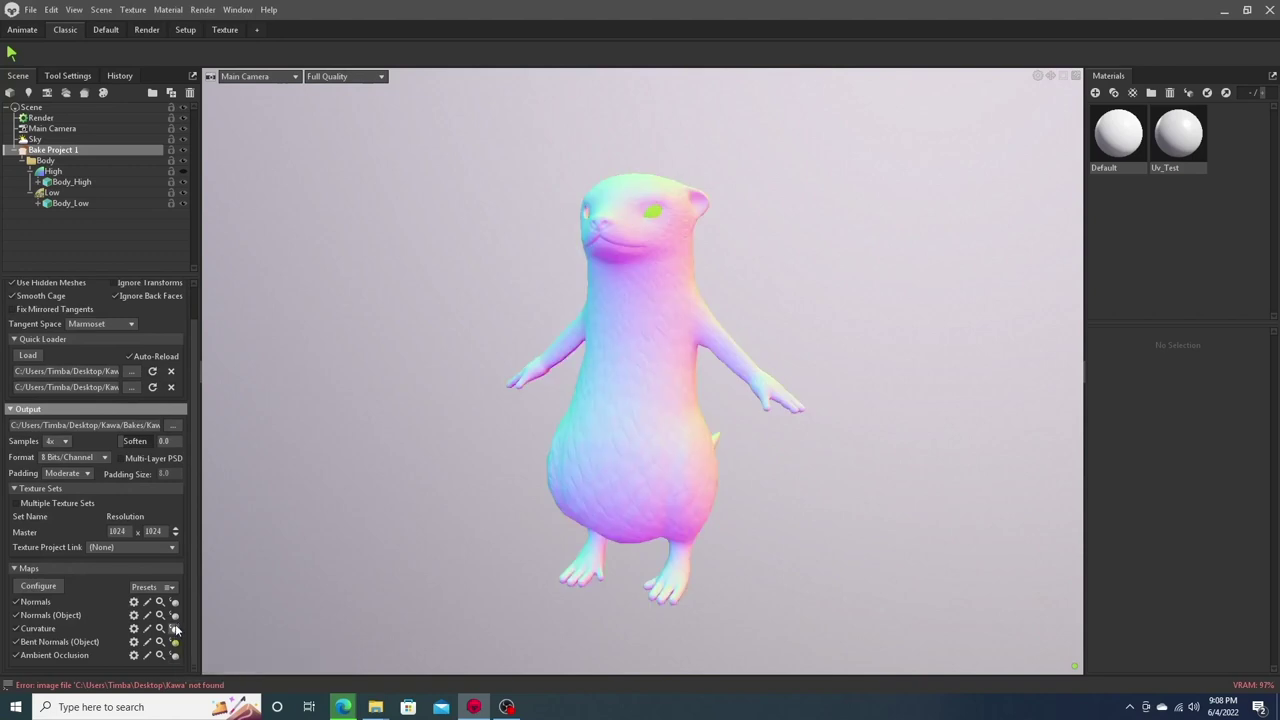
{"action": "left_click", "coordinate": [175, 628]}
{"action": "left_click", "coordinate": [175, 615]}
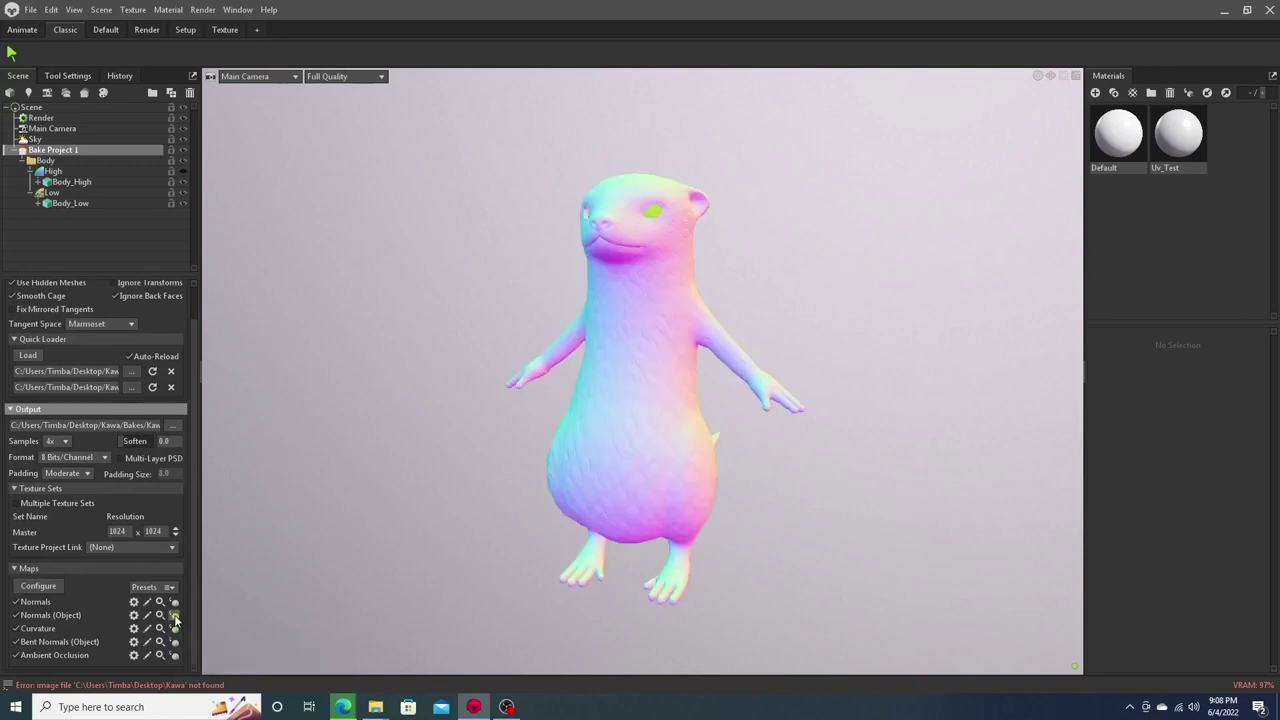
{"action": "left_click", "coordinate": [175, 603]}
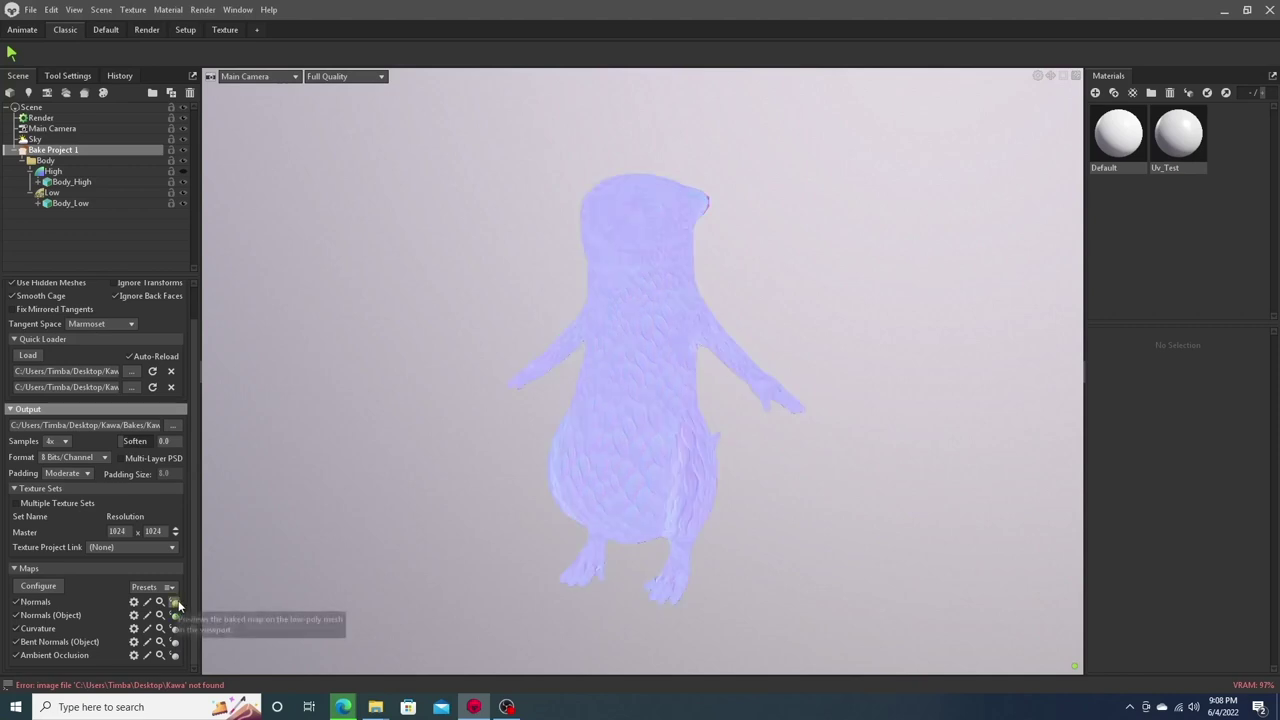
{"action": "mouse_move", "coordinate": [375, 707]}
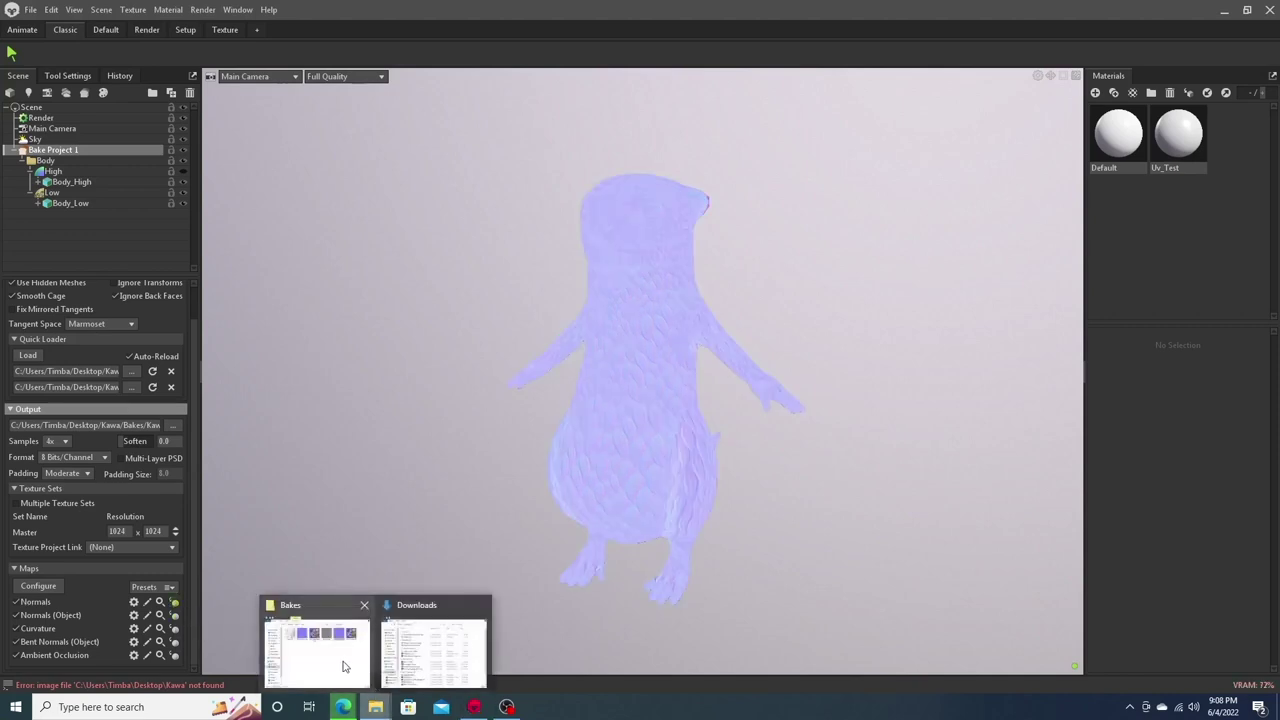
Open Kawa_ao.png from the Bakes folder in Windows Photos.
{"action": "left_click", "coordinate": [345, 665]}
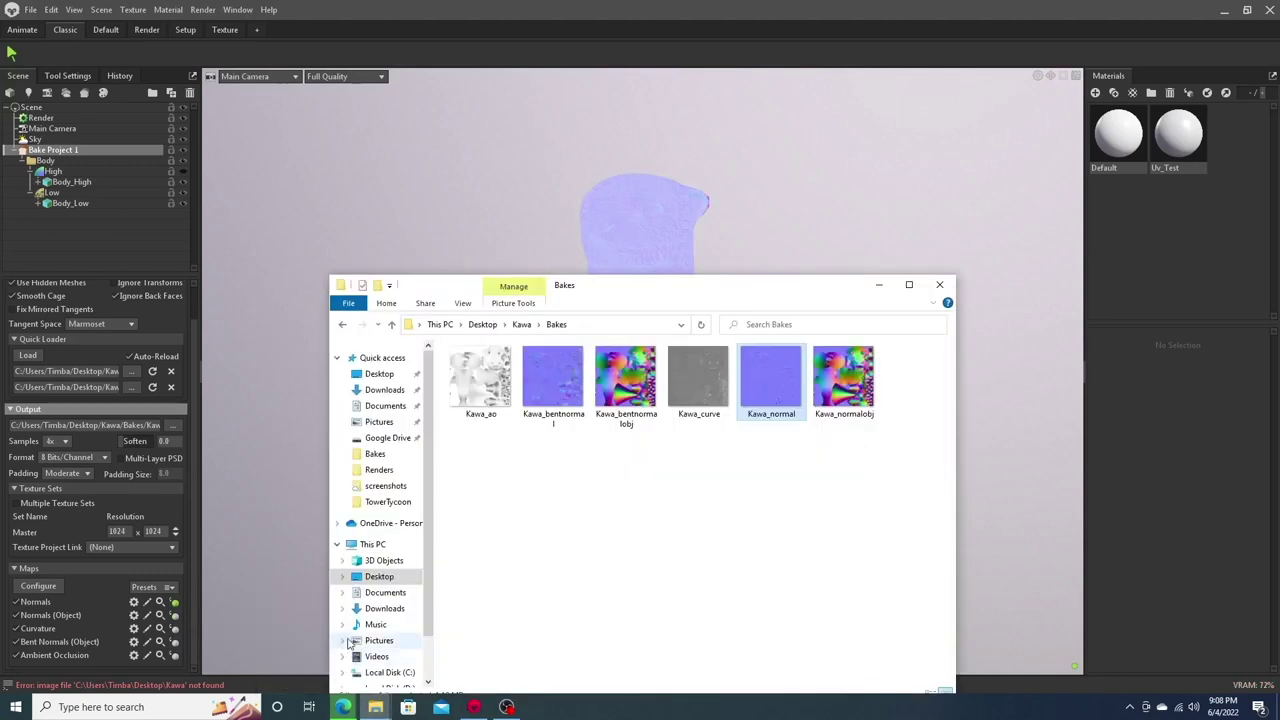
{"action": "left_click", "coordinate": [476, 380]}
{"action": "double_click", "coordinate": [476, 380]}
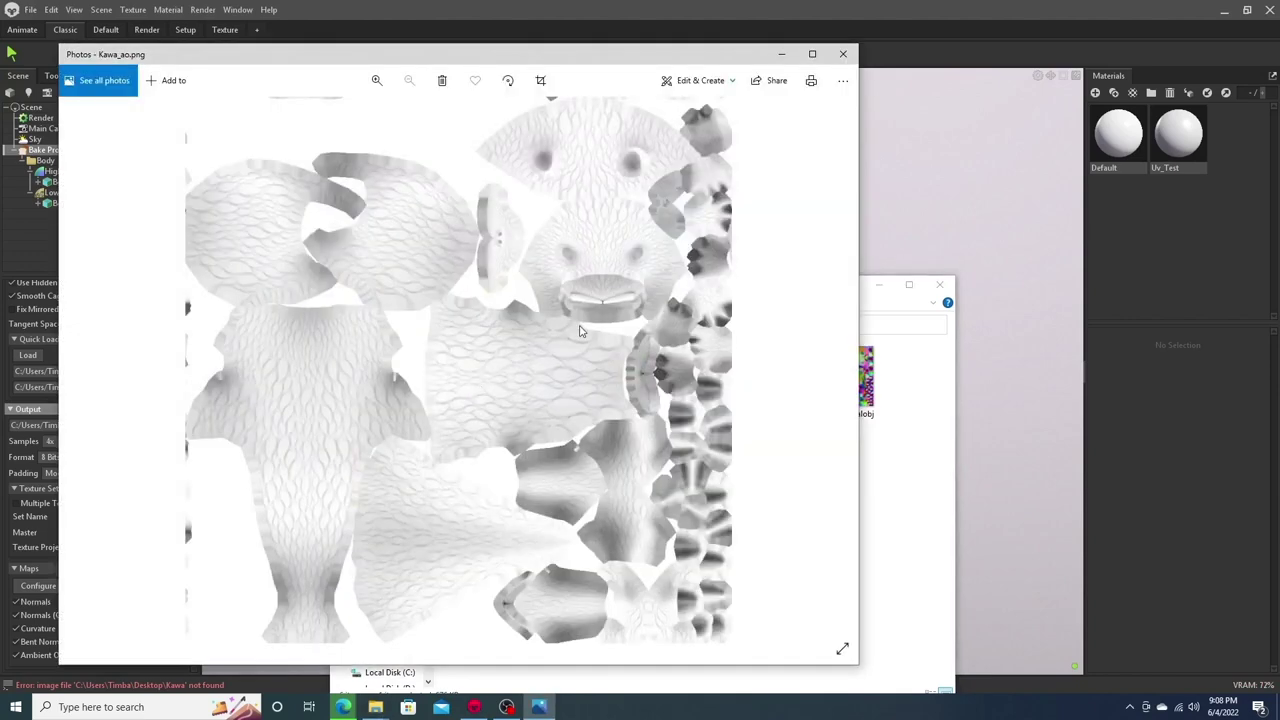
{"action": "scroll", "coordinate": [580, 331], "scroll_direction": "up", "scroll_amount": 1}
{"action": "scroll", "coordinate": [580, 331], "scroll_direction": "down", "scroll_amount": 1}
Step through Kawa_bentnormal, Kawa_bentnormalobj, Kawa_curve and Kawa_normal, then close Photos.
{"action": "key", "text": "Right"}
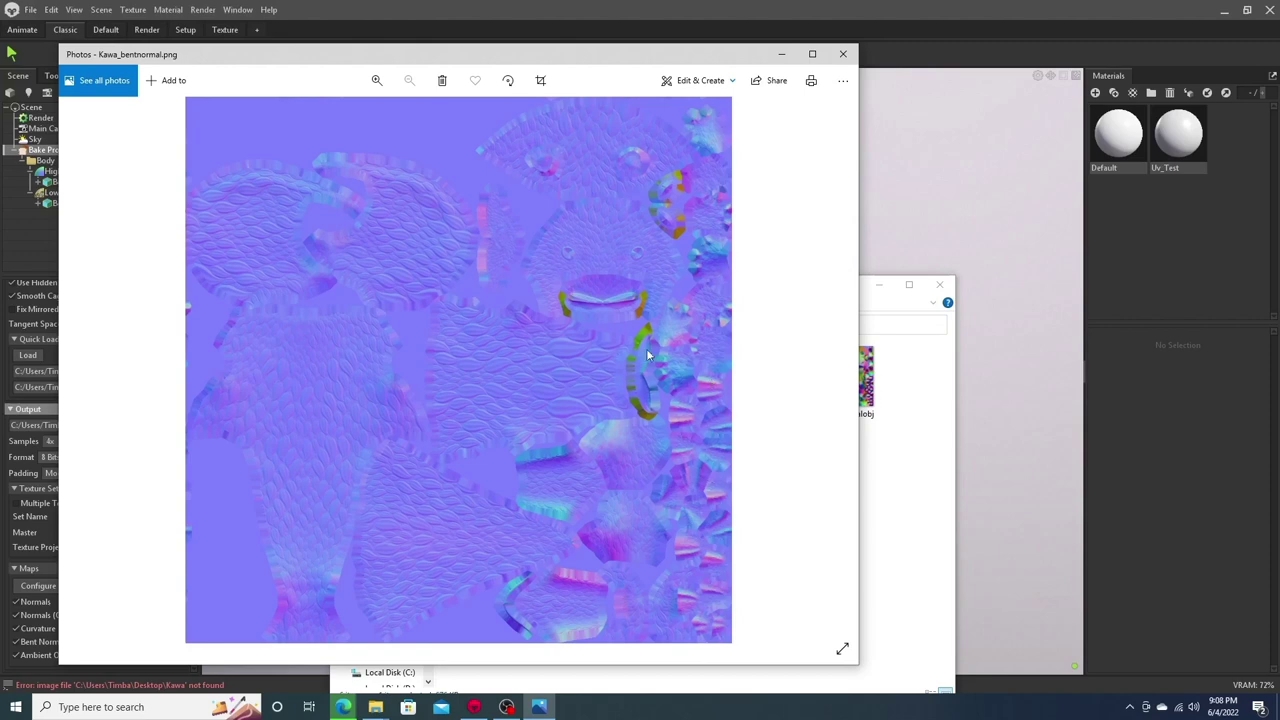
{"action": "scroll", "coordinate": [632, 321], "scroll_direction": "up", "scroll_amount": 2}
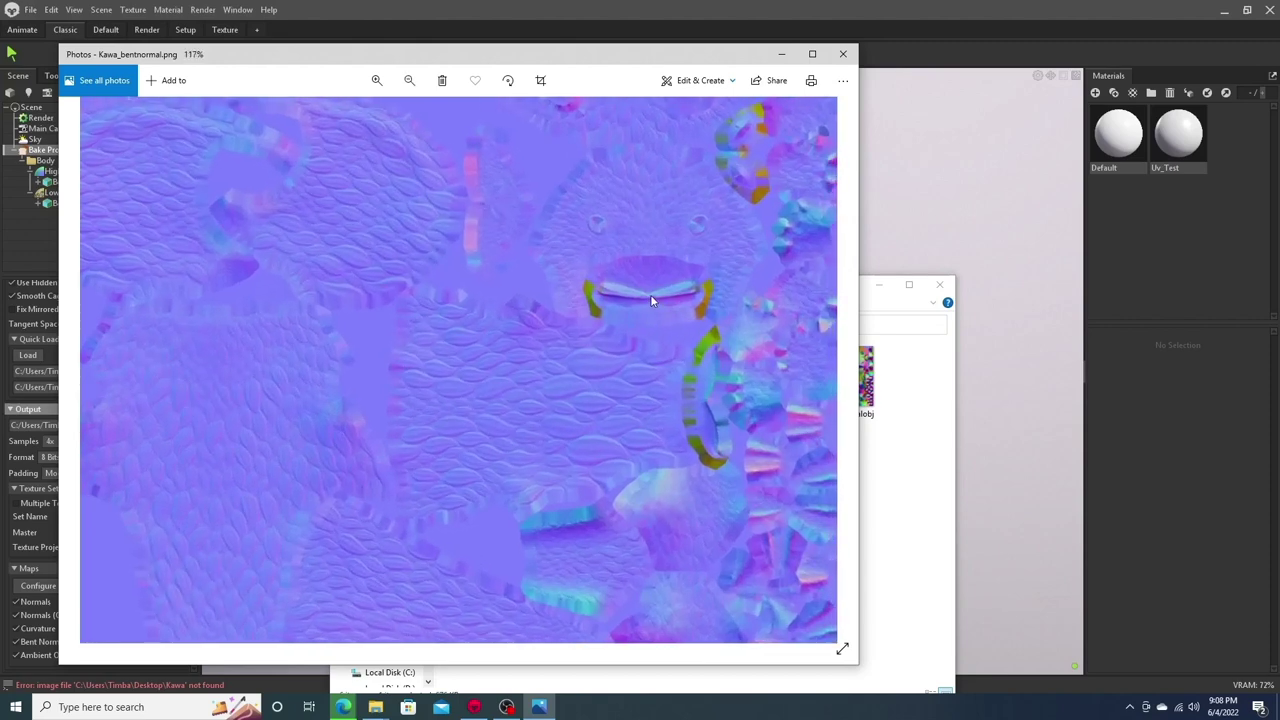
{"action": "scroll", "coordinate": [612, 288], "scroll_direction": "down", "scroll_amount": 2}
{"action": "key", "text": "Right"}
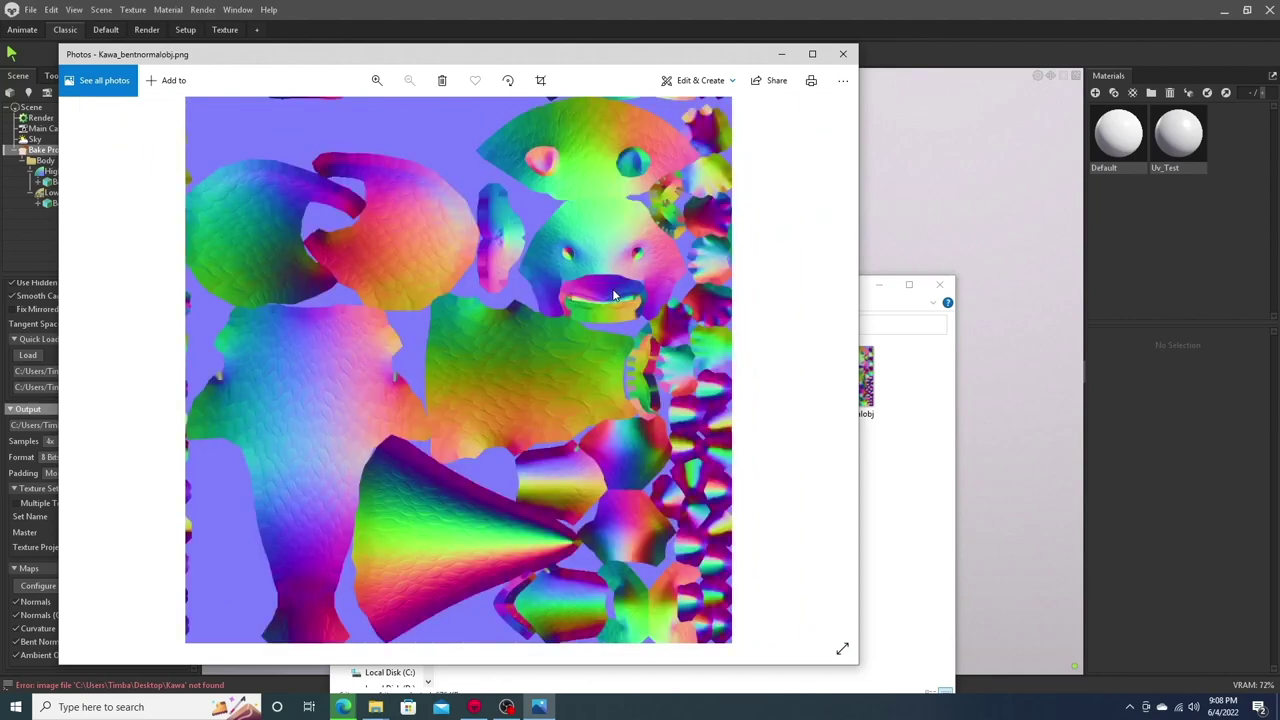
{"action": "key", "text": "Right"}
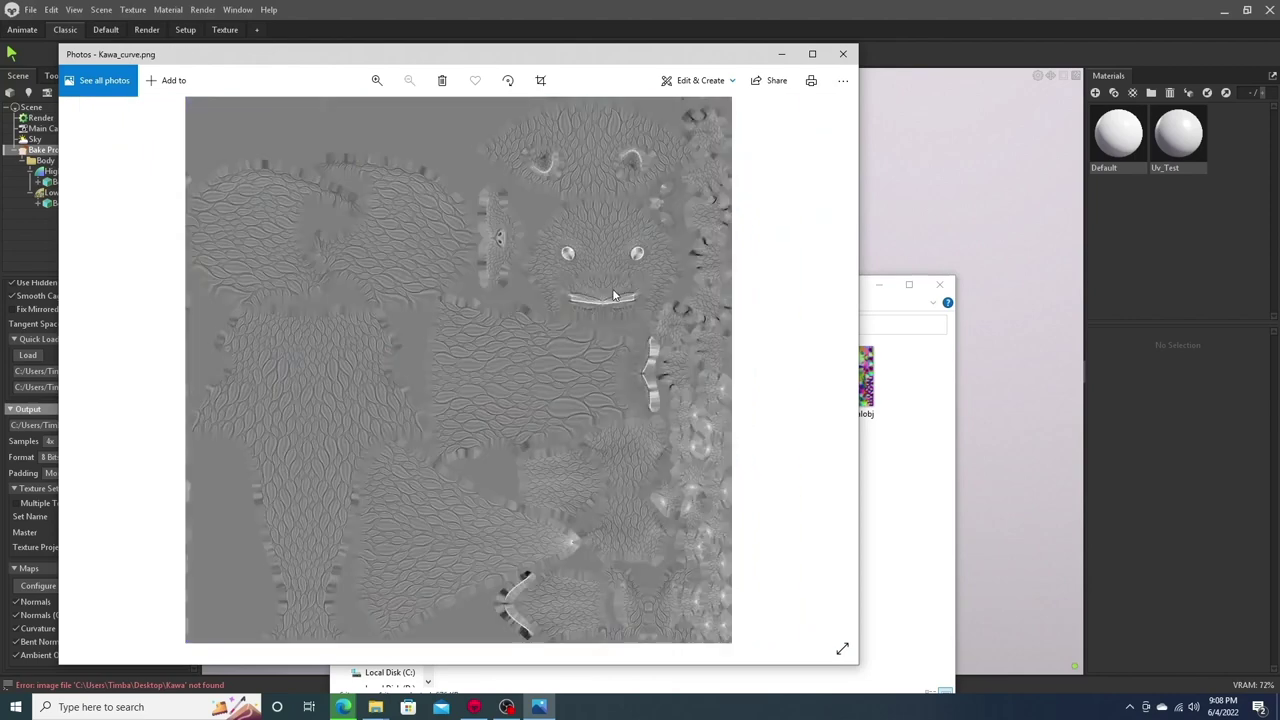
{"action": "key", "text": "Right"}
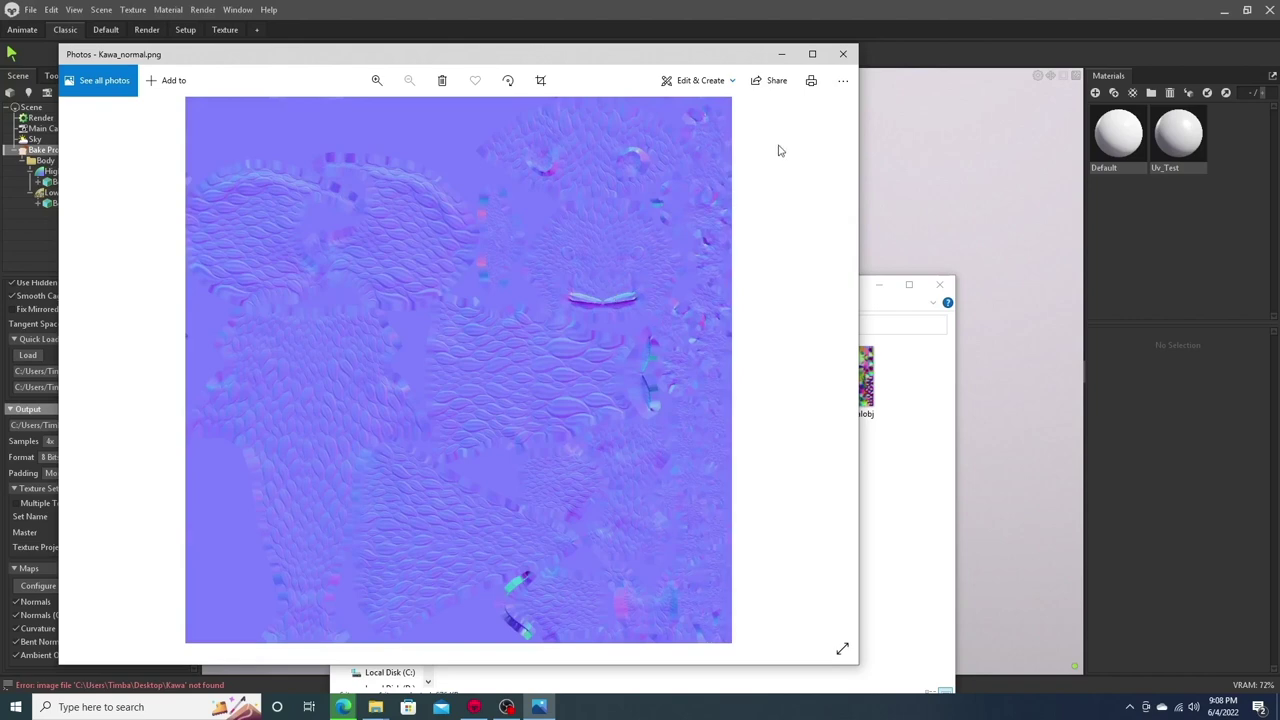
{"action": "left_click", "coordinate": [843, 54]}
{"action": "left_click", "coordinate": [838, 164]}
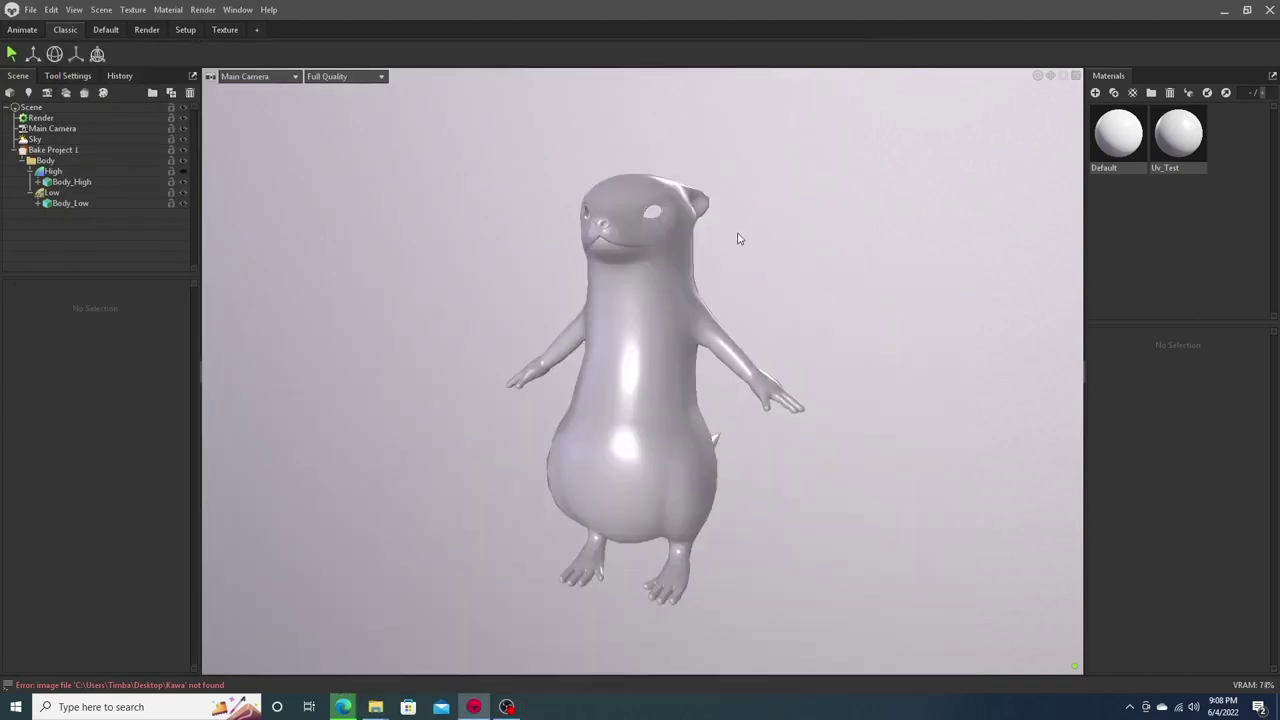
Select Body_Low, orbit behind the otter, and preview Bake Project 1's normal map.
{"action": "left_click", "coordinate": [674, 265]}
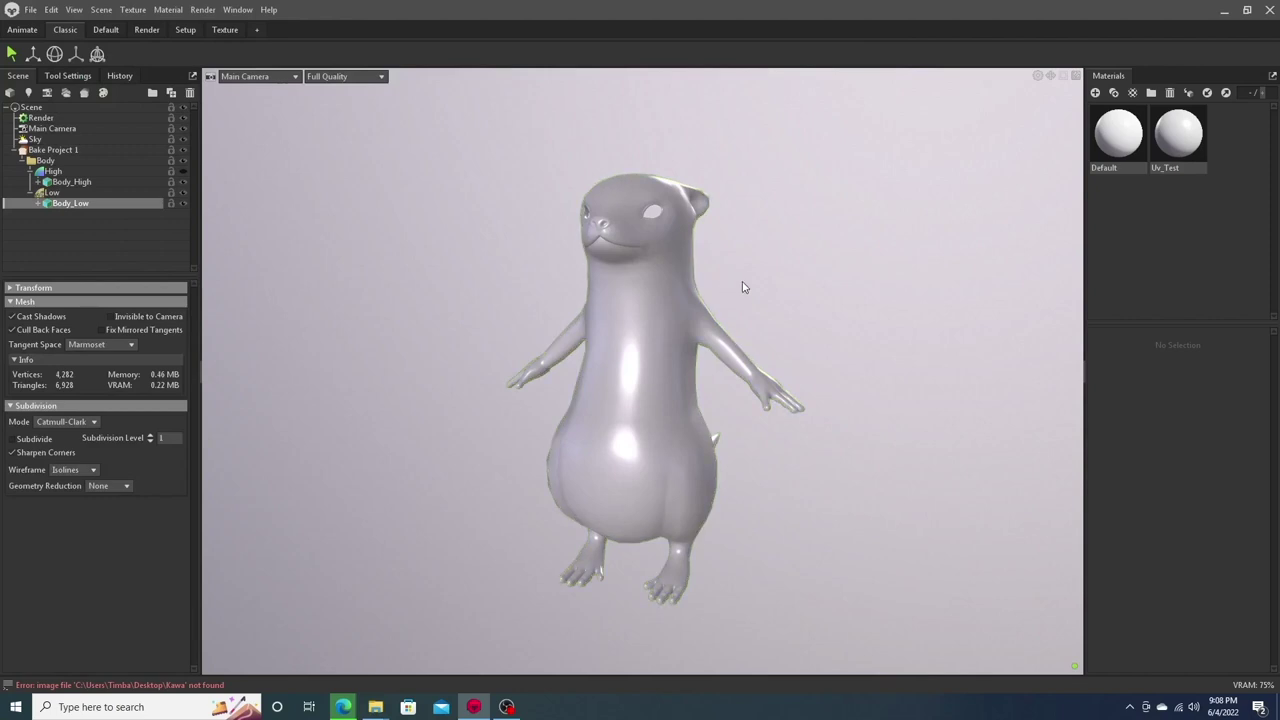
{"action": "left_click_drag", "start_coordinate": [783, 306], "coordinate": [530, 288]}
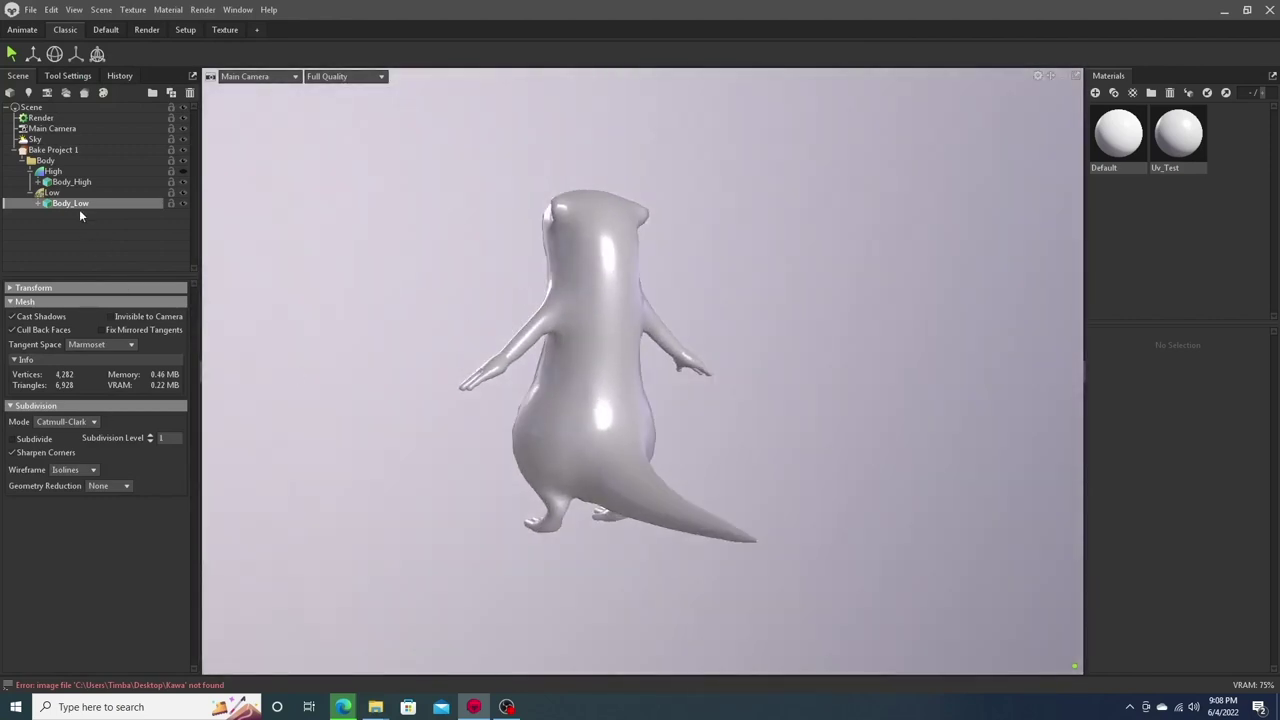
{"action": "left_click", "coordinate": [45, 140]}
{"action": "left_click", "coordinate": [66, 151]}
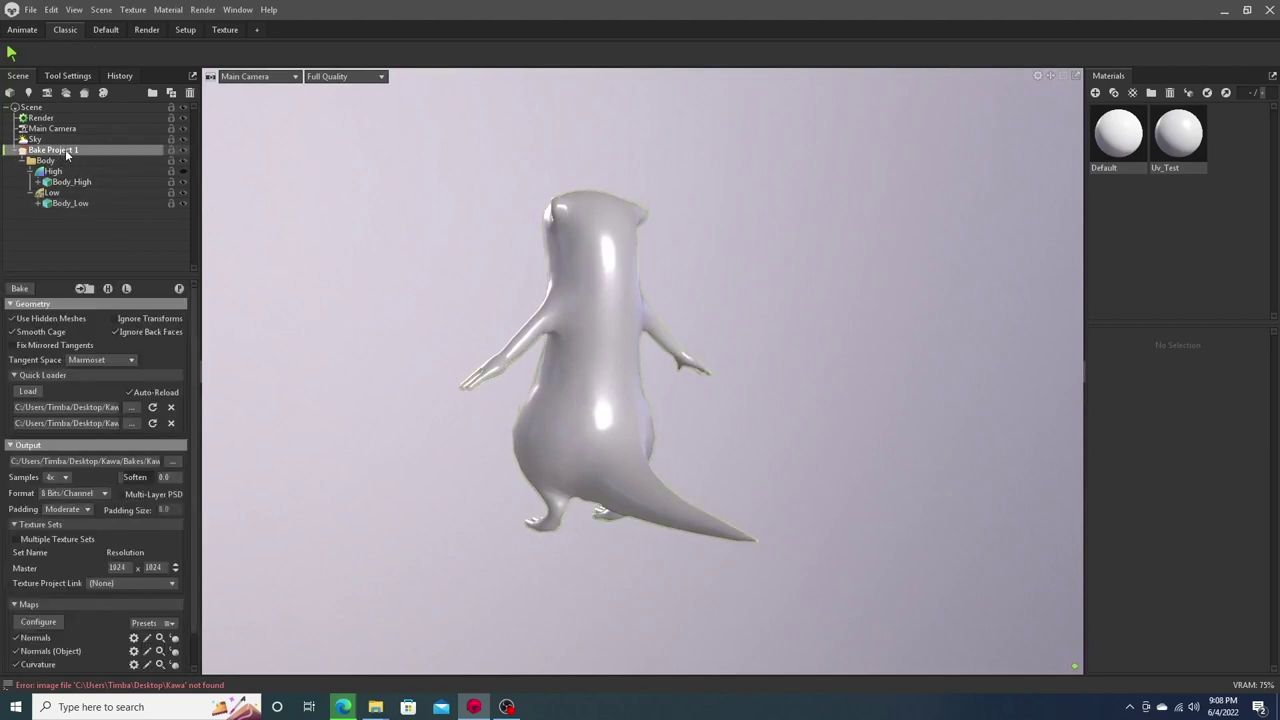
{"action": "scroll", "coordinate": [150, 618], "scroll_direction": "down", "scroll_amount": 1}
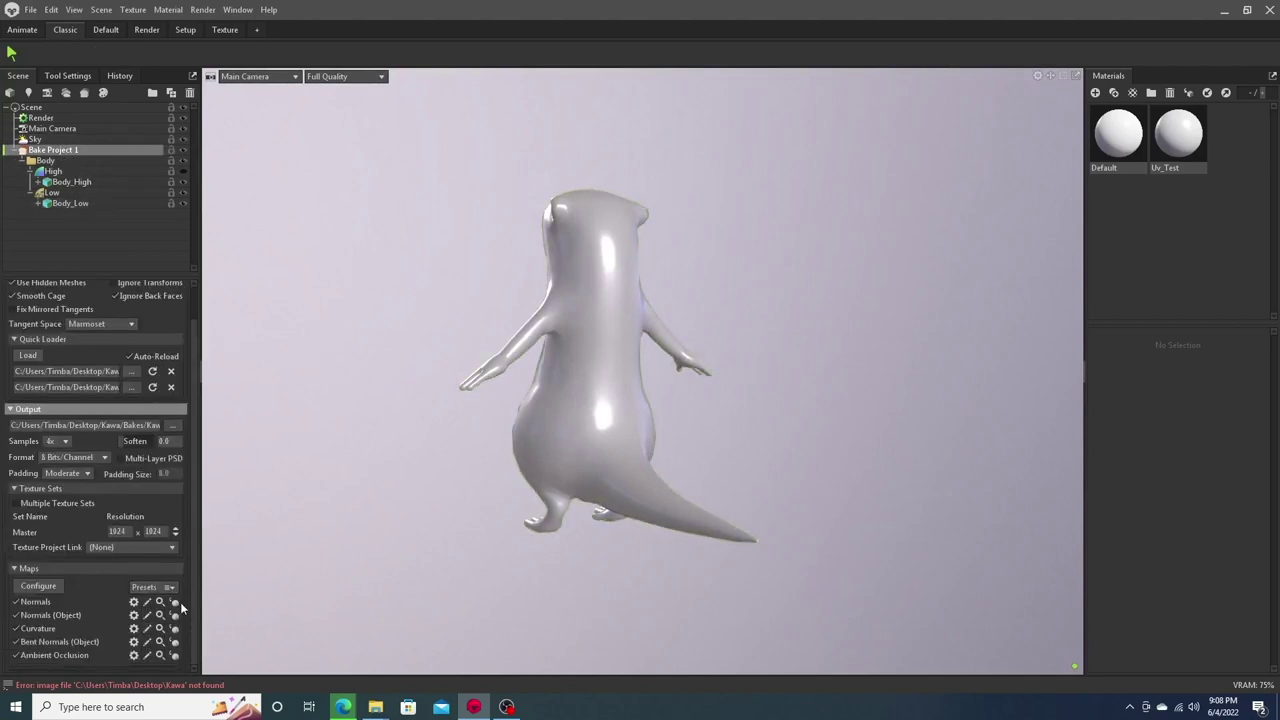
{"action": "left_click", "coordinate": [174, 601]}
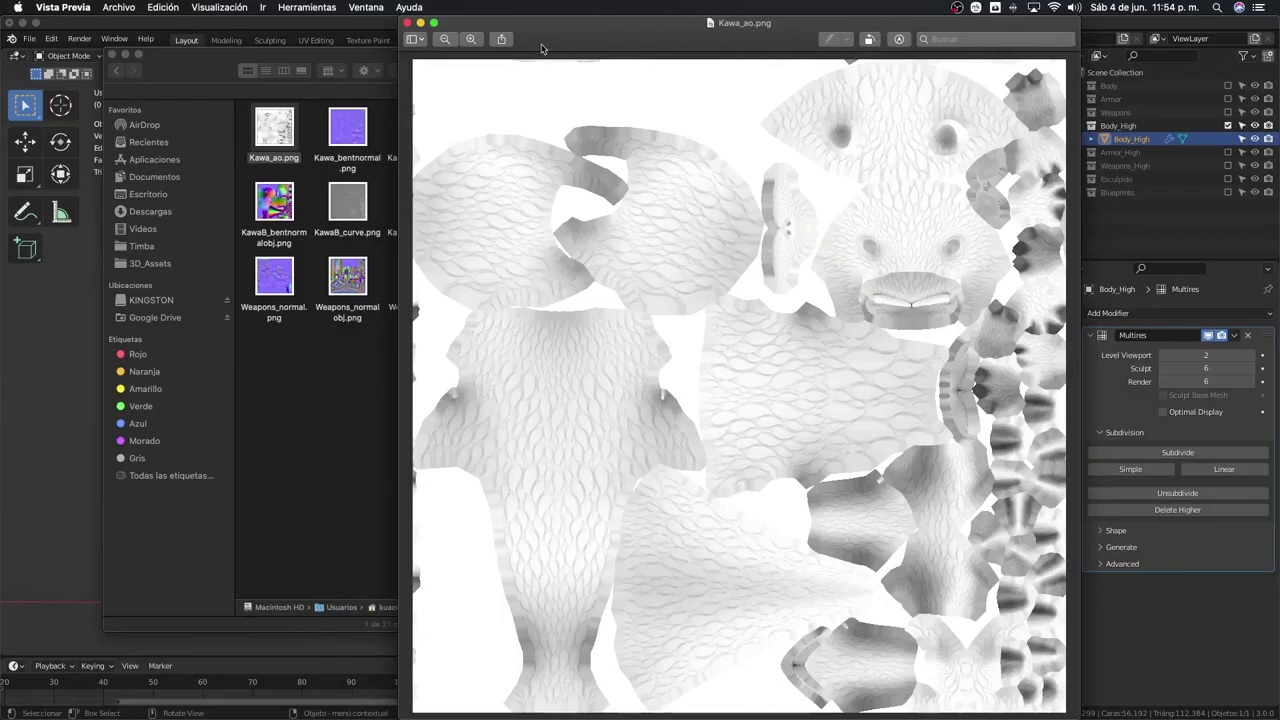
Close Kawa_ao.png and open Weapons_curve.png from the Bakes folder.
{"action": "left_click", "coordinate": [407, 23]}
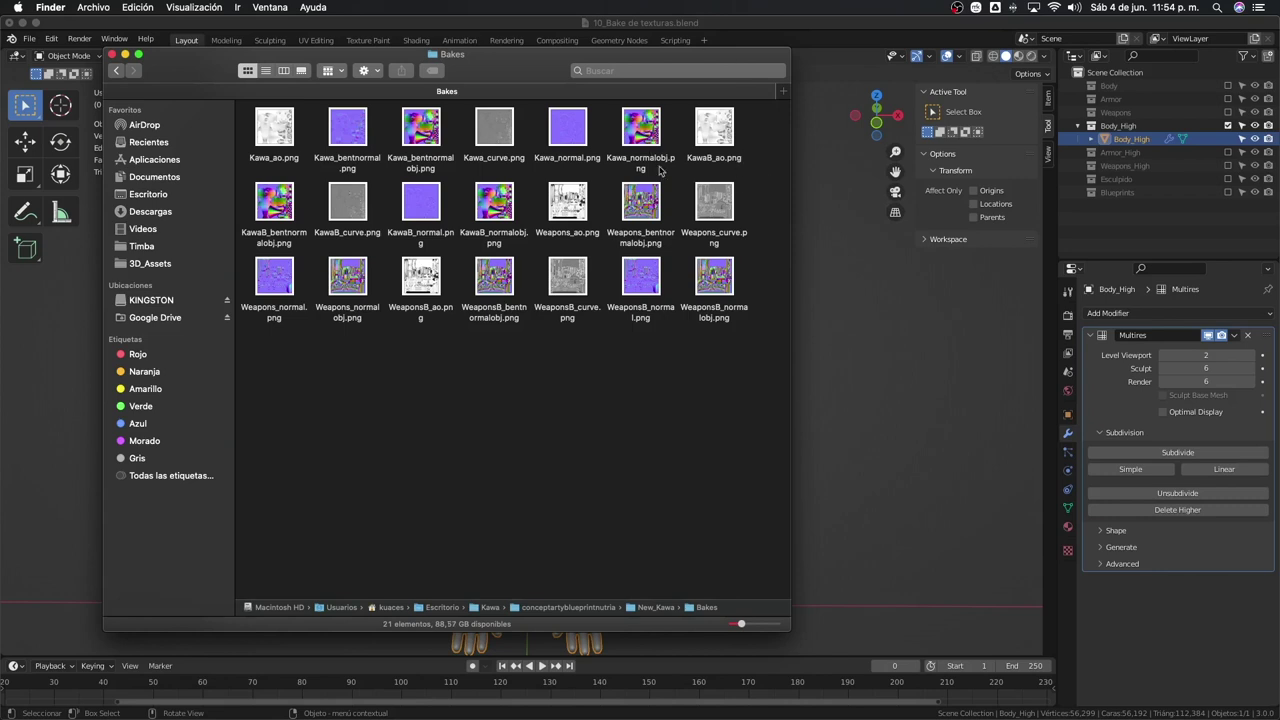
{"action": "left_click", "coordinate": [720, 127]}
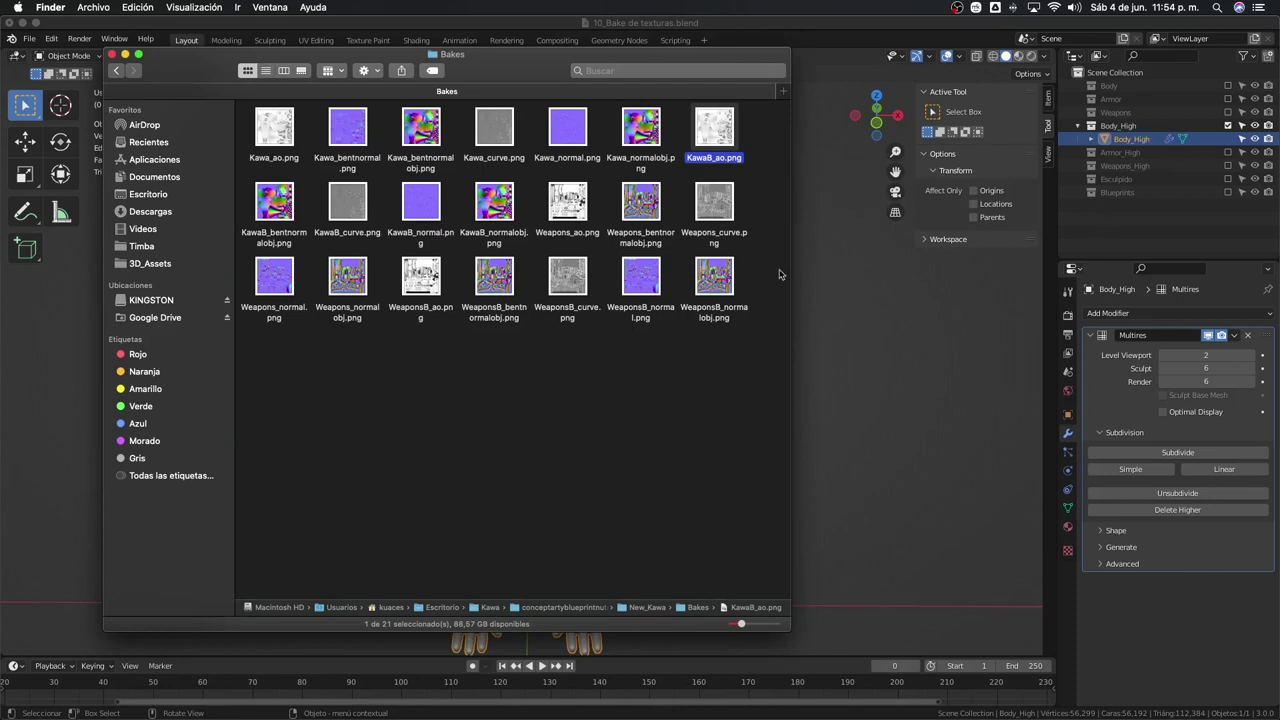
{"action": "left_click", "coordinate": [736, 233]}
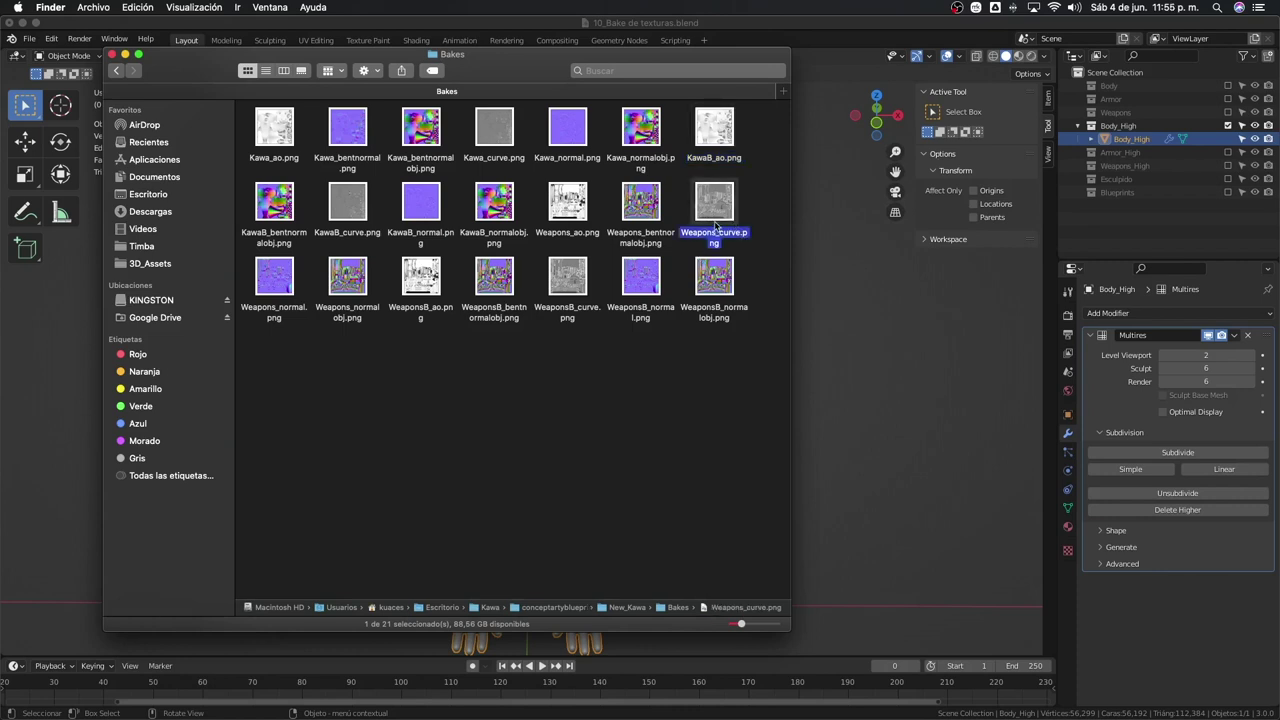
{"action": "double_click", "coordinate": [726, 207]}
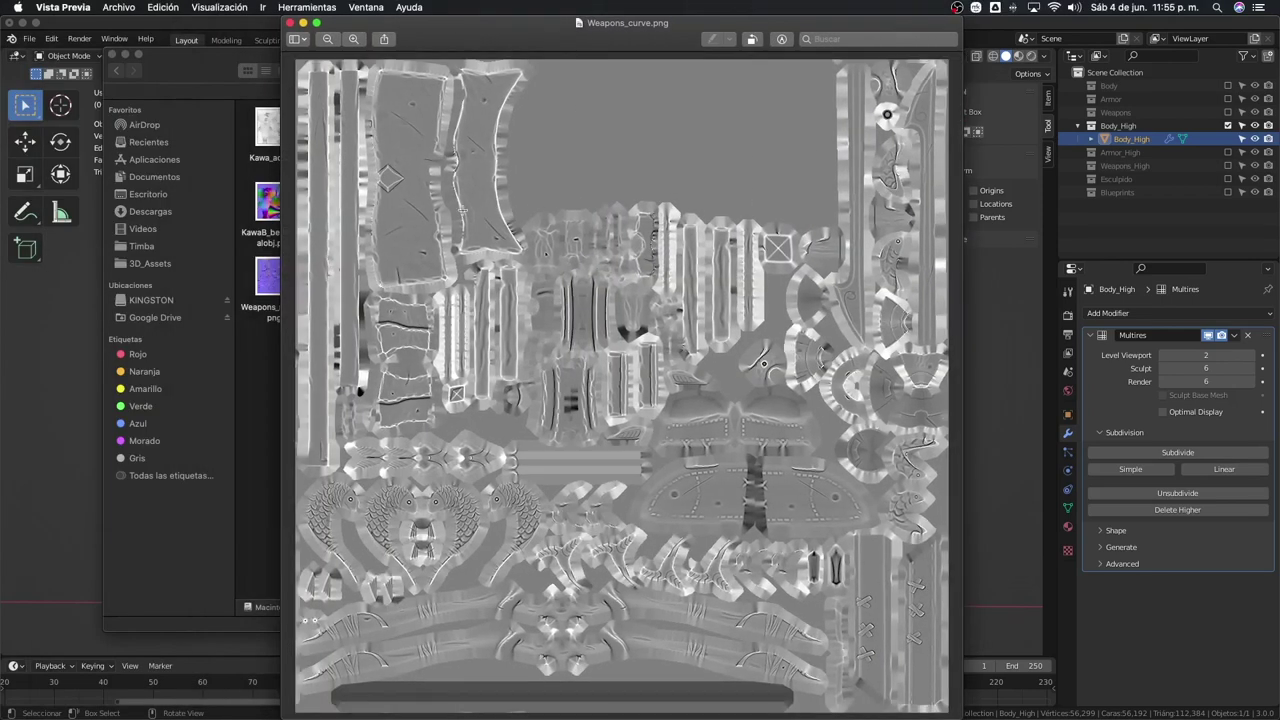
Zoom three steps into the weapons curvature map, then close it.
{"action": "left_click", "coordinate": [354, 39]}
{"action": "left_click", "coordinate": [354, 39]}
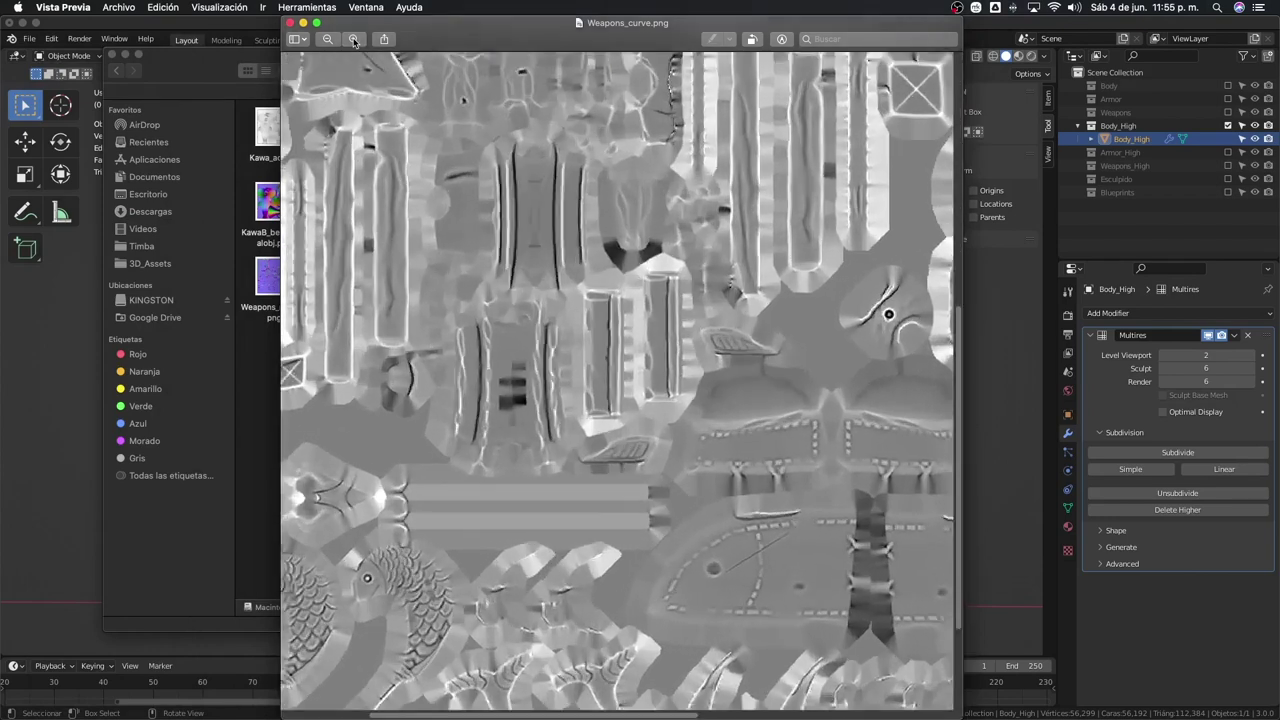
{"action": "left_click", "coordinate": [354, 39]}
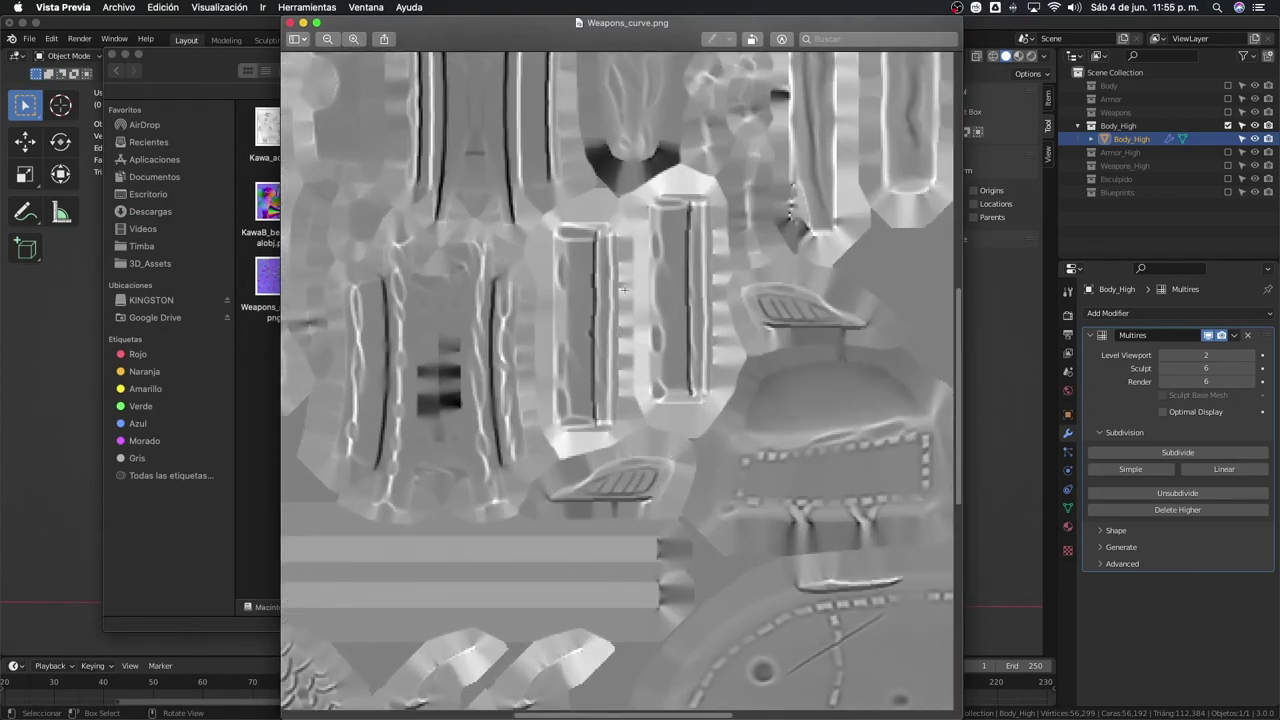
{"action": "left_click", "coordinate": [290, 22]}
Open WeaponsB_curve.png, zoom in five steps on its detail, then close it.
{"action": "double_click", "coordinate": [567, 284]}
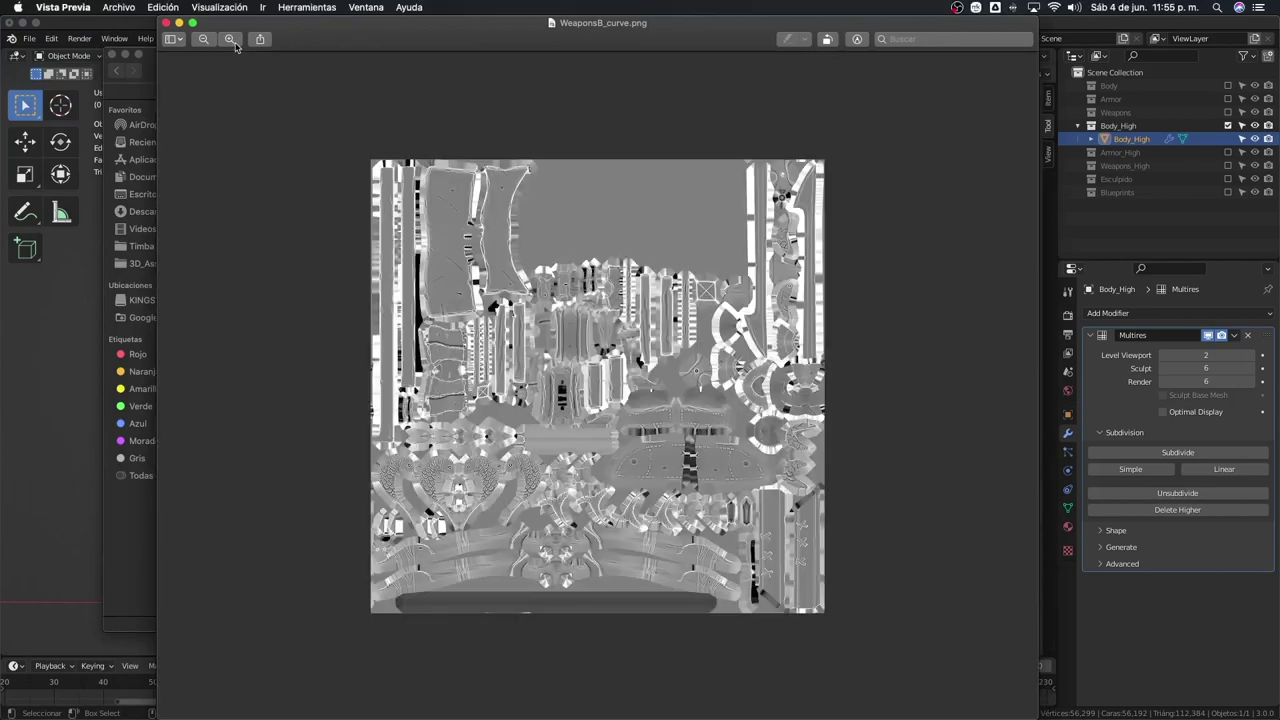
{"action": "left_click", "coordinate": [233, 42]}
{"action": "left_click", "coordinate": [233, 42]}
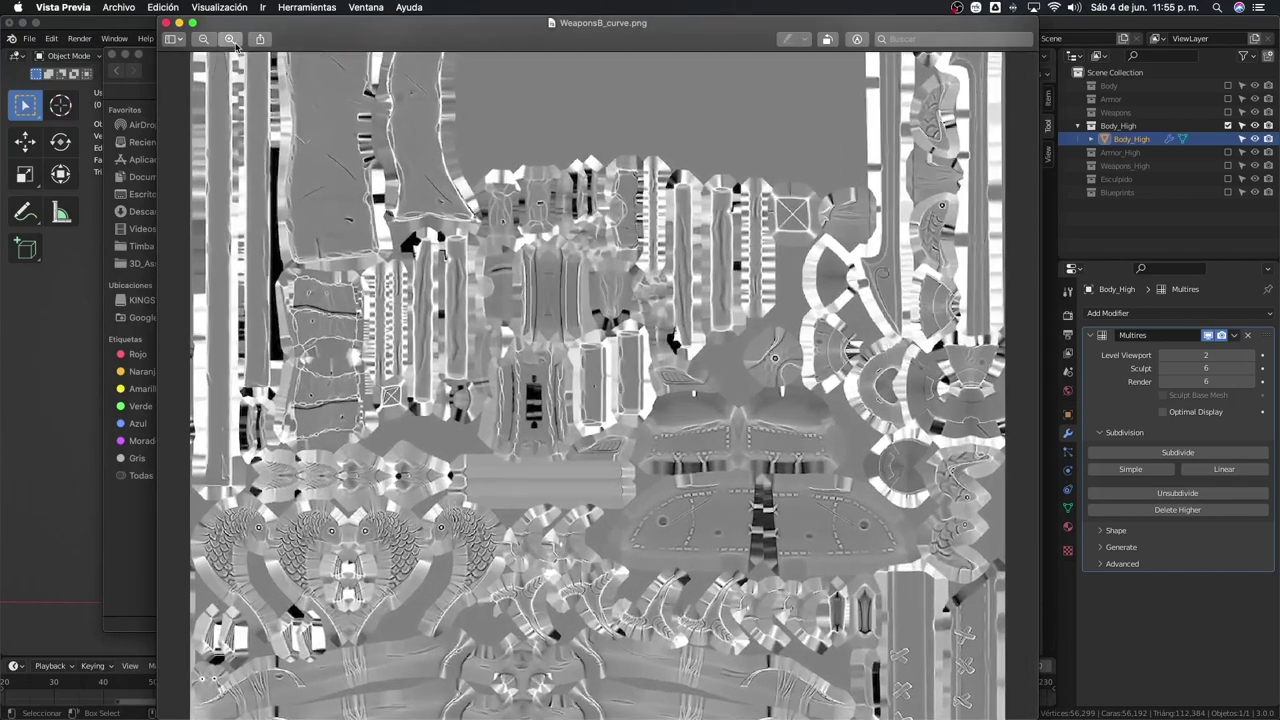
{"action": "left_click", "coordinate": [233, 42]}
{"action": "left_click", "coordinate": [233, 42]}
{"action": "left_click", "coordinate": [233, 42]}
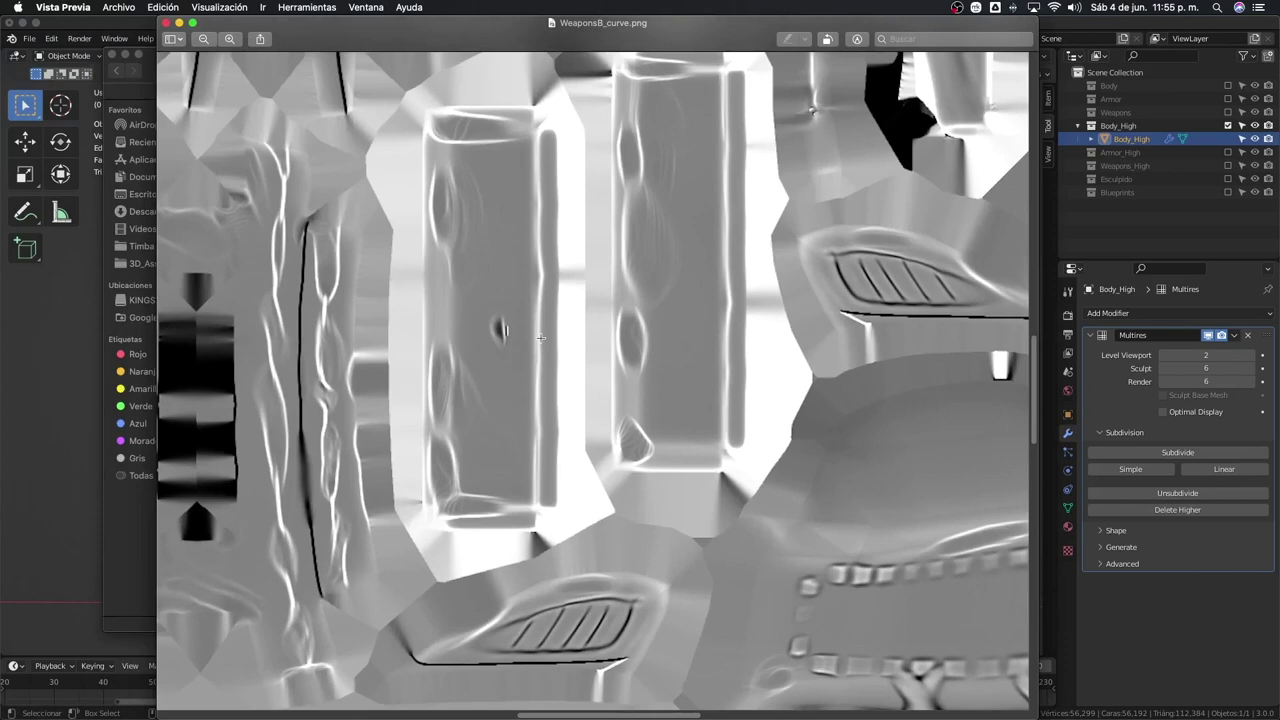
{"action": "left_click", "coordinate": [167, 23]}
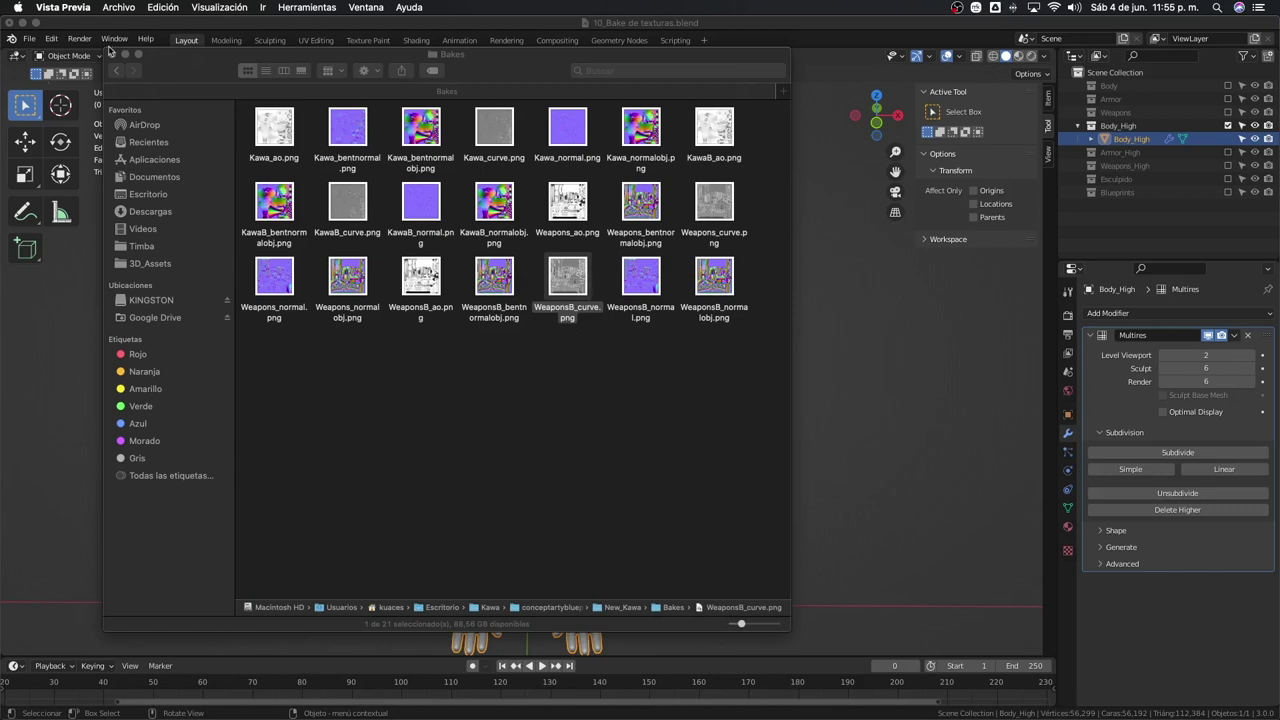
Switch to front ortho view, exclude Body_High and include Weapons_High in the Outliner.
{"action": "left_click", "coordinate": [113, 54]}
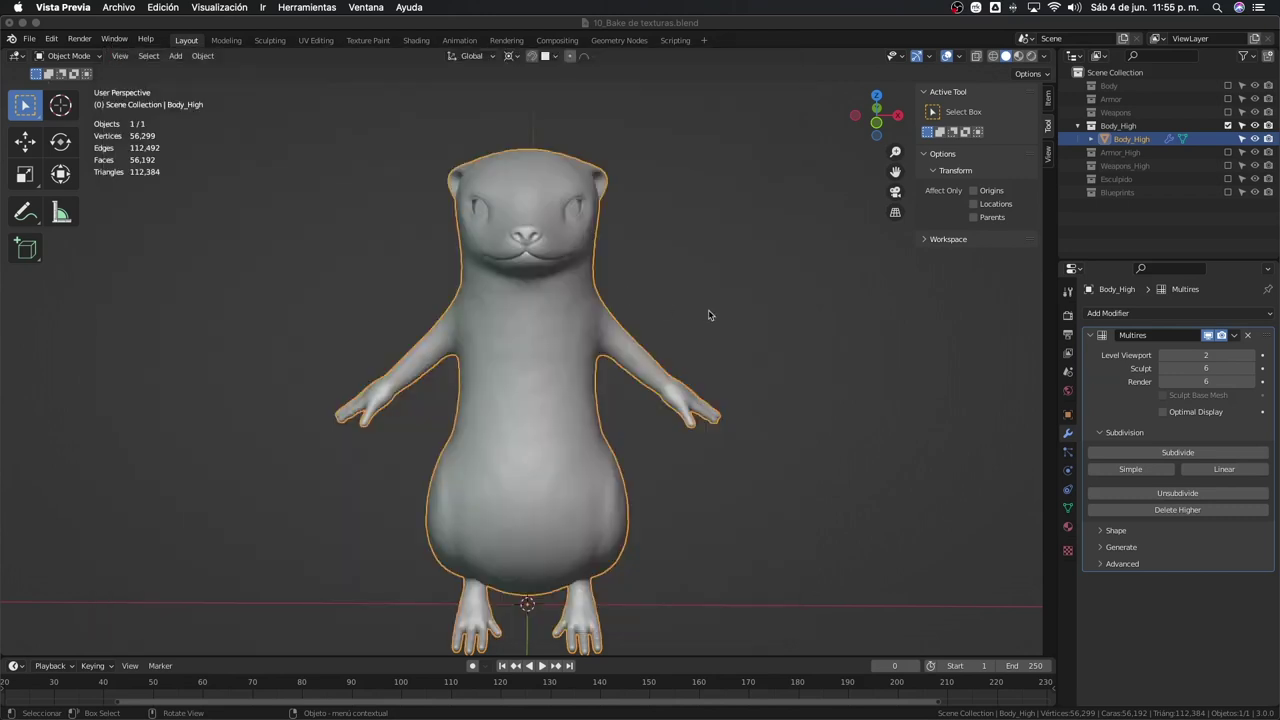
{"action": "left_click", "coordinate": [708, 315]}
{"action": "left_click", "coordinate": [536, 364]}
{"action": "key", "text": "KP_1"}
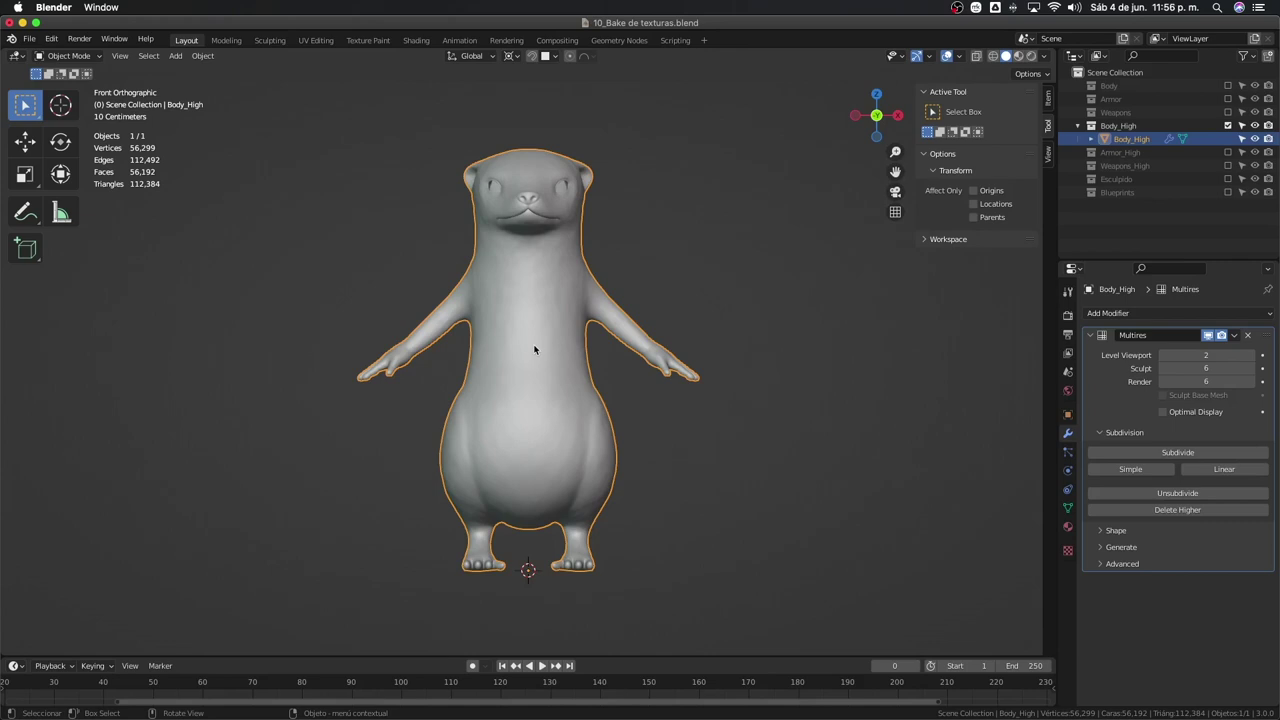
{"action": "left_click", "coordinate": [1228, 127]}
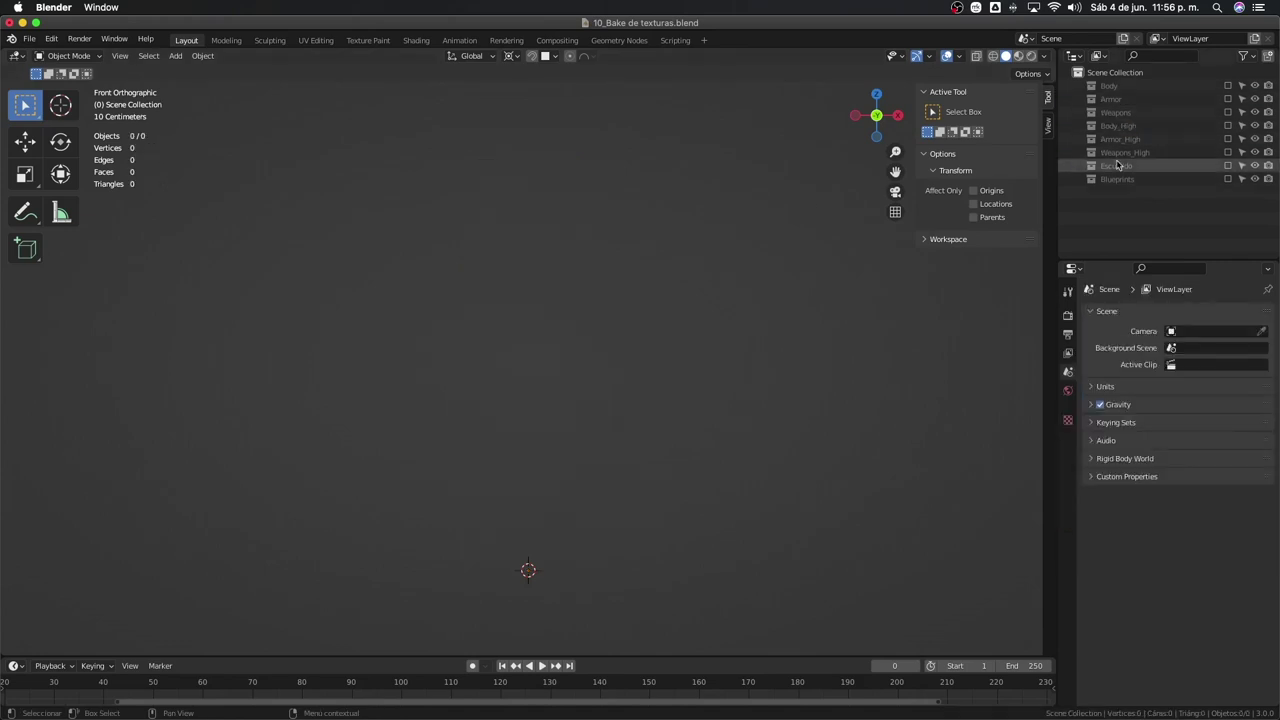
{"action": "left_click", "coordinate": [1228, 140]}
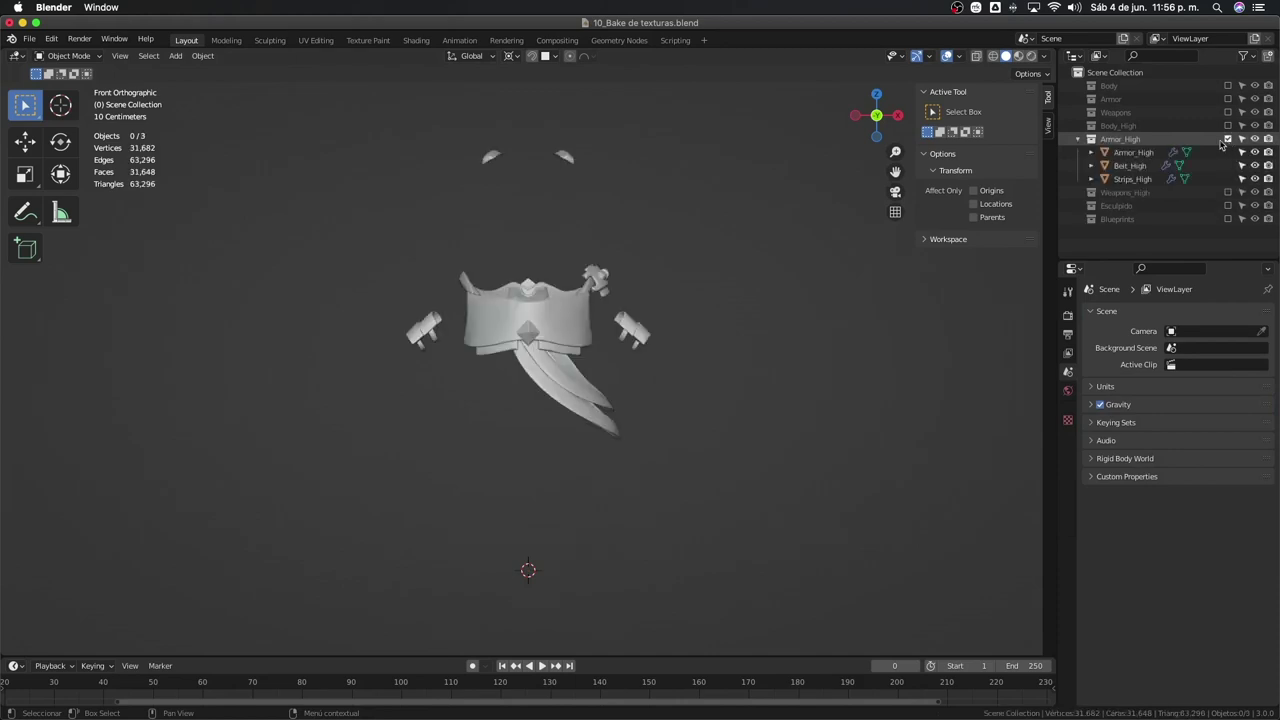
{"action": "left_click", "coordinate": [1228, 140]}
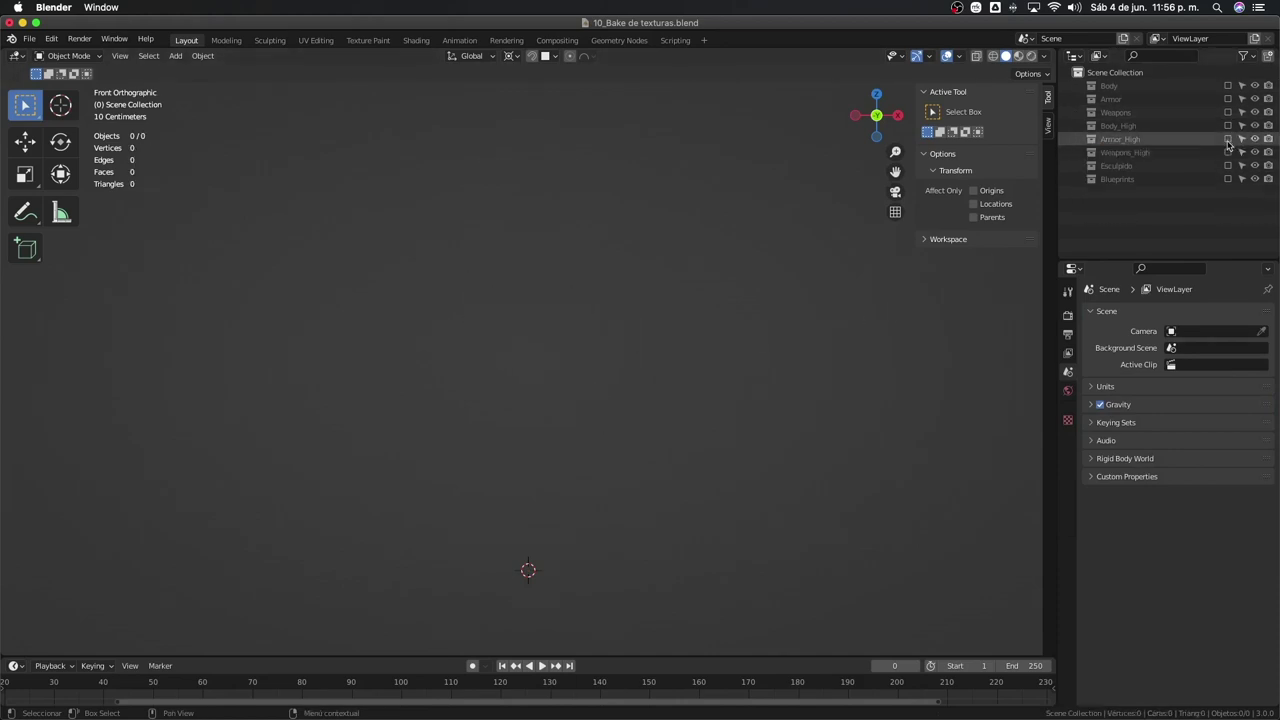
{"action": "left_click", "coordinate": [1228, 152]}
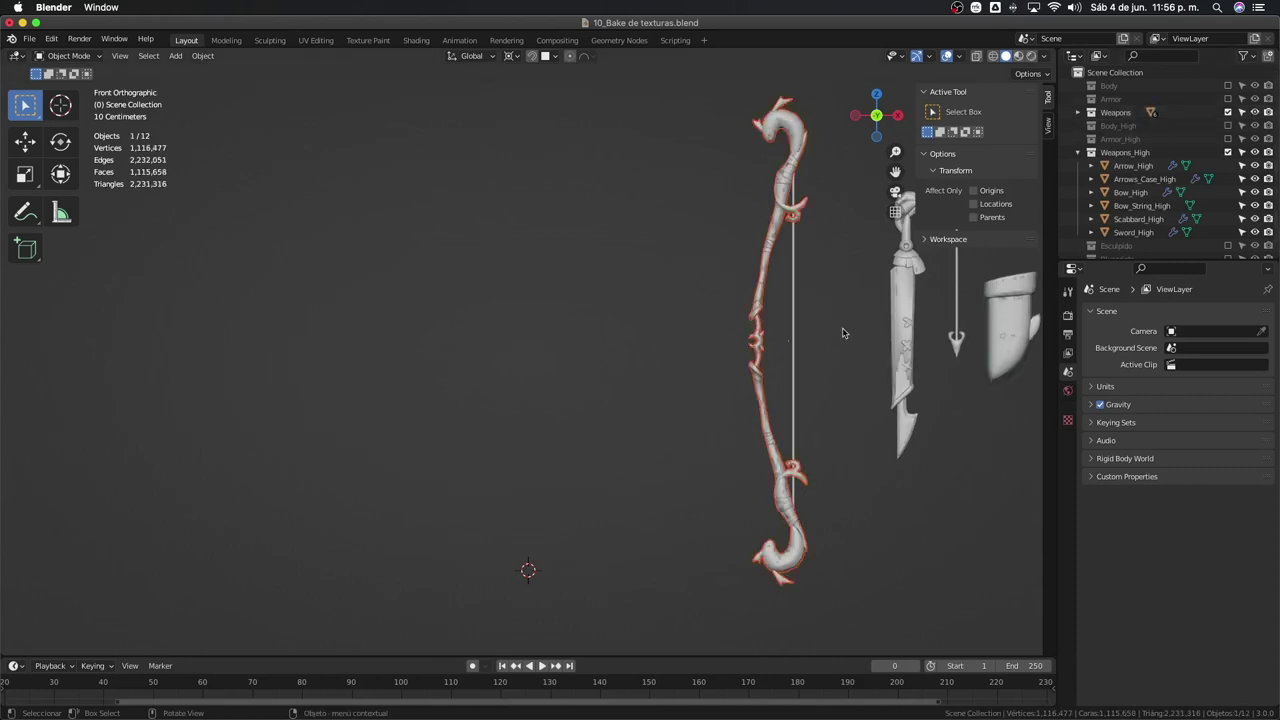
Move the sword to the Scene Collection, exclude Weapons_High and Weapons, and frame it.
{"action": "scroll", "coordinate": [840, 334], "scroll_direction": "down", "scroll_amount": 1}
{"action": "scroll", "coordinate": [751, 346], "scroll_direction": "down", "scroll_amount": 1}
{"action": "left_click_drag", "start_coordinate": [789, 222], "coordinate": [828, 255]}
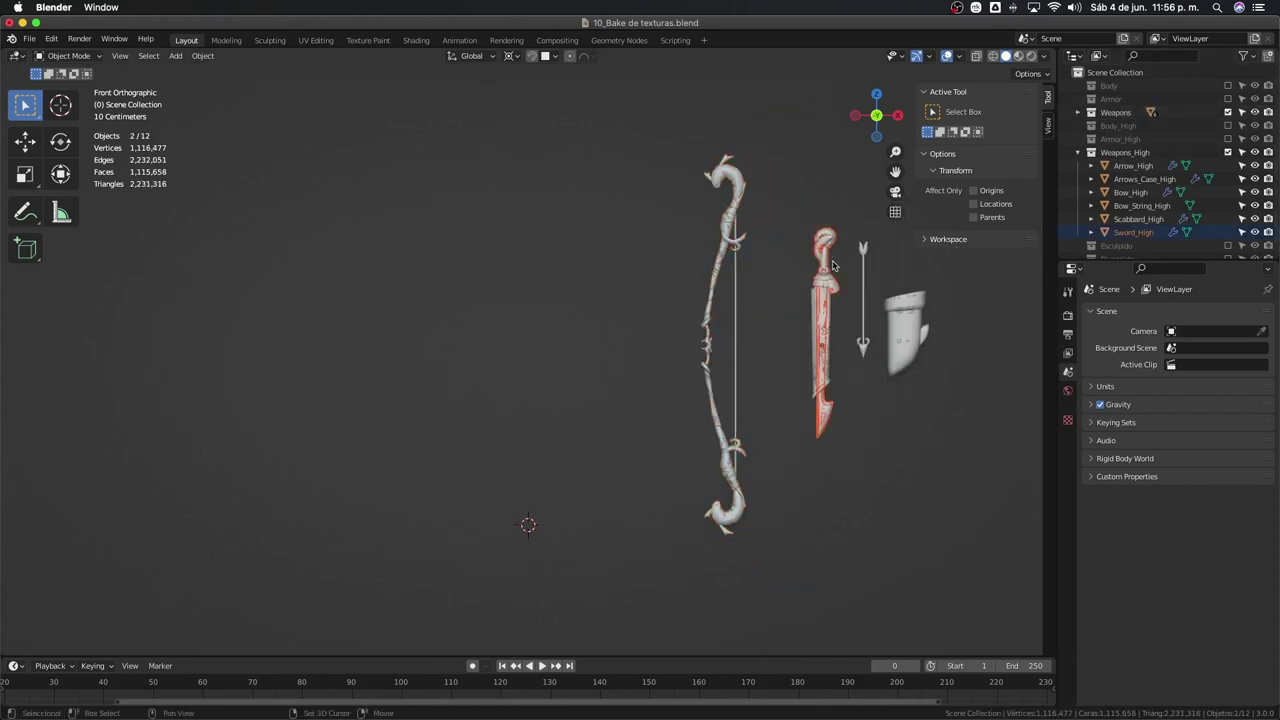
{"action": "middle_click_drag", "start_coordinate": [829, 266], "coordinate": [667, 275], "text": "shift"}
{"action": "key", "text": "m"}
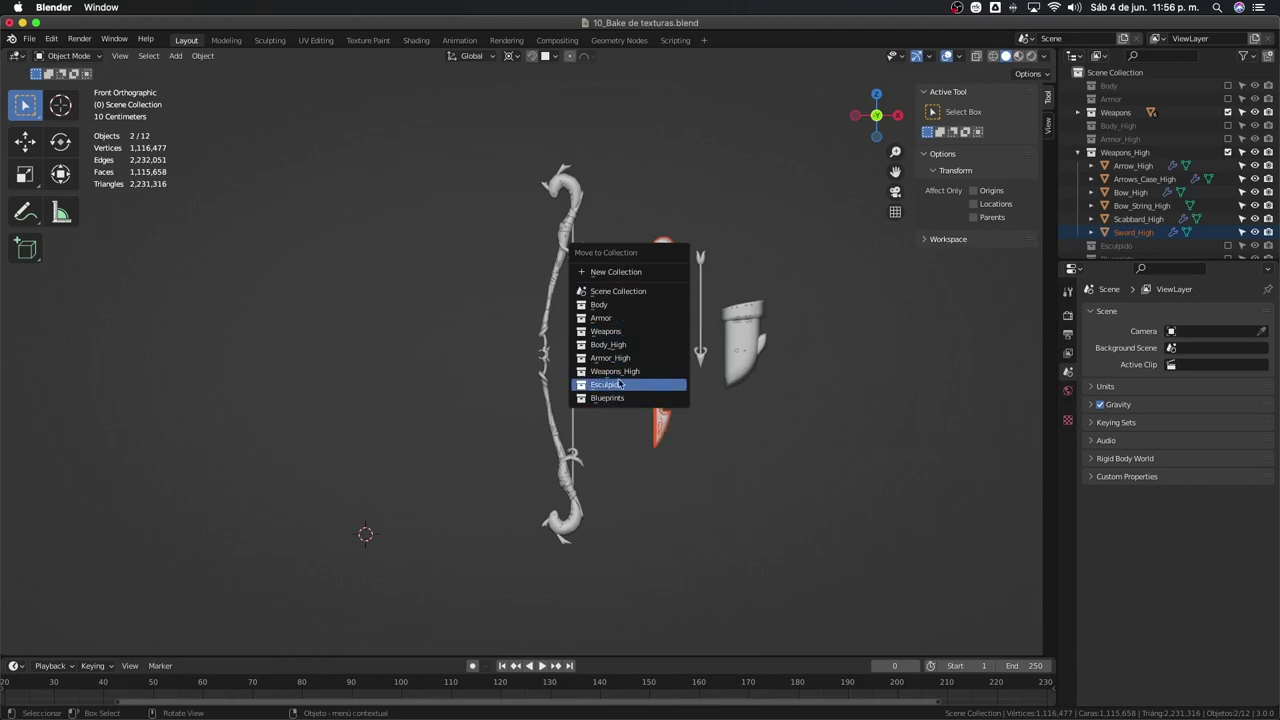
{"action": "left_click", "coordinate": [621, 291]}
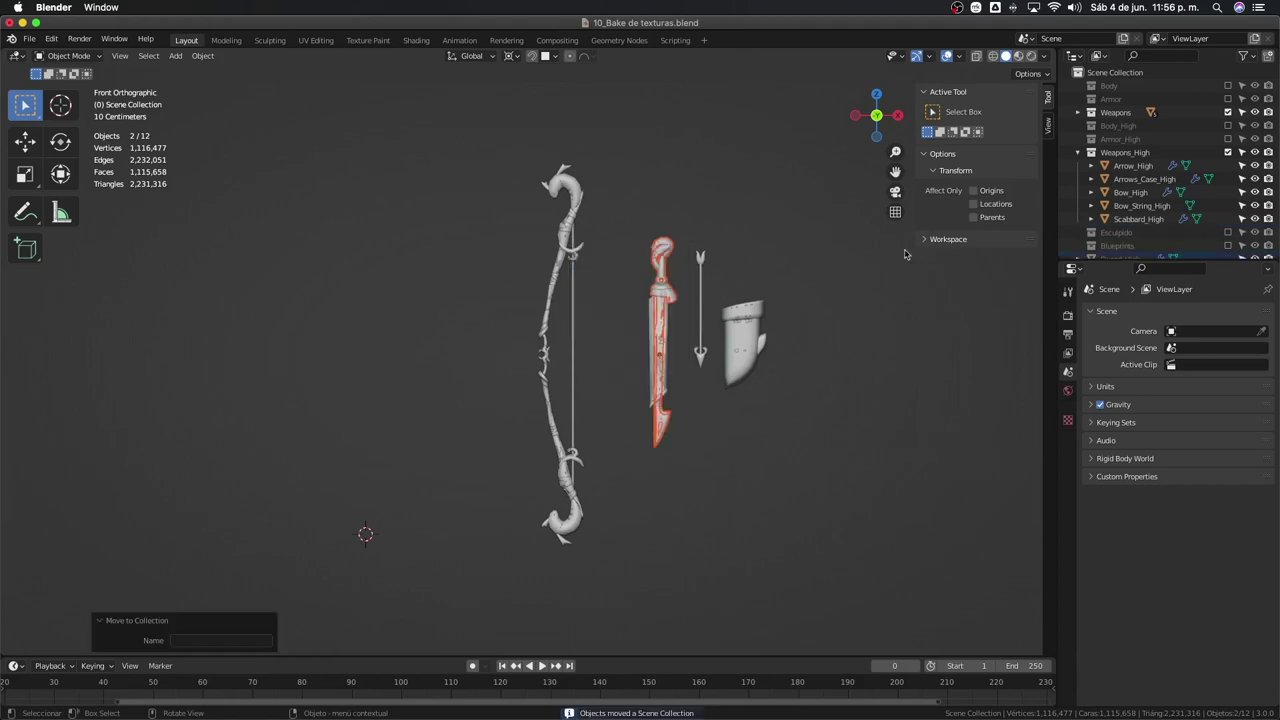
{"action": "left_click", "coordinate": [1228, 152]}
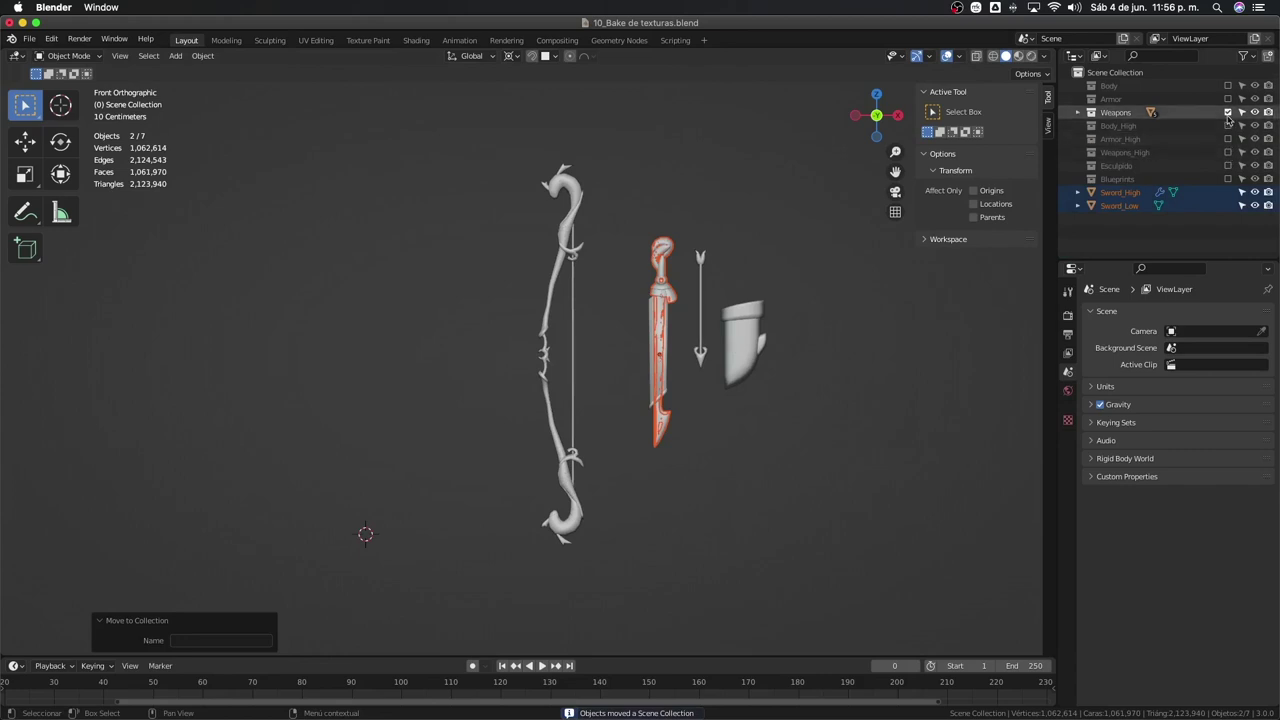
{"action": "left_click", "coordinate": [1228, 112]}
{"action": "key", "text": "Home"}
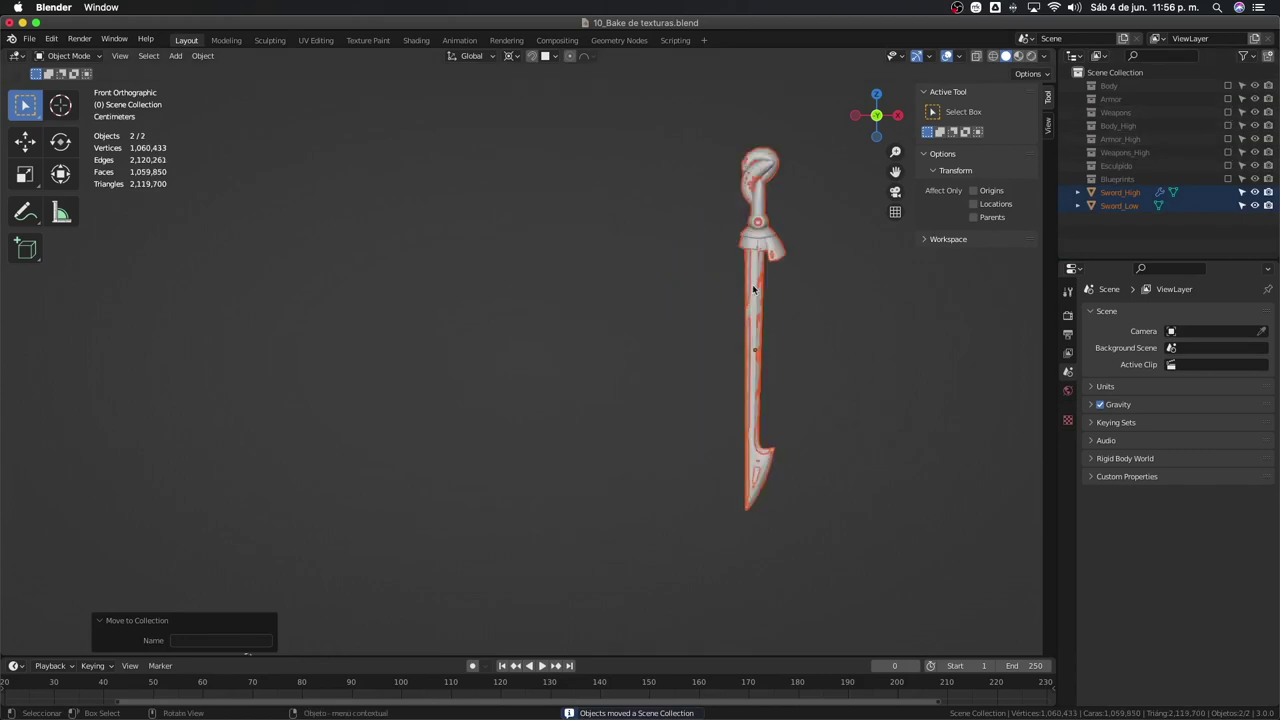
Grab and cancel Sword_Low in Object and Edit Mode to check its position.
{"action": "left_click", "coordinate": [755, 285]}
{"action": "key", "text": "g"}
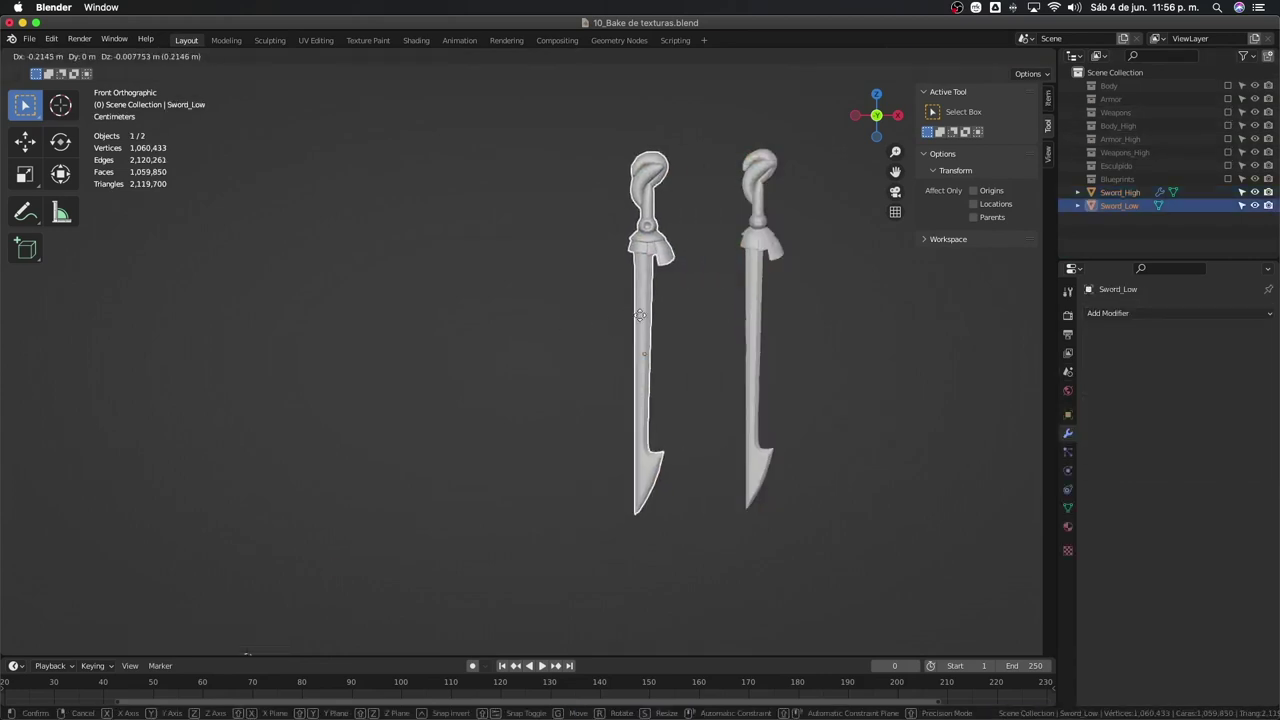
{"action": "key", "text": "Escape"}
{"action": "key", "text": "Tab"}
{"action": "key", "text": "g"}
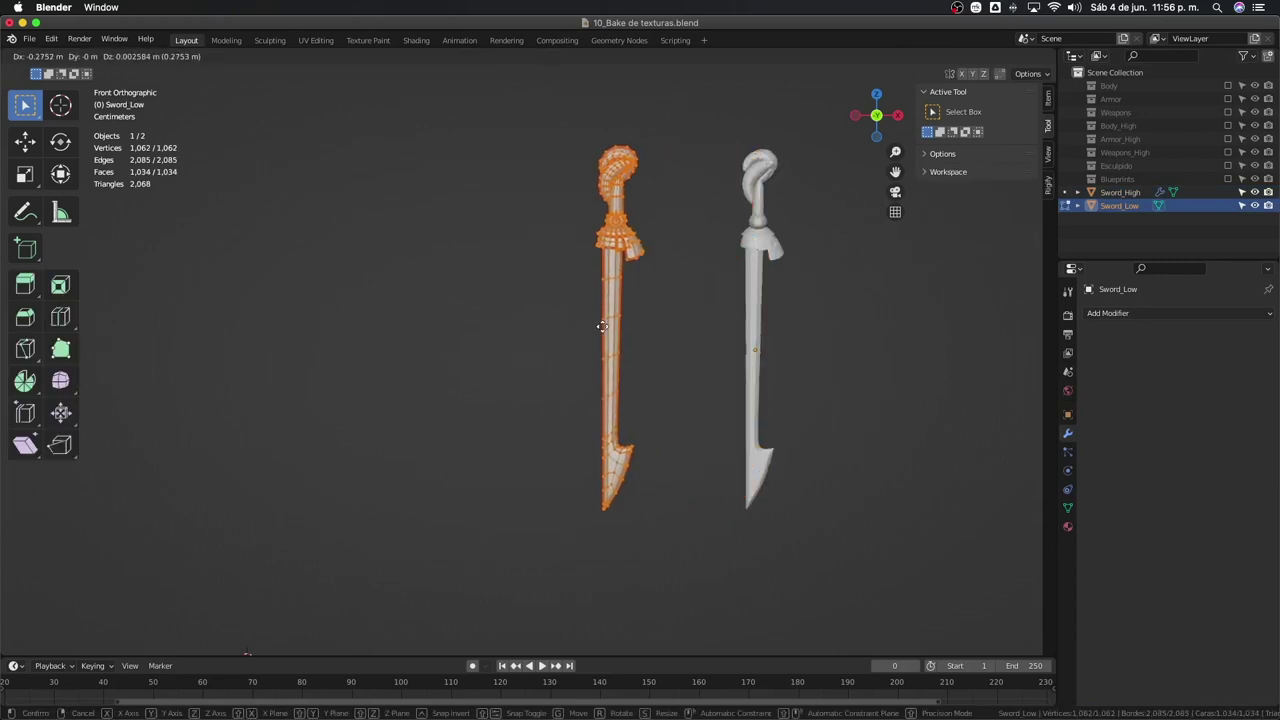
{"action": "key", "text": "Escape"}
{"action": "key", "text": "Tab"}
Toggle Edit Mode on the sculpted Sword_High to compare it with the low sword.
{"action": "left_click", "coordinate": [762, 225]}
{"action": "scroll", "coordinate": [771, 241], "scroll_direction": "up", "scroll_amount": 3}
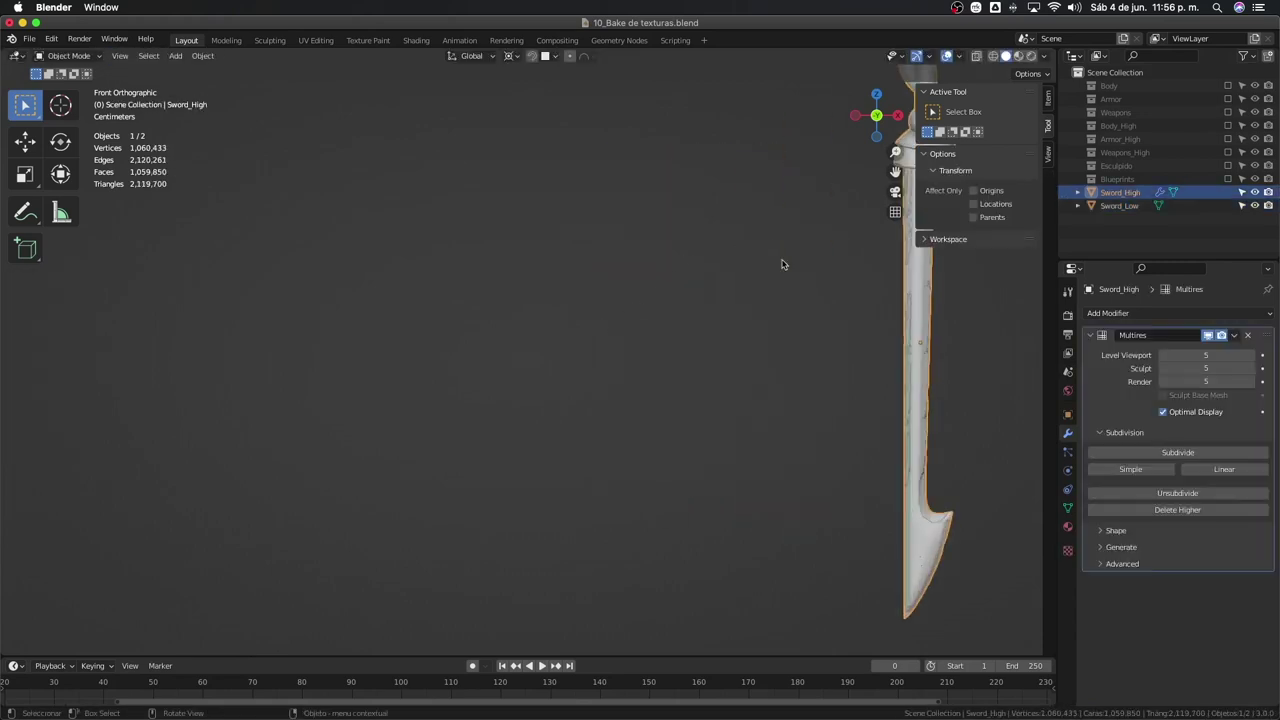
{"action": "key", "text": "Tab"}
{"action": "middle_click_drag", "start_coordinate": [854, 334], "coordinate": [586, 354], "text": "shift"}
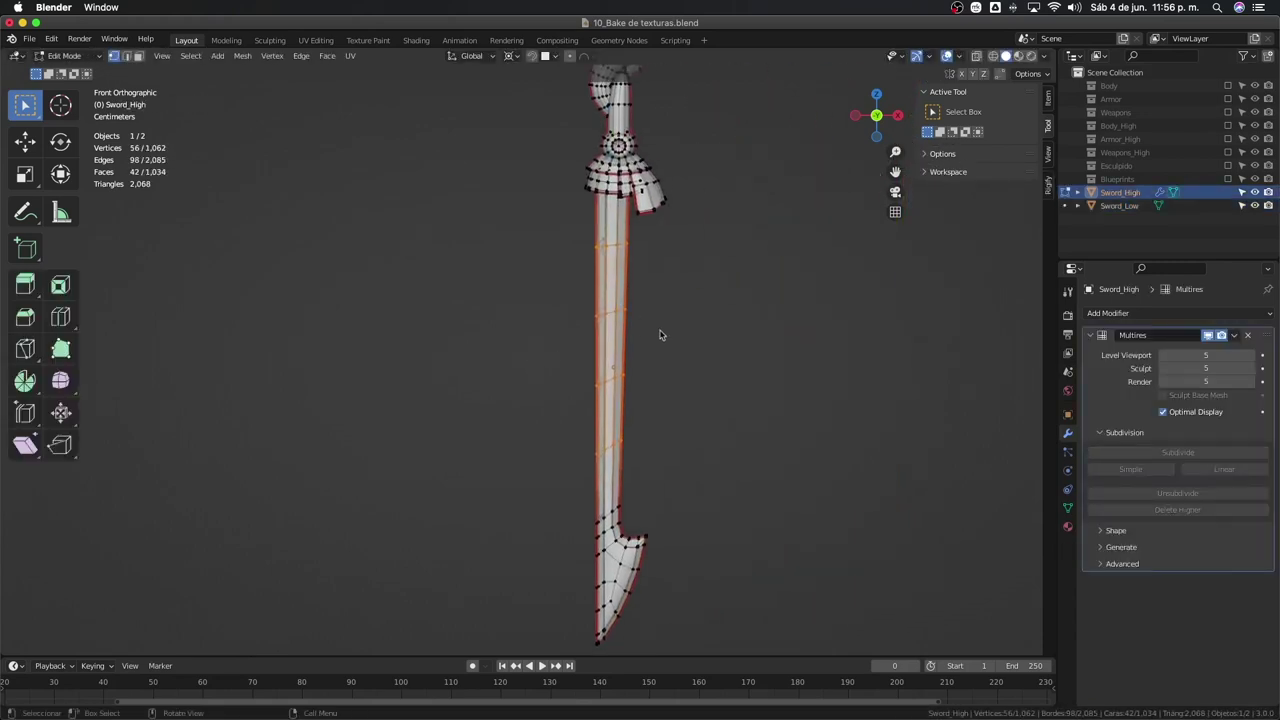
{"action": "key", "text": "Tab"}
{"action": "key", "text": "Tab"}
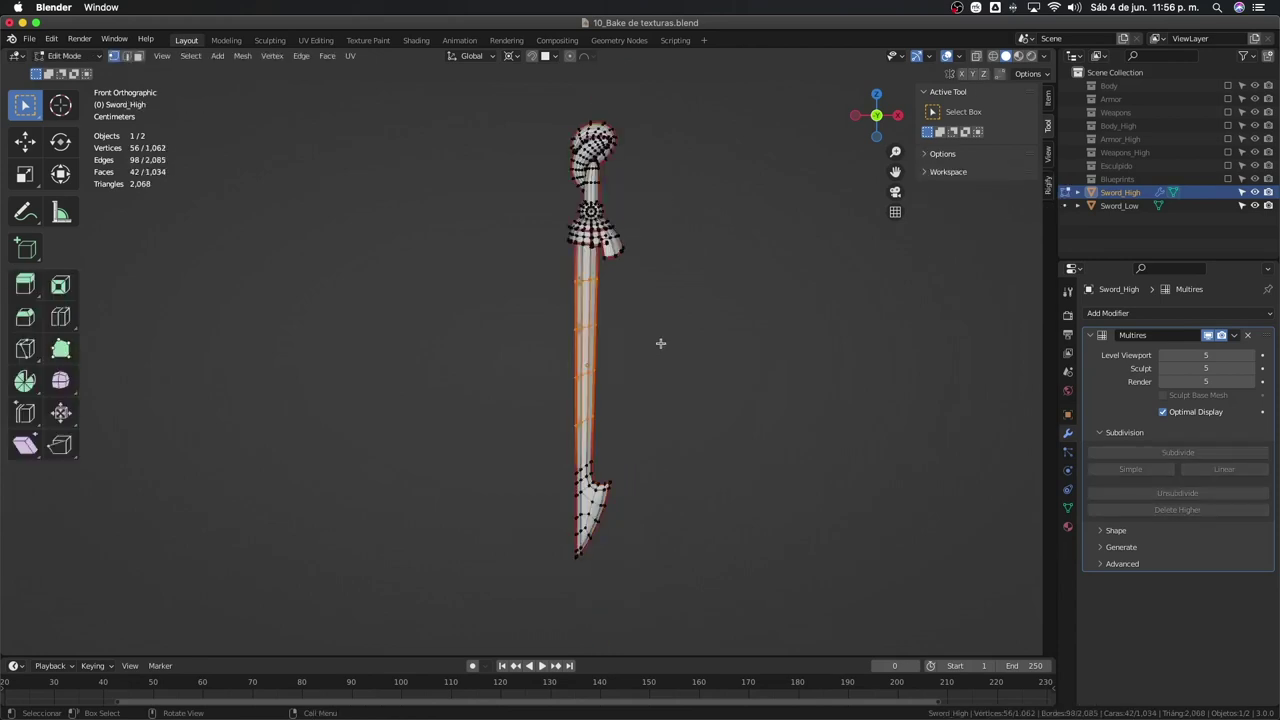
{"action": "key", "text": "Tab"}
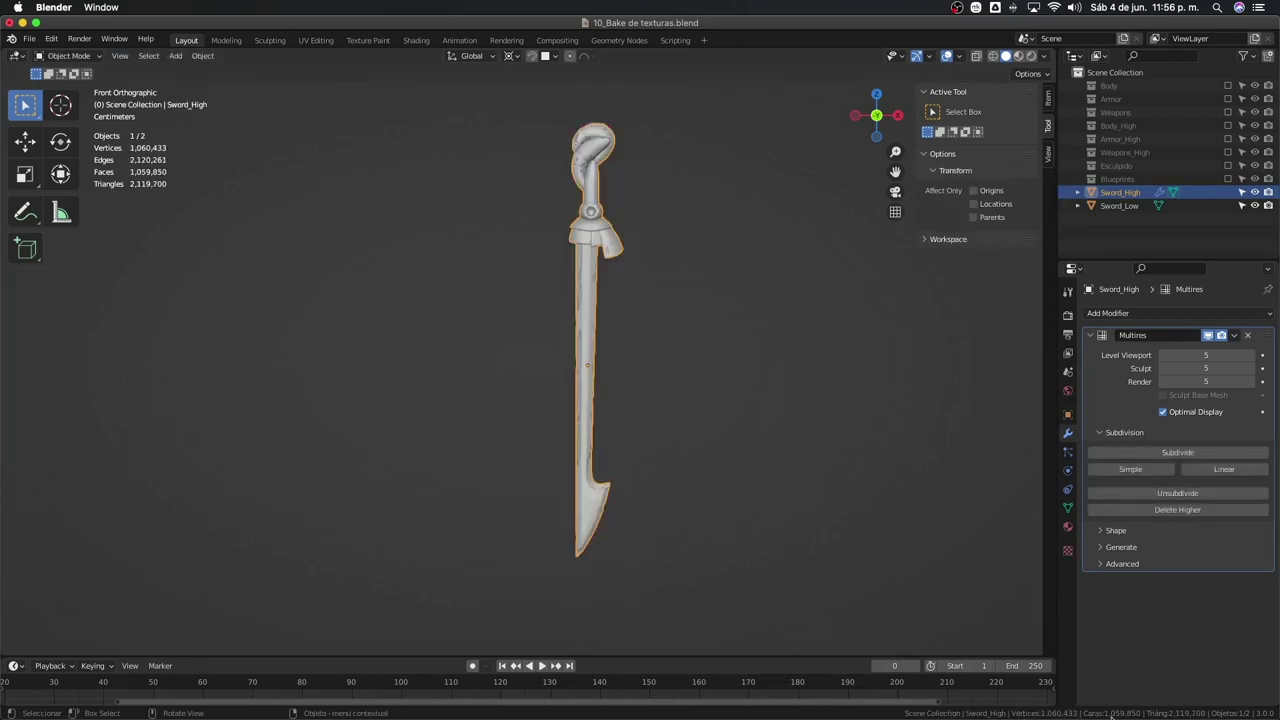
{"action": "scroll", "coordinate": [752, 421], "scroll_direction": "up", "scroll_amount": 1}
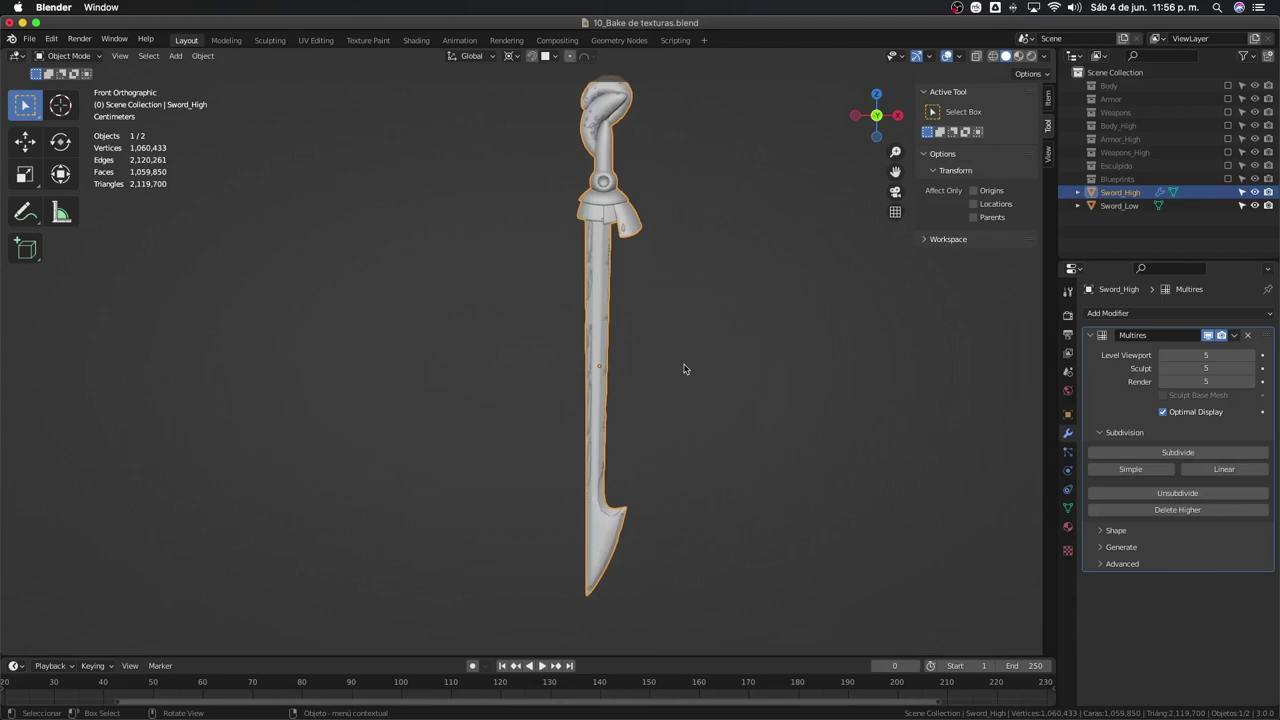
Reselect Sword_Low, orbit to show the full pommel, and open Render Properties.
{"action": "left_click", "coordinate": [684, 369]}
{"action": "middle_click_drag", "start_coordinate": [684, 369], "coordinate": [657, 243]}
{"action": "left_click", "coordinate": [588, 289]}
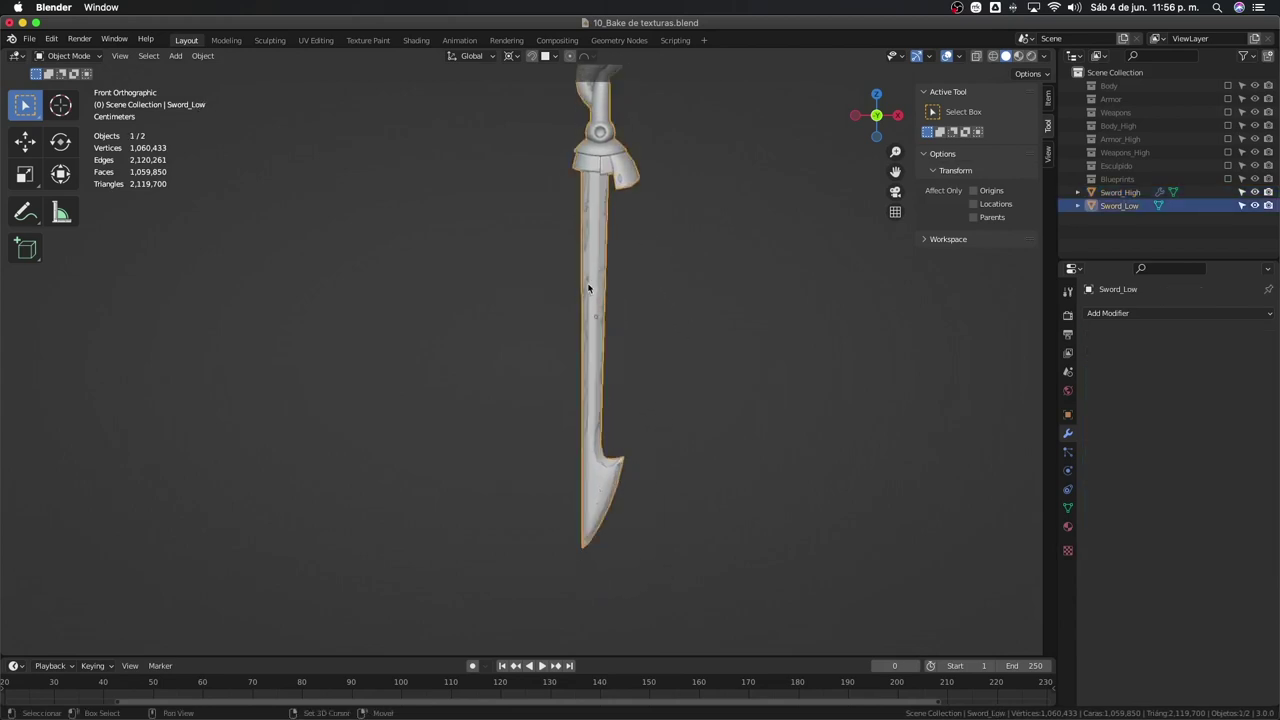
{"action": "middle_click_drag", "start_coordinate": [588, 289], "coordinate": [577, 351], "text": "shift"}
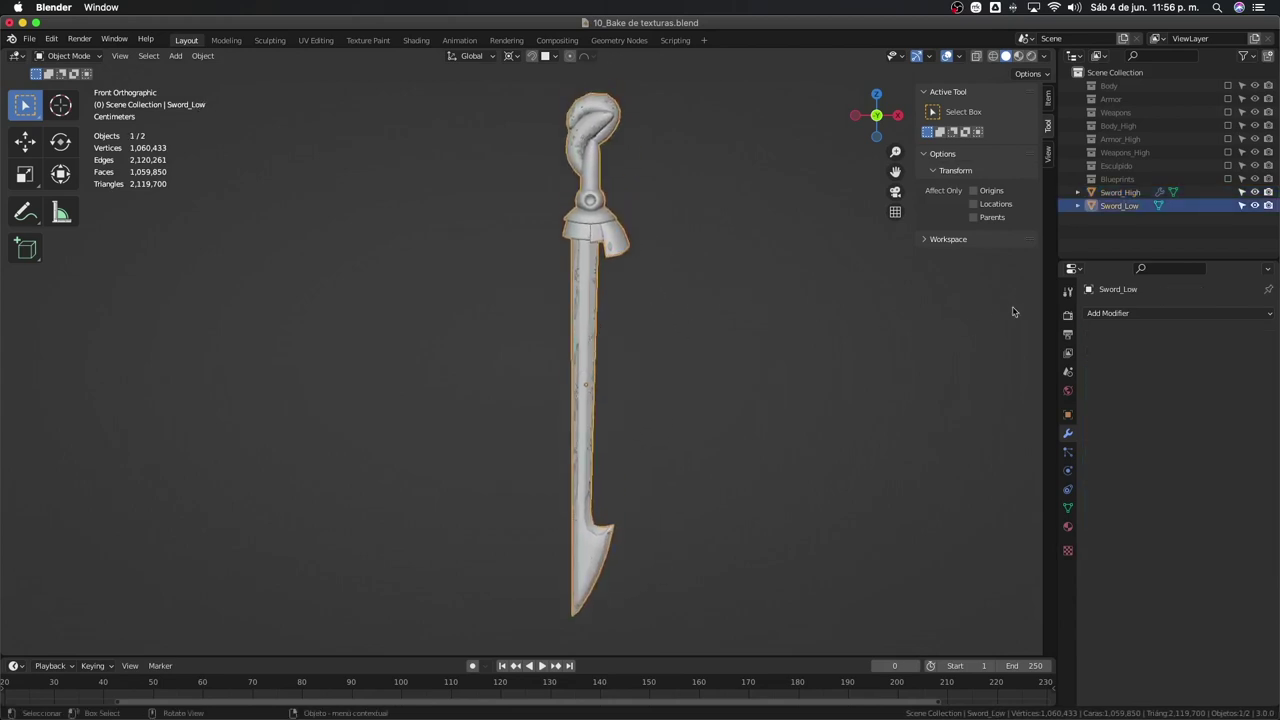
{"action": "left_click", "coordinate": [1067, 315]}
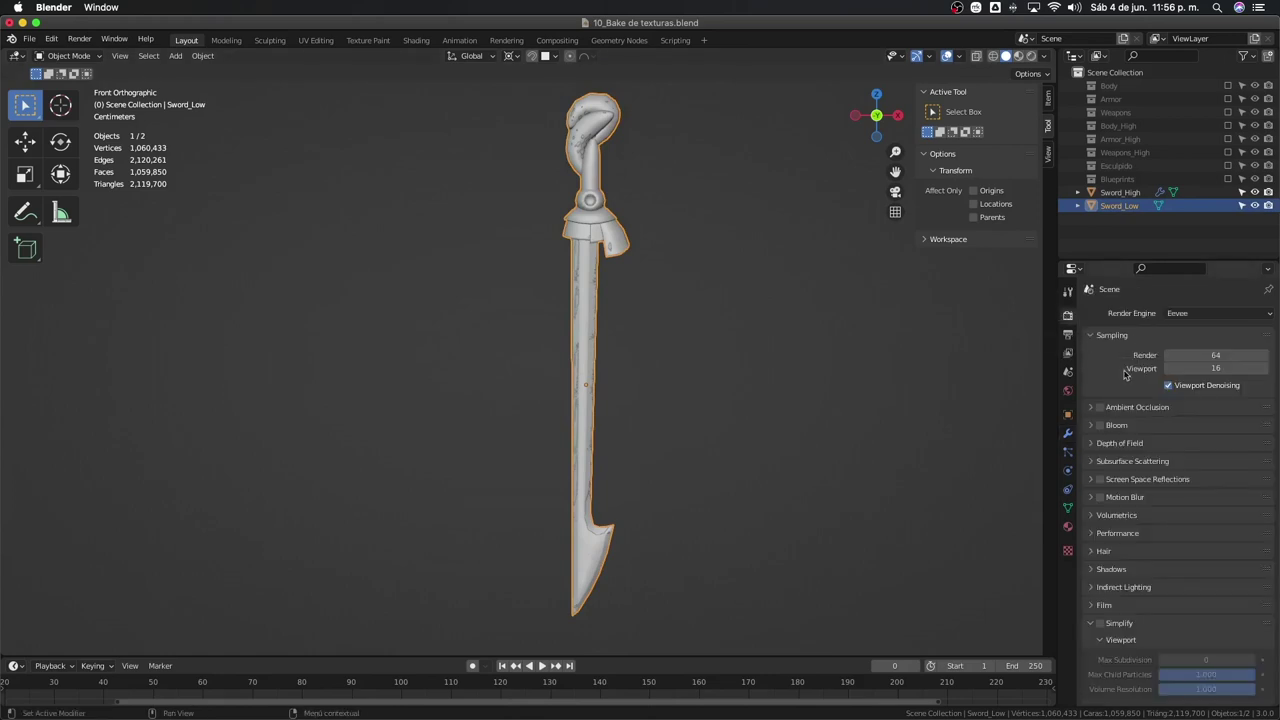
Set the render engine to Cycles and expand its Bake panel.
{"action": "left_click", "coordinate": [1164, 315]}
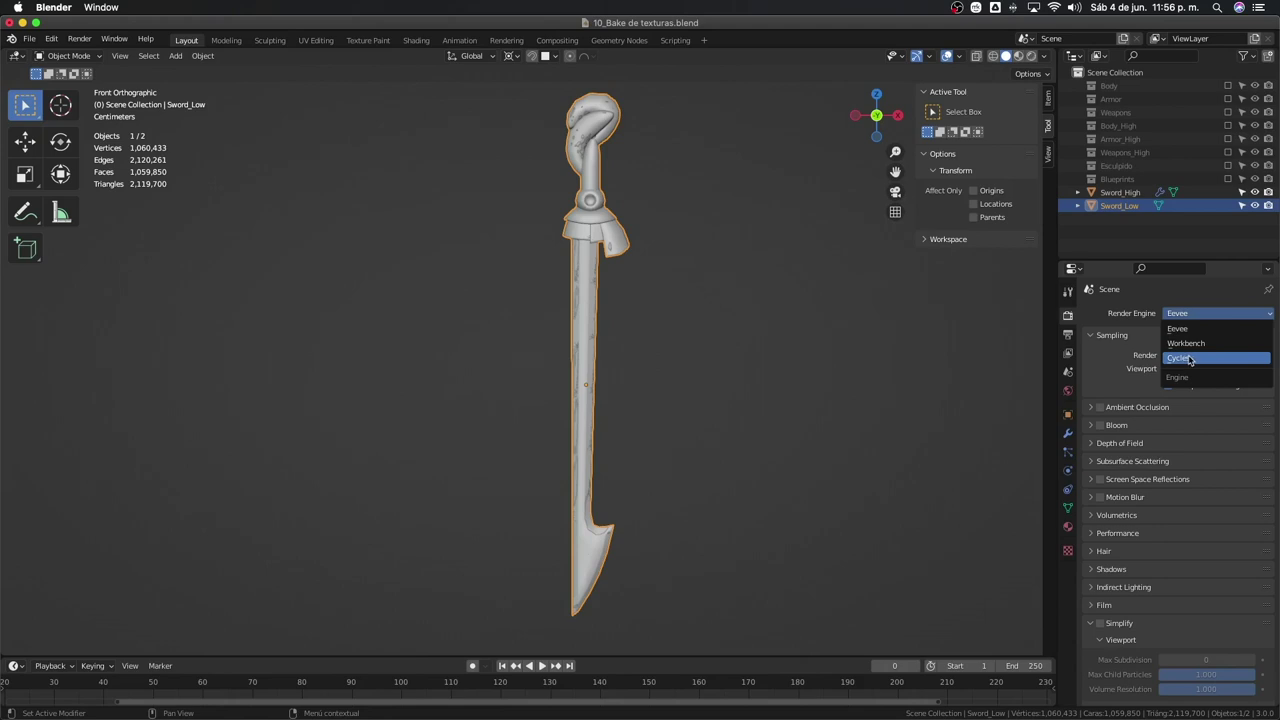
{"action": "left_click", "coordinate": [1189, 358]}
{"action": "scroll", "coordinate": [1180, 420], "scroll_direction": "down", "scroll_amount": 3}
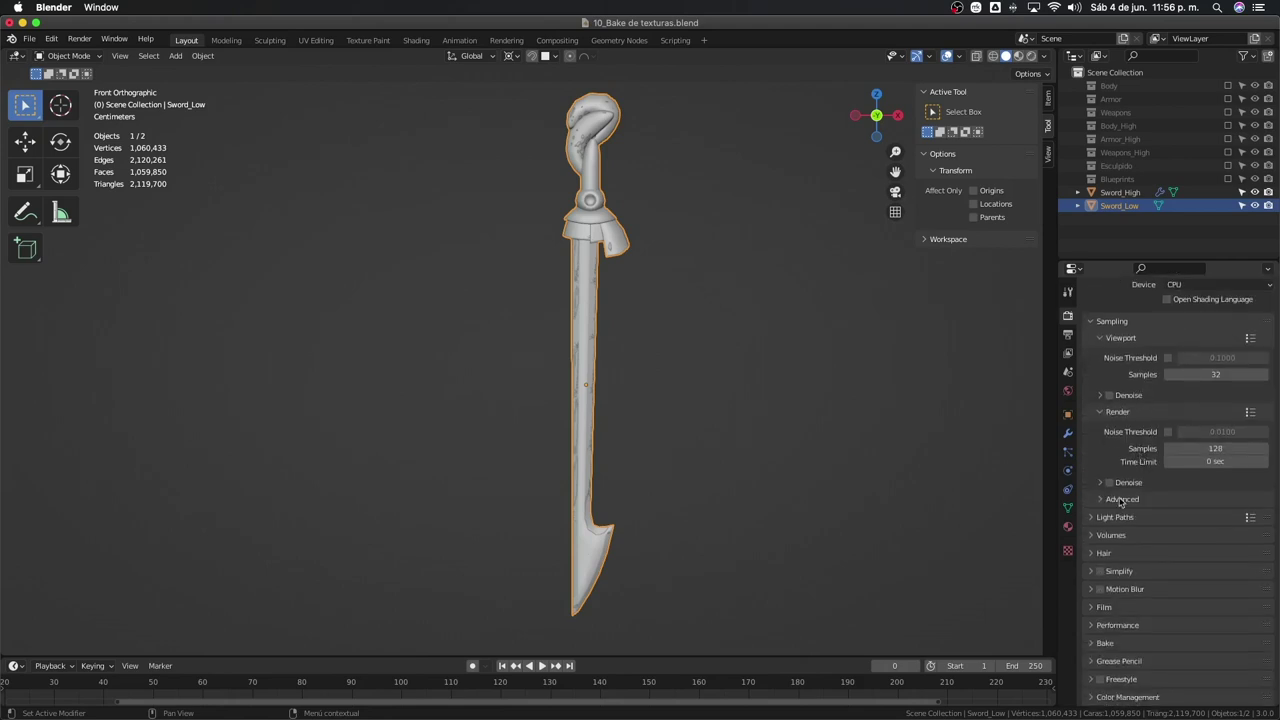
{"action": "left_click", "coordinate": [1091, 643]}
{"action": "scroll", "coordinate": [1100, 600], "scroll_direction": "down", "scroll_amount": 2}
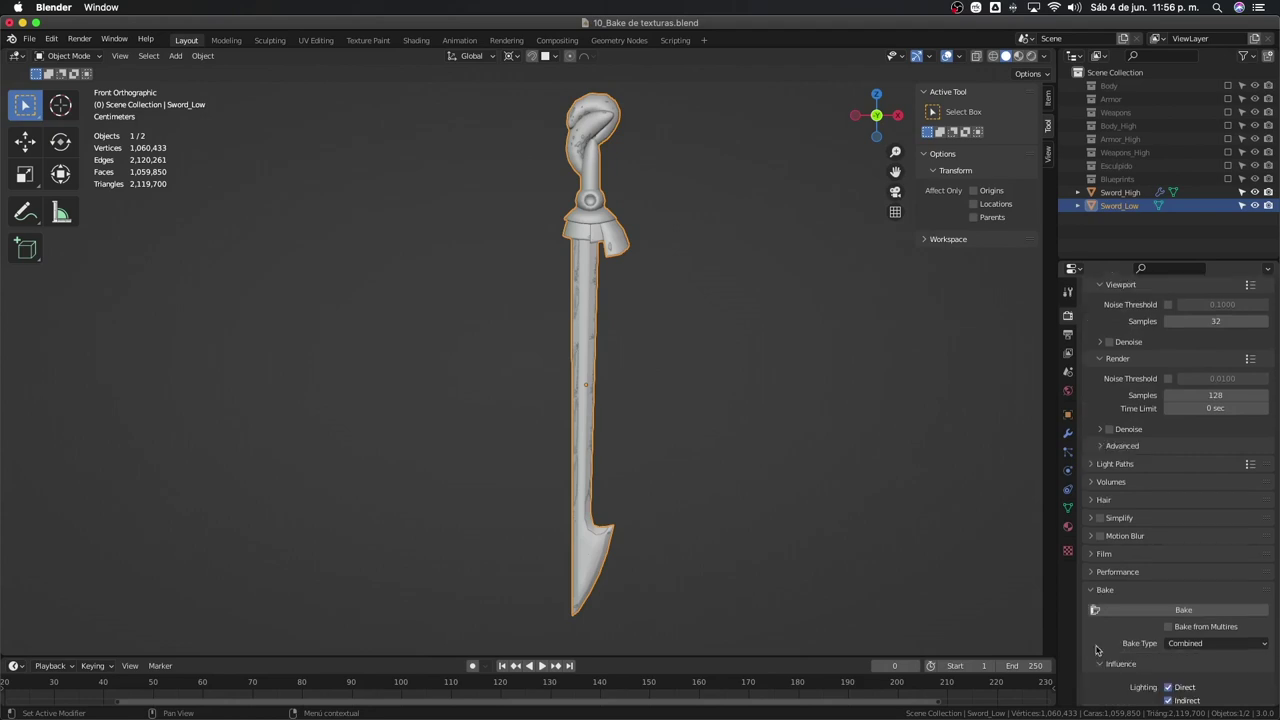
{"action": "scroll", "coordinate": [1100, 600], "scroll_direction": "down", "scroll_amount": 3}
{"action": "scroll", "coordinate": [1100, 600], "scroll_direction": "down", "scroll_amount": 1}
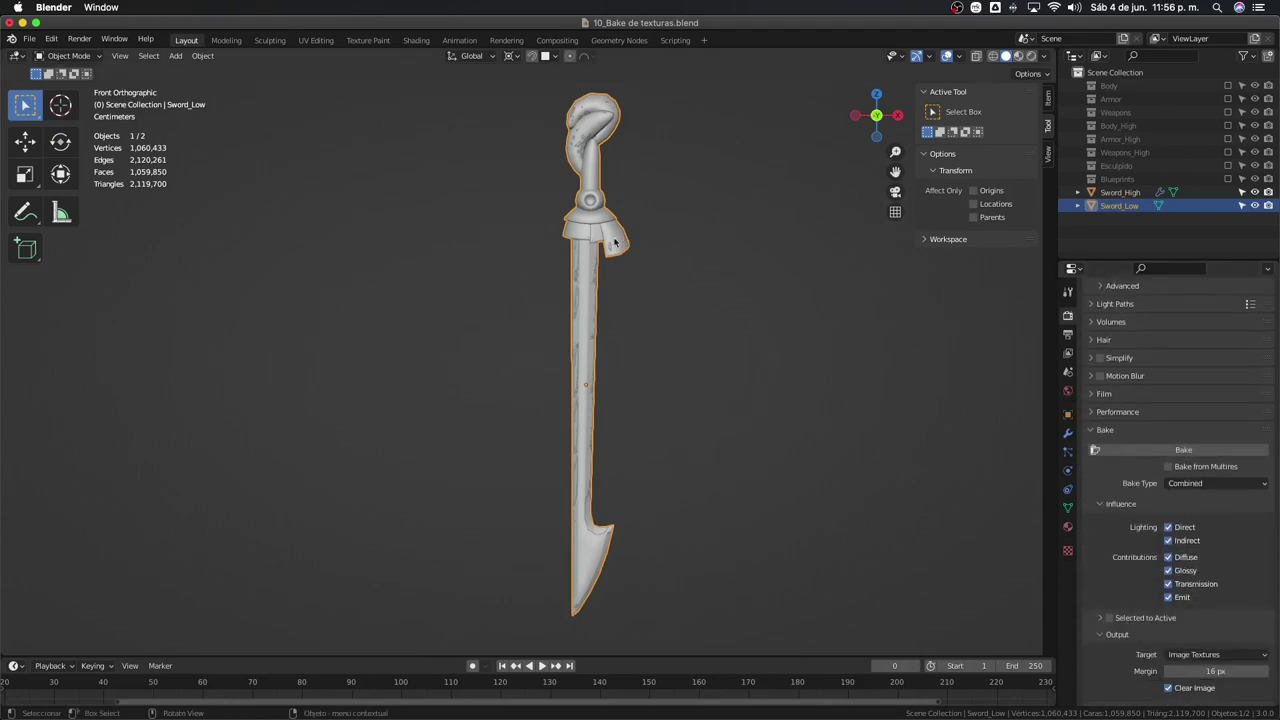
Move Sword_Low exactly 1 m along X, replacing an undone freehand move.
{"action": "key", "text": "g"}
{"action": "key", "text": "x"}
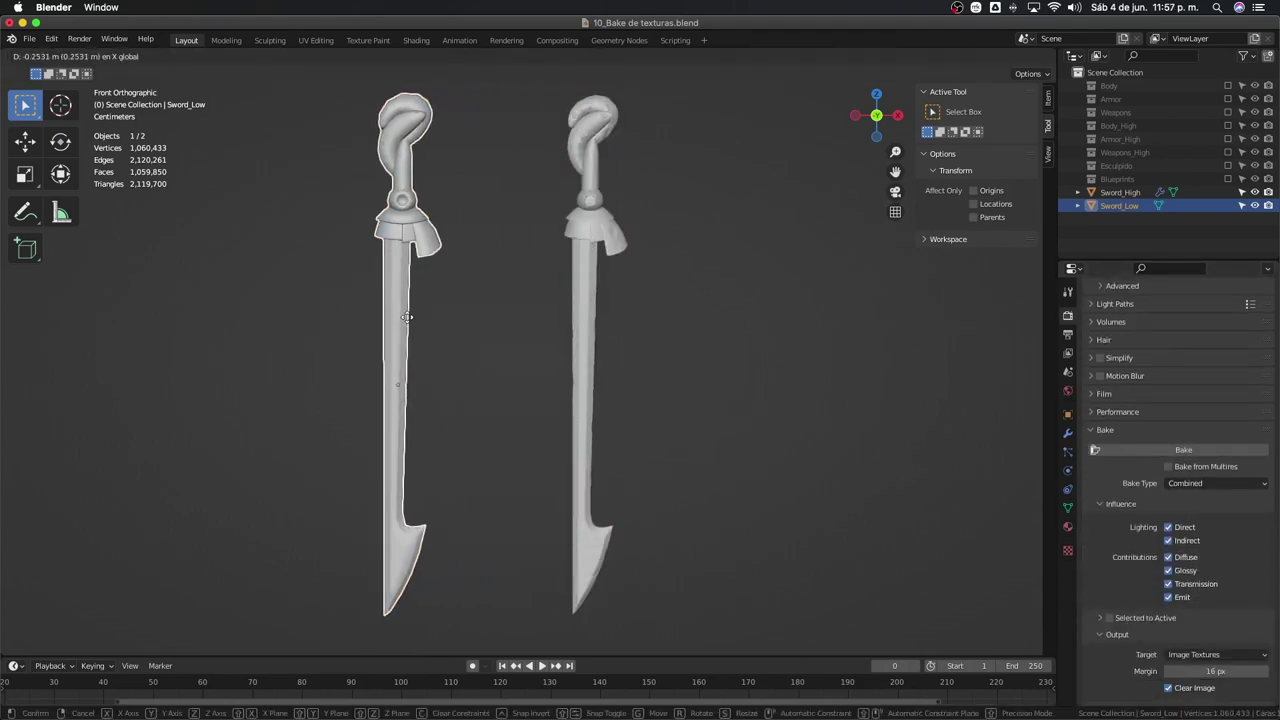
{"action": "left_click", "coordinate": [407, 317]}
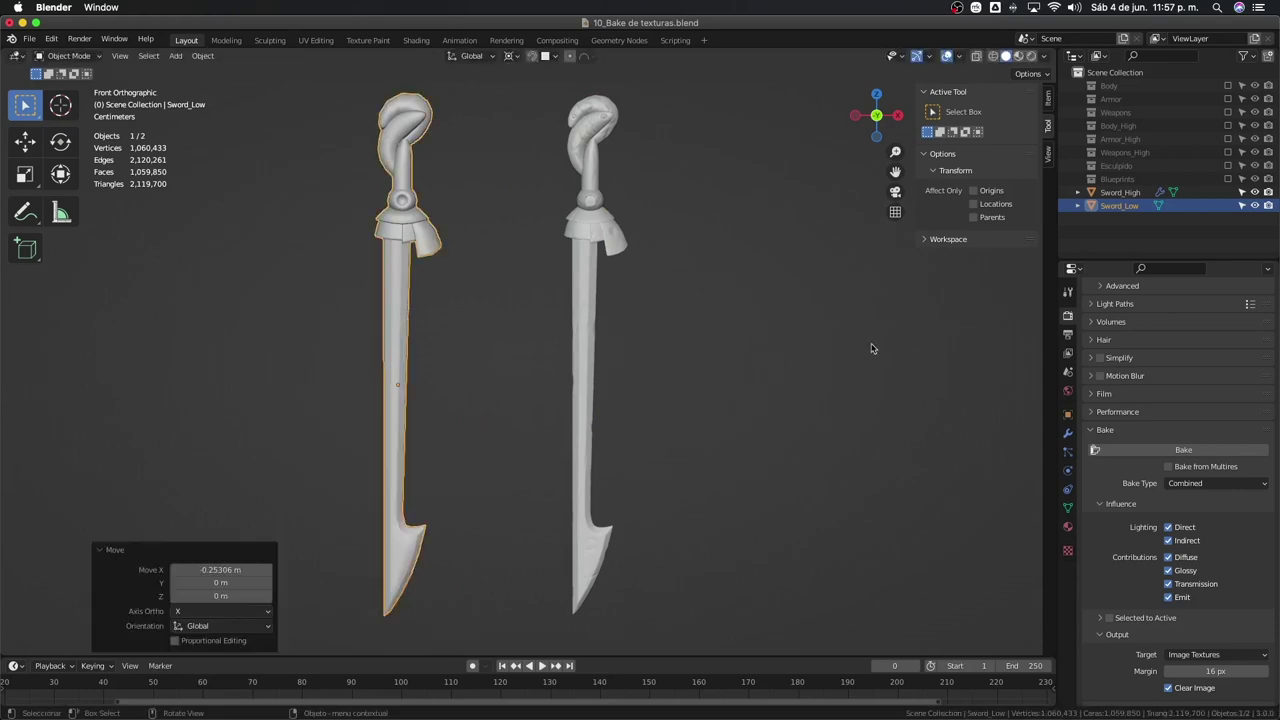
{"action": "key", "text": "ctrl+z"}
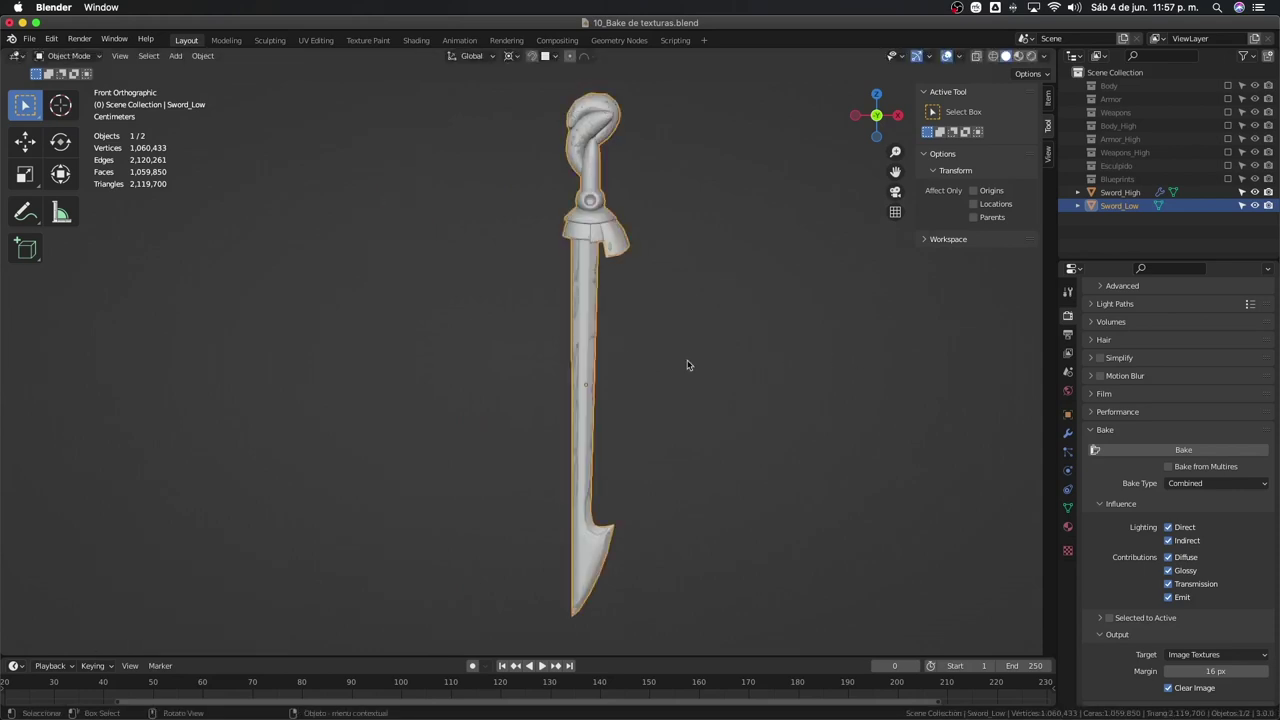
{"action": "type", "text": "gx"}
{"action": "type", "text": "1"}
{"action": "key", "text": "Return"}
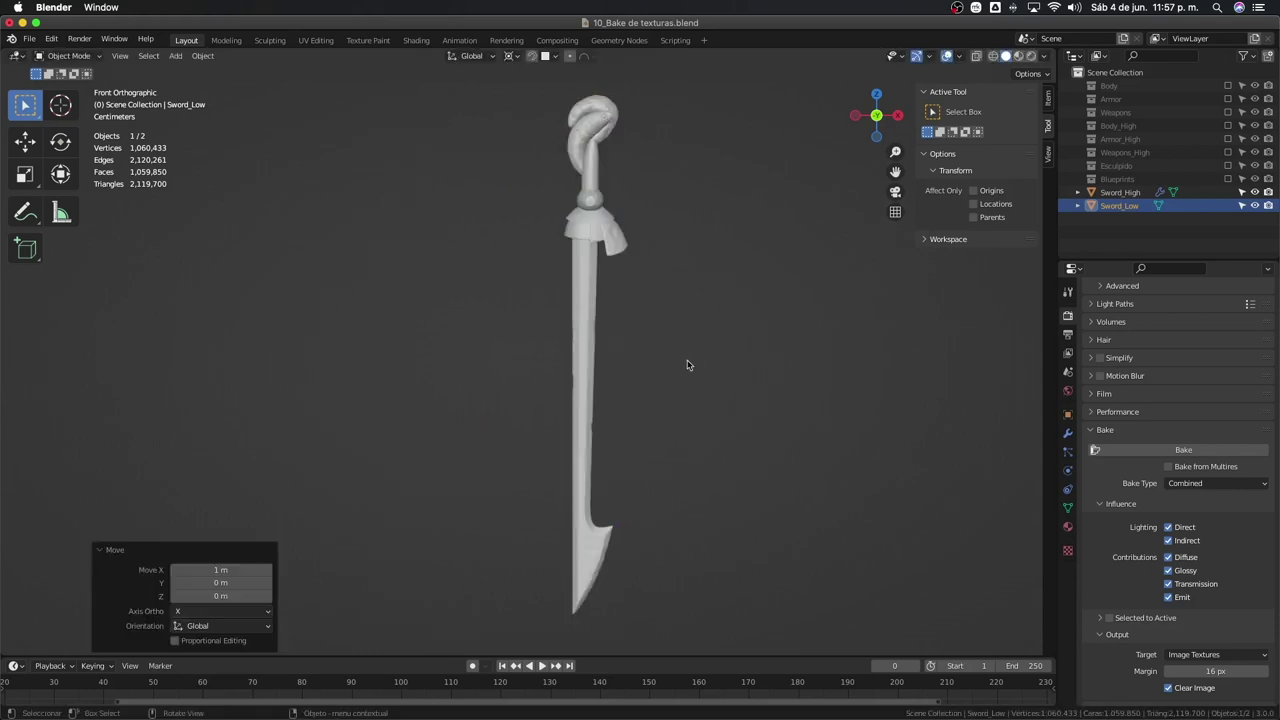
Frame Sword_Low and zoom out until both swords appear side by side.
{"action": "key", "text": "KP_Decimal"}
{"action": "scroll", "coordinate": [446, 334], "scroll_direction": "down", "scroll_amount": 5}
{"action": "scroll", "coordinate": [446, 334], "scroll_direction": "up", "scroll_amount": 2}
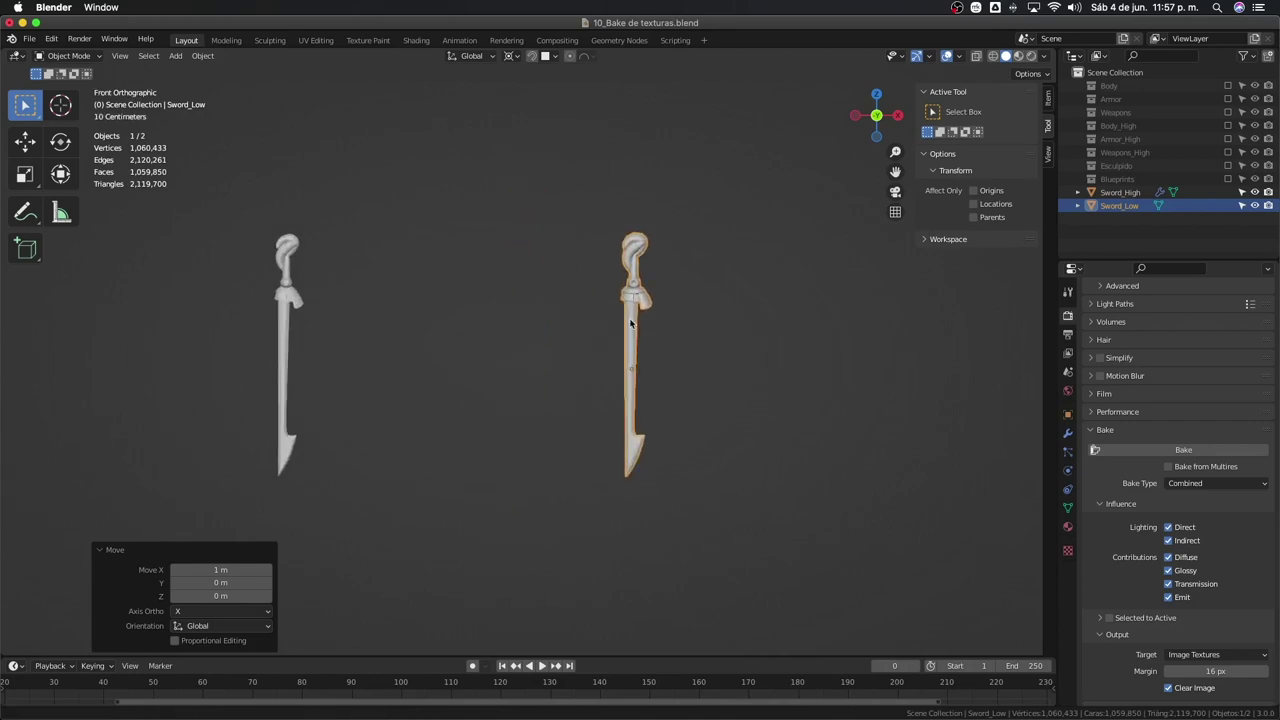
{"action": "scroll", "coordinate": [680, 240], "scroll_direction": "up", "scroll_amount": 1}
{"action": "scroll", "coordinate": [601, 359], "scroll_direction": "up", "scroll_amount": 1}
{"action": "scroll", "coordinate": [709, 464], "scroll_direction": "up", "scroll_amount": 1}
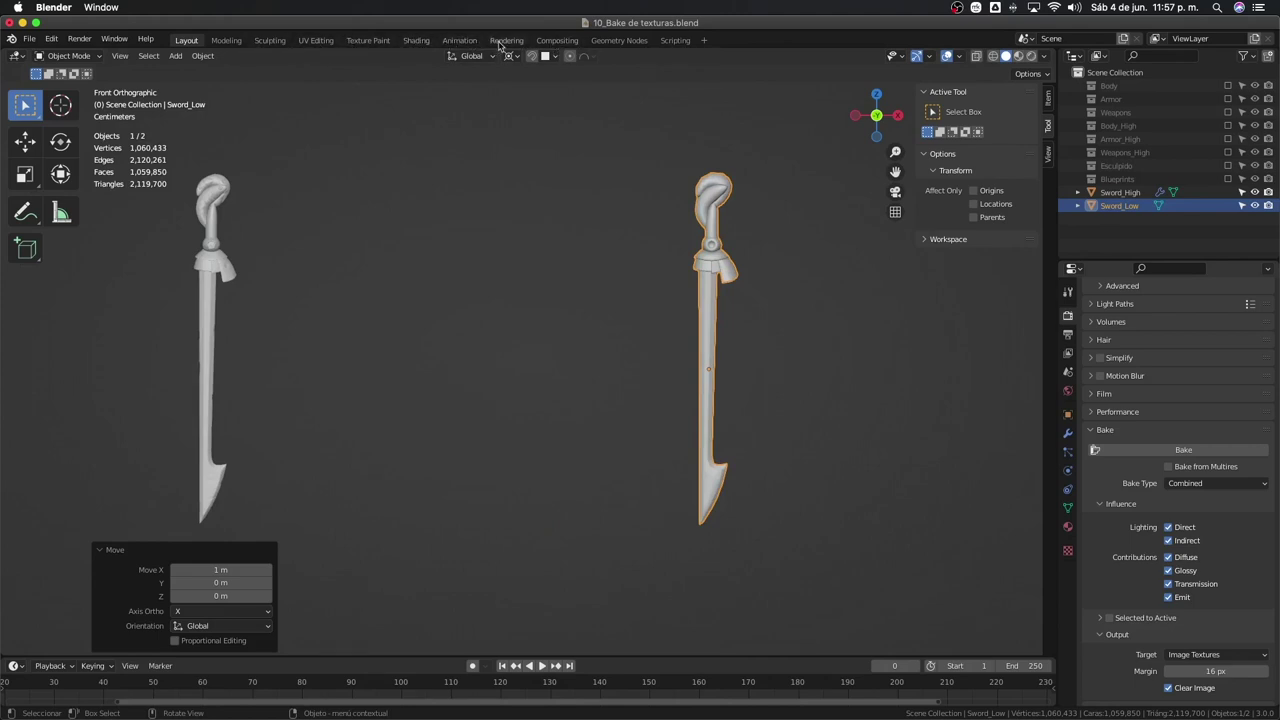
In the Shading workspace, replace the low sword's Uv_Test material with a new material.
{"action": "left_click", "coordinate": [508, 40]}
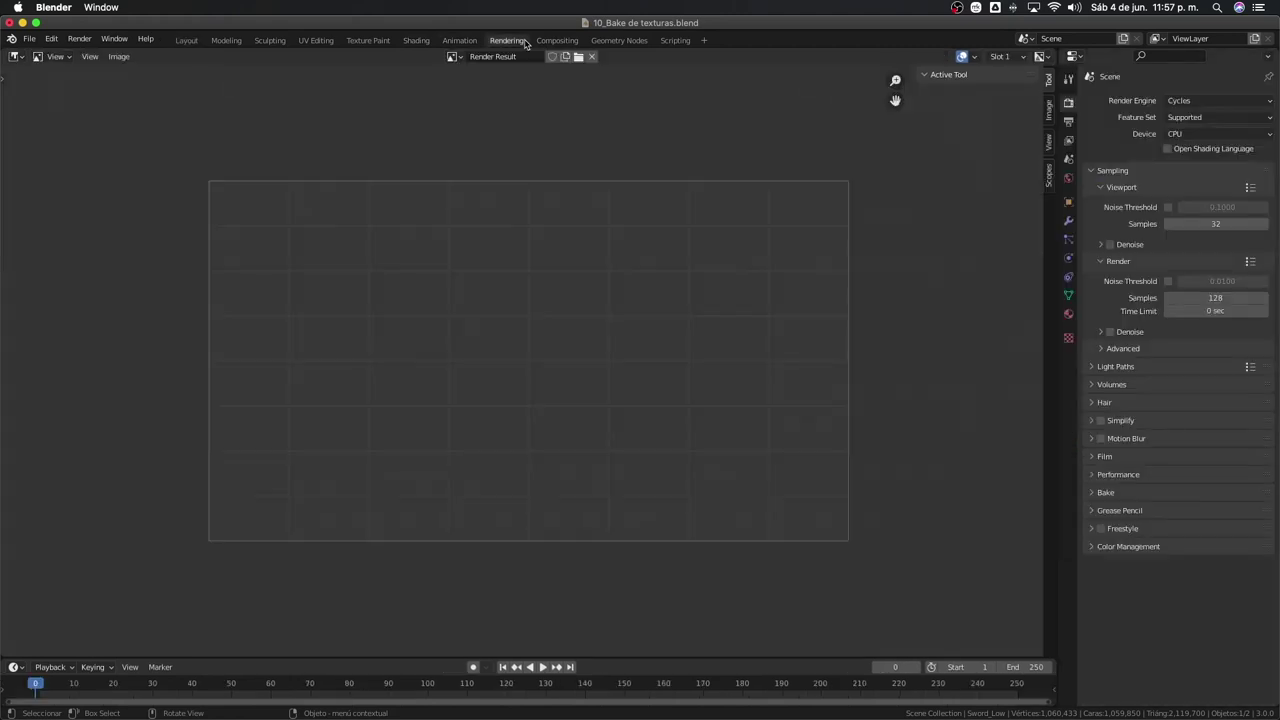
{"action": "left_click", "coordinate": [424, 40]}
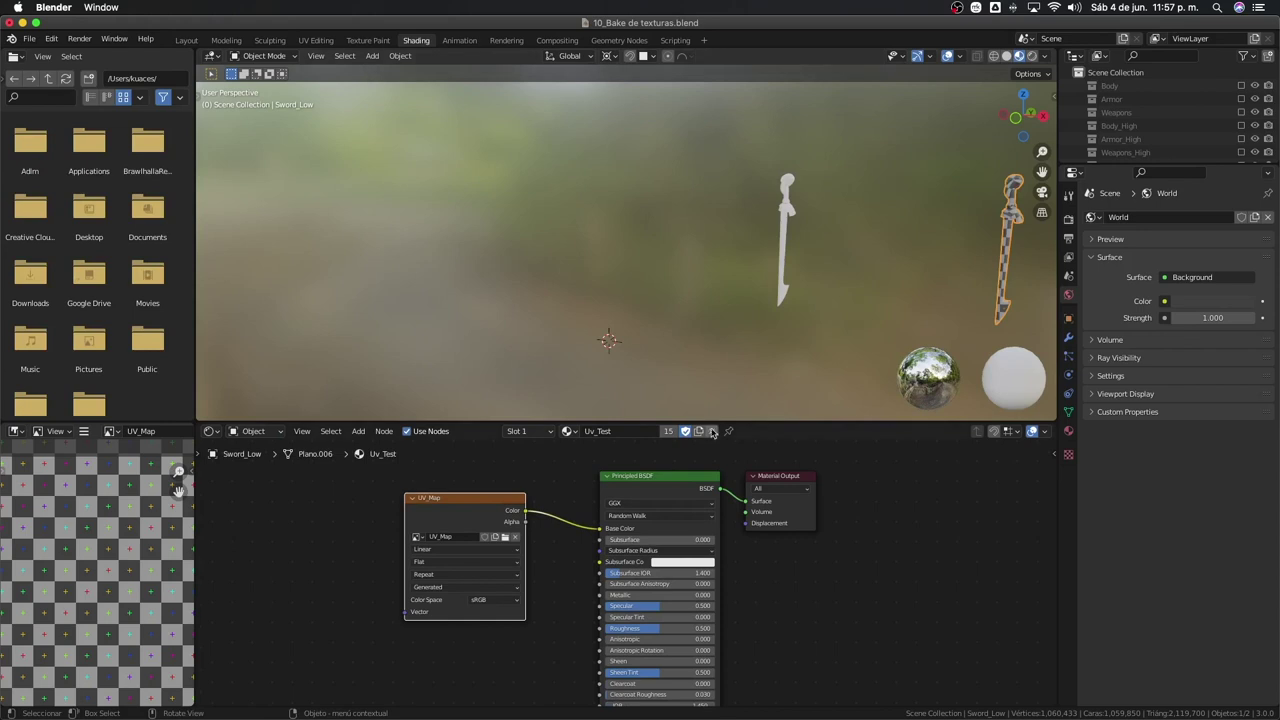
{"action": "left_click", "coordinate": [711, 431]}
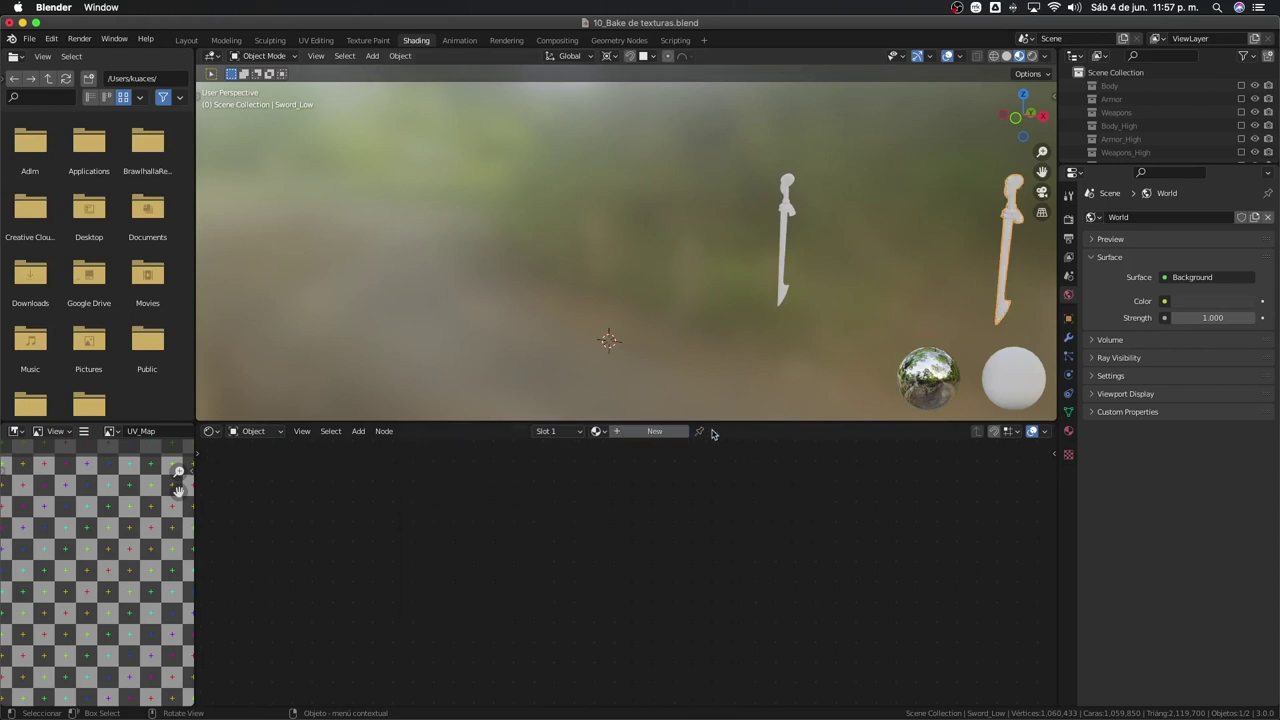
{"action": "left_click", "coordinate": [646, 434]}
Add an Image Texture feeding Base Color with a new transparent image named Bake_T.
{"action": "key", "text": "shift+a"}
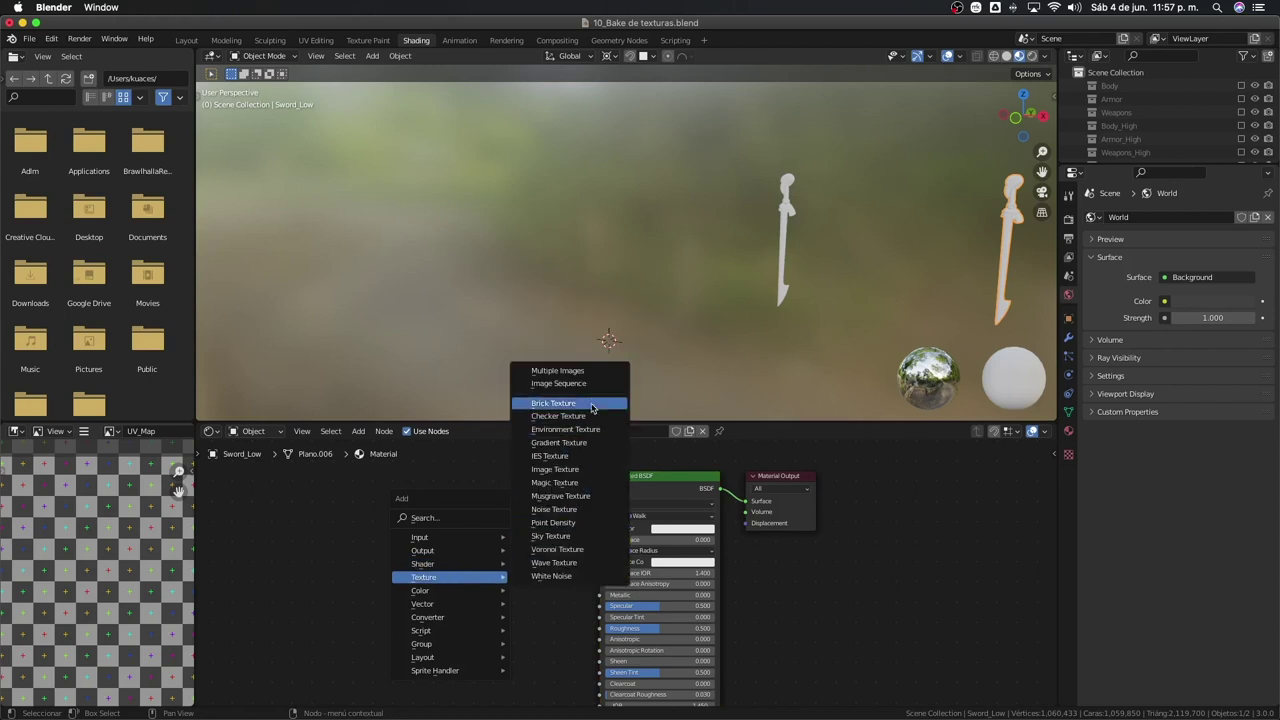
{"action": "left_click", "coordinate": [554, 469]}
{"action": "left_click", "coordinate": [425, 490]}
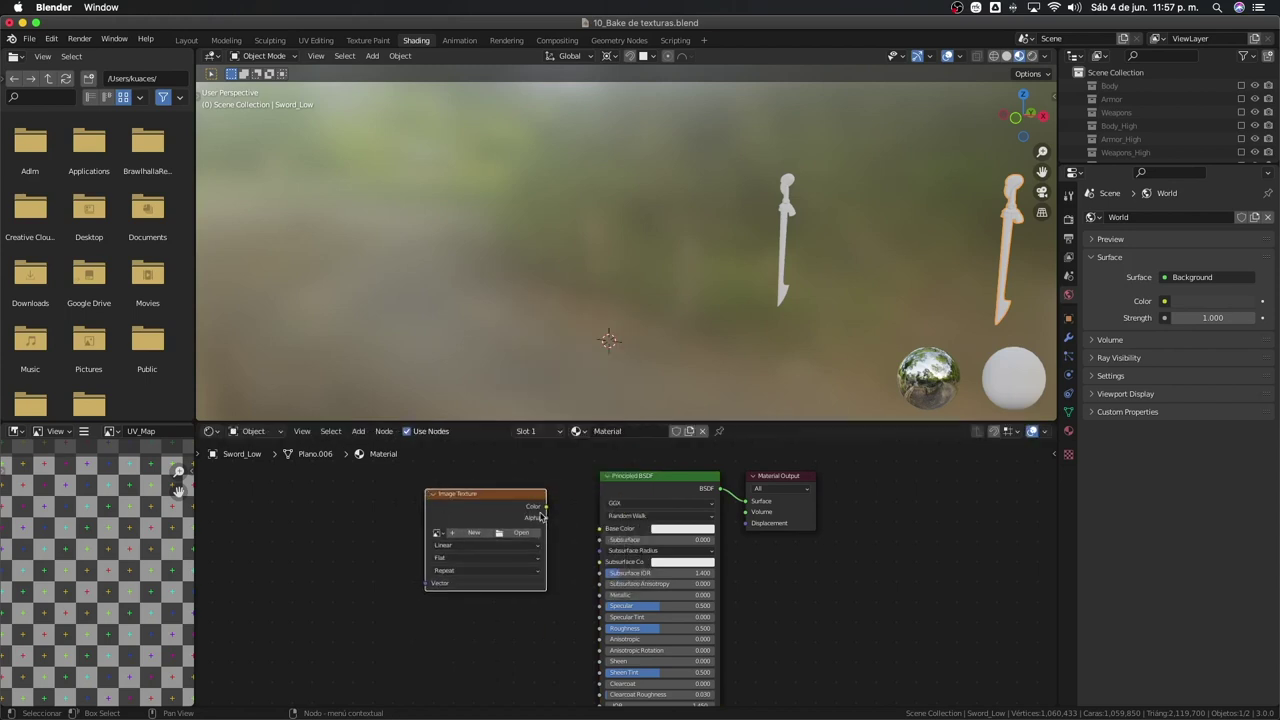
{"action": "left_click_drag", "start_coordinate": [546, 507], "coordinate": [600, 528]}
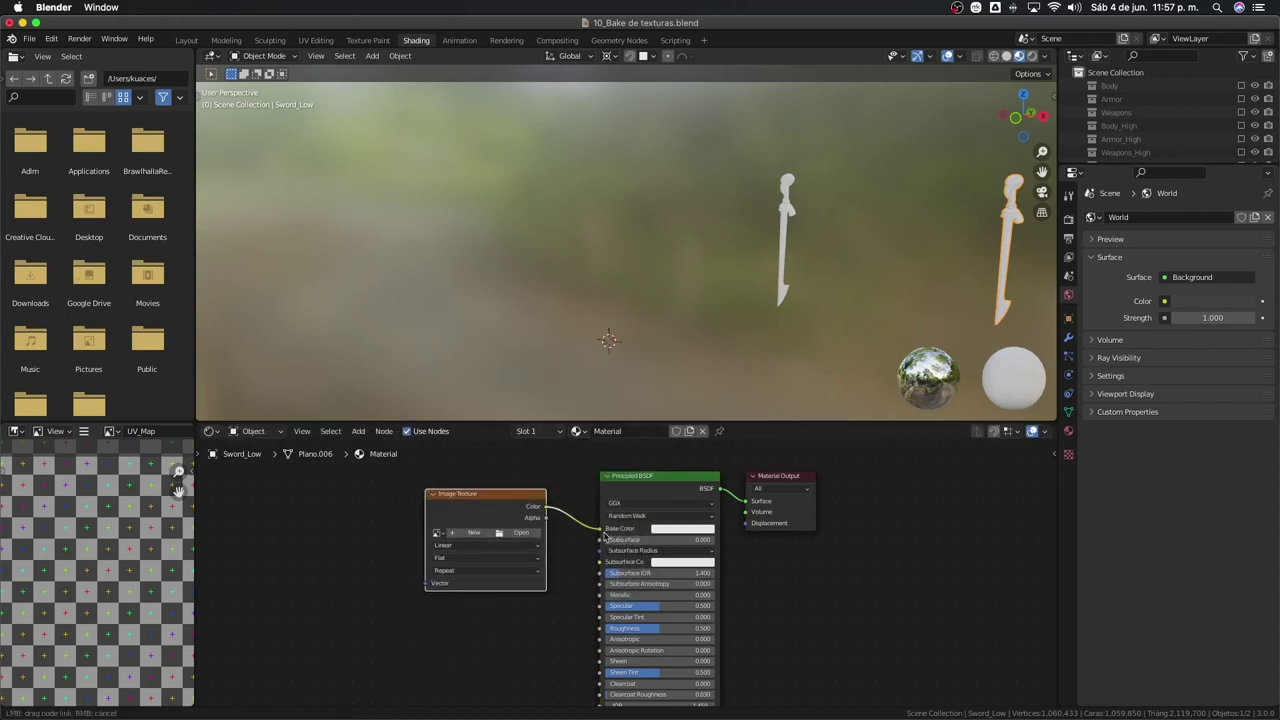
{"action": "left_click", "coordinate": [473, 534]}
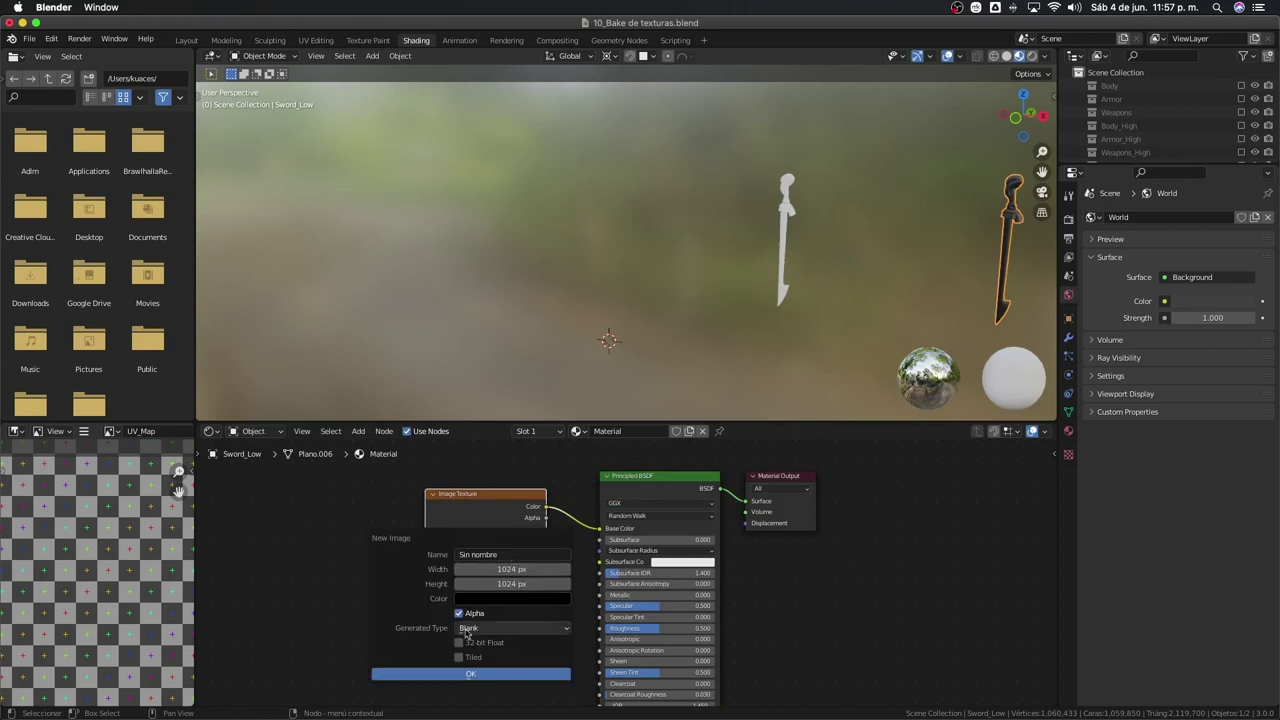
{"action": "left_click", "coordinate": [489, 599]}
{"action": "left_click_drag", "start_coordinate": [540, 578], "coordinate": [470, 578]}
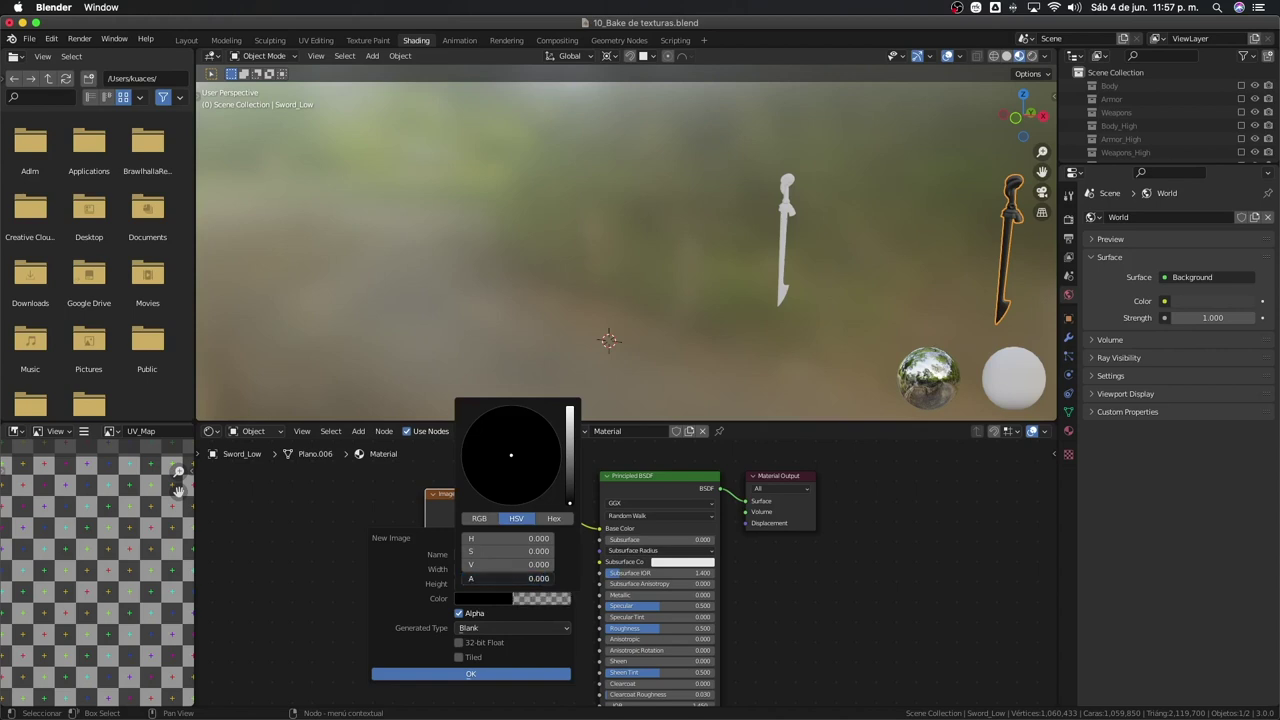
{"action": "left_click", "coordinate": [504, 549]}
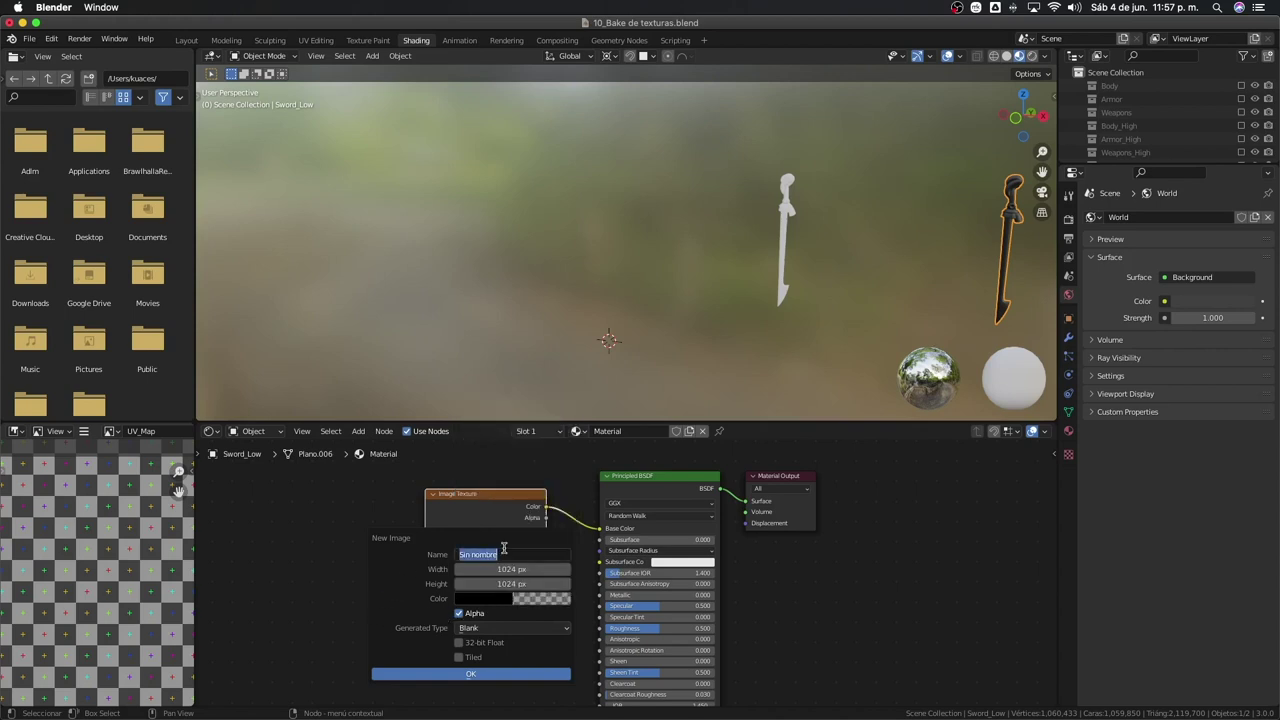
{"action": "type", "text": "Bake"}
{"action": "type", "text": "_T"}
Create the 1024 px Bake_T image and center the view on the low-poly sword.
{"action": "left_click", "coordinate": [374, 674]}
{"action": "scroll", "coordinate": [1003, 203], "scroll_direction": "left", "scroll_amount": 2}
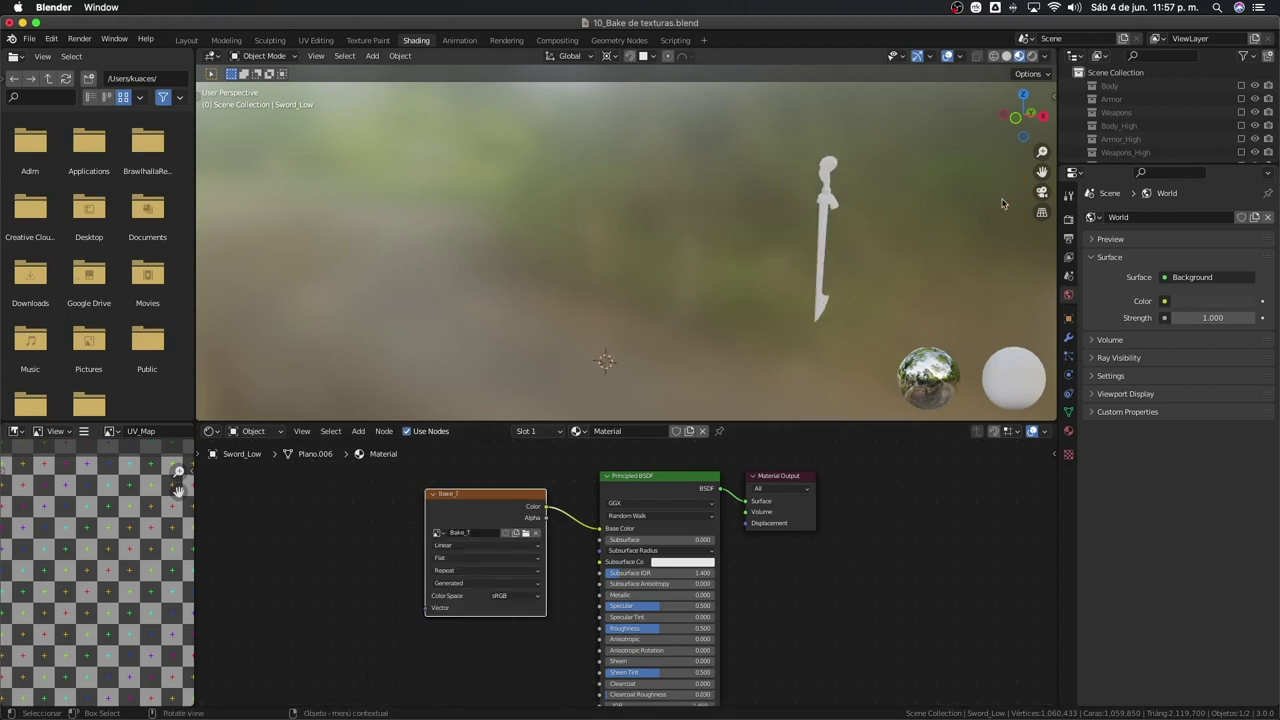
{"action": "scroll", "coordinate": [1003, 203], "scroll_direction": "left", "scroll_amount": 2}
{"action": "key", "text": "KP_Decimal"}
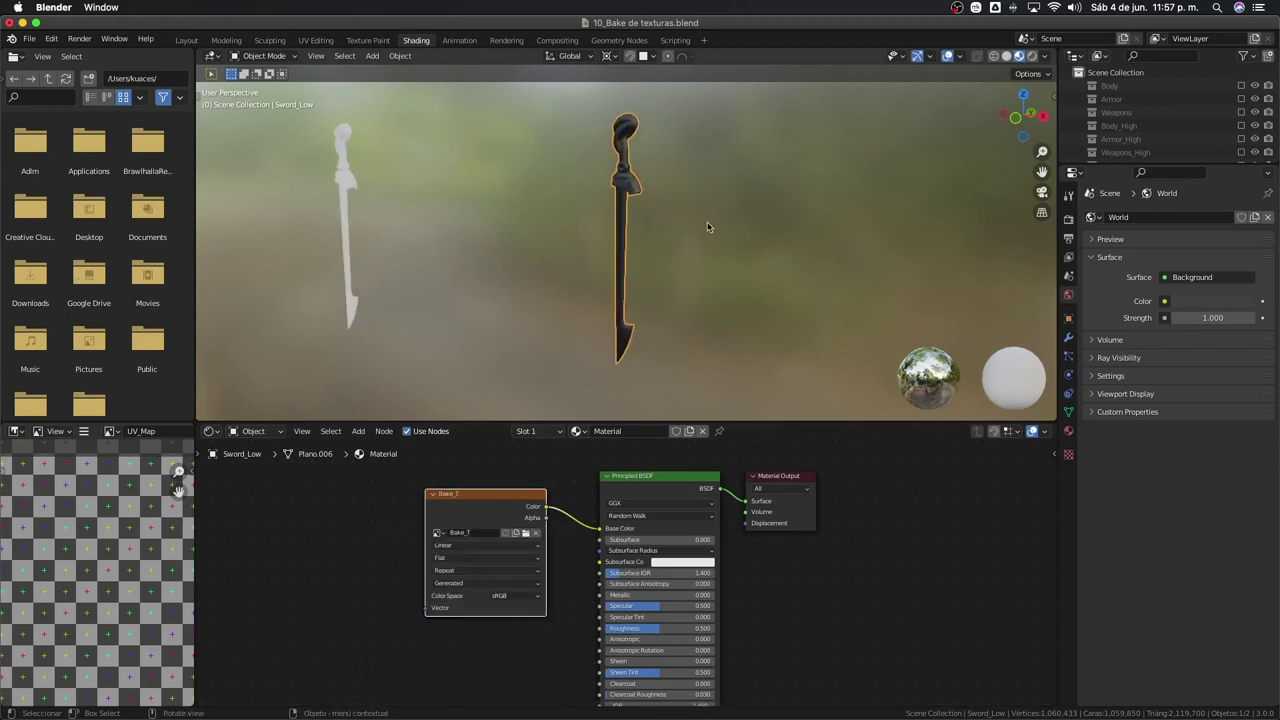
{"action": "mouse_move", "coordinate": [709, 229]}
{"action": "middle_mouse_down"}
{"action": "mouse_move", "coordinate": [625, 205]}
{"action": "mouse_move", "coordinate": [751, 251]}
{"action": "mouse_move", "coordinate": [780, 209]}
{"action": "mouse_move", "coordinate": [711, 214]}
{"action": "middle_mouse_up"}
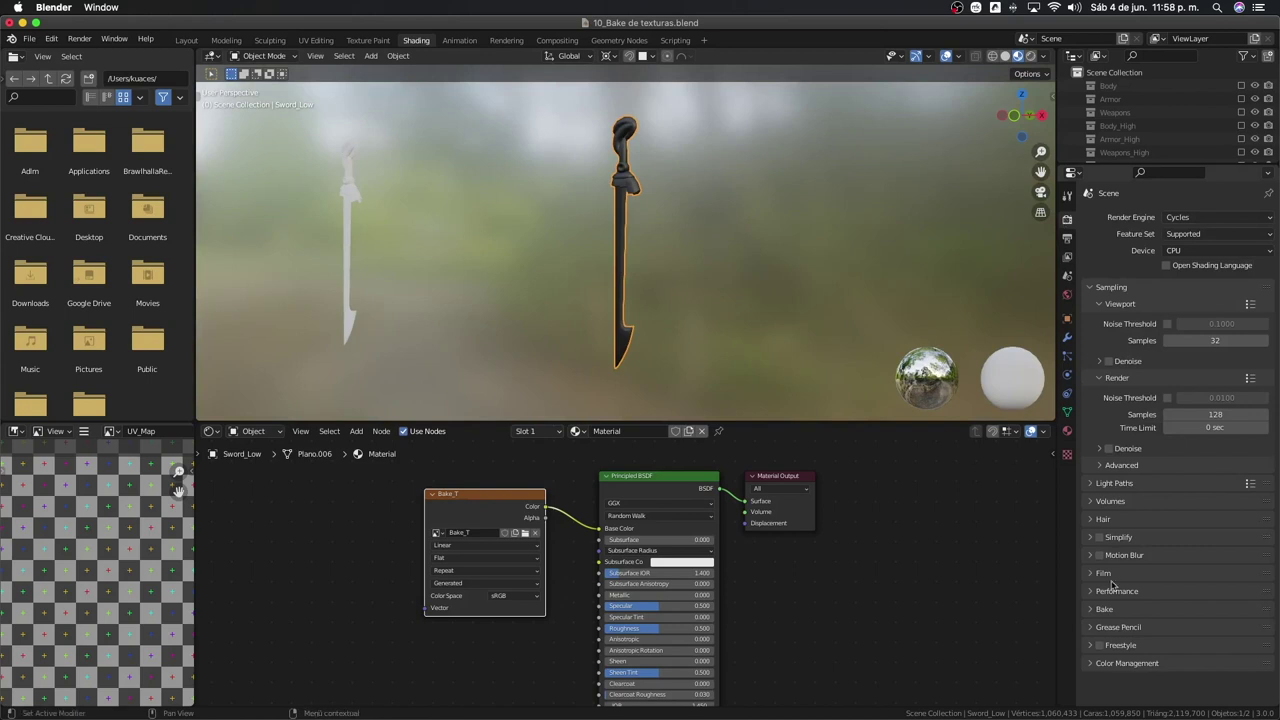
Expand the Bake panel in Render Properties and select Sword_High.
{"action": "left_click", "coordinate": [1103, 610]}
{"action": "scroll", "coordinate": [1170, 545], "scroll_direction": "down", "scroll_amount": 6}
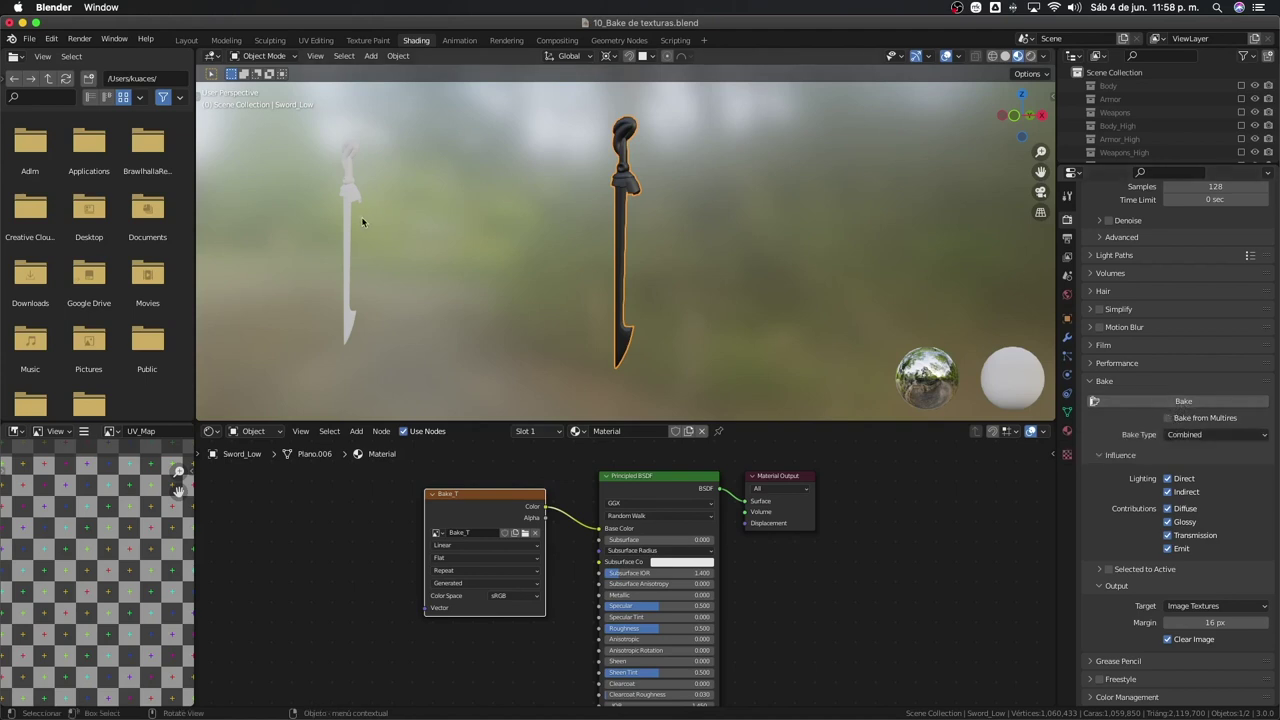
{"action": "left_click", "coordinate": [353, 217]}
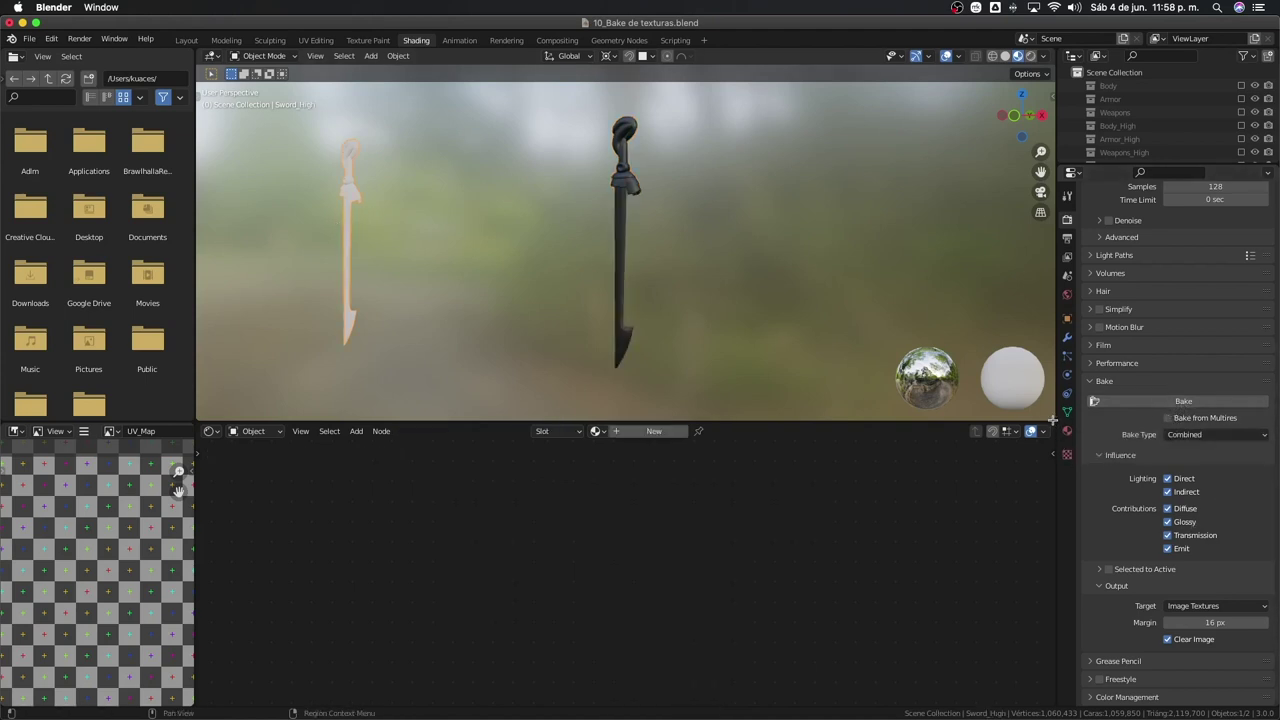
Assign the existing Material, with the Bake_T texture, to Sword_High.
{"action": "left_click", "coordinate": [1068, 337]}
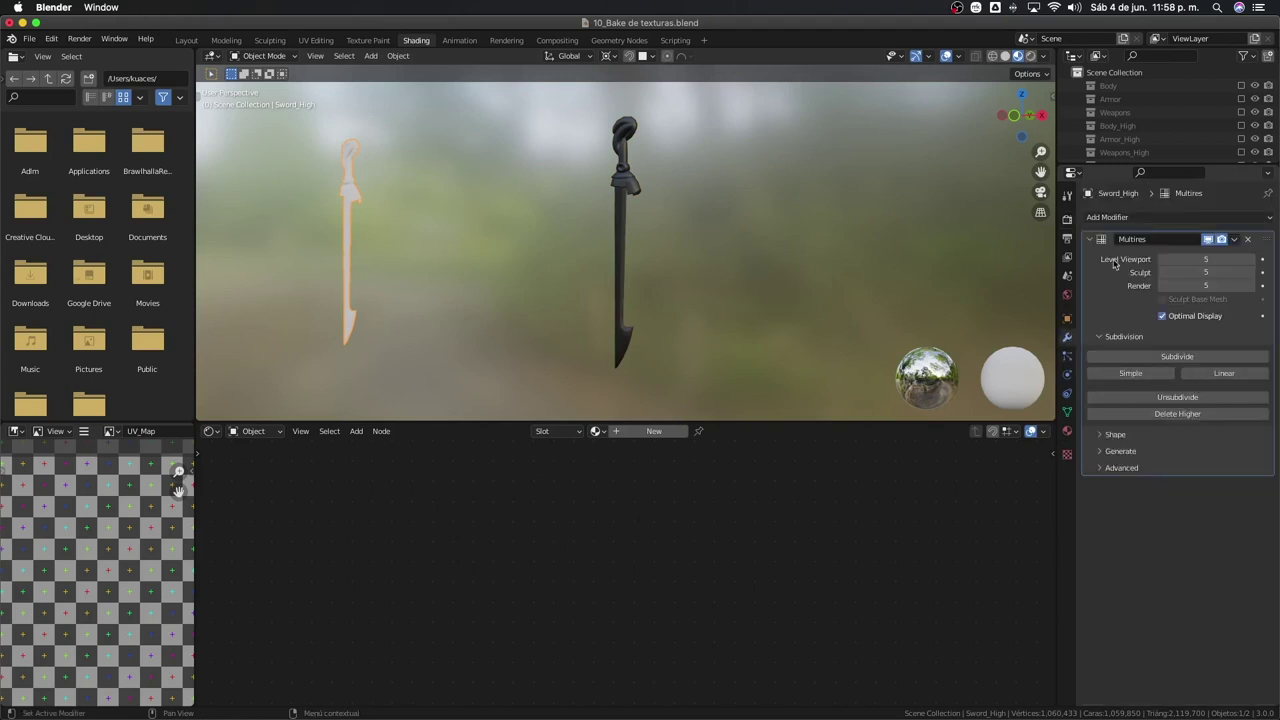
{"action": "left_click", "coordinate": [1068, 430]}
{"action": "left_click", "coordinate": [1094, 274]}
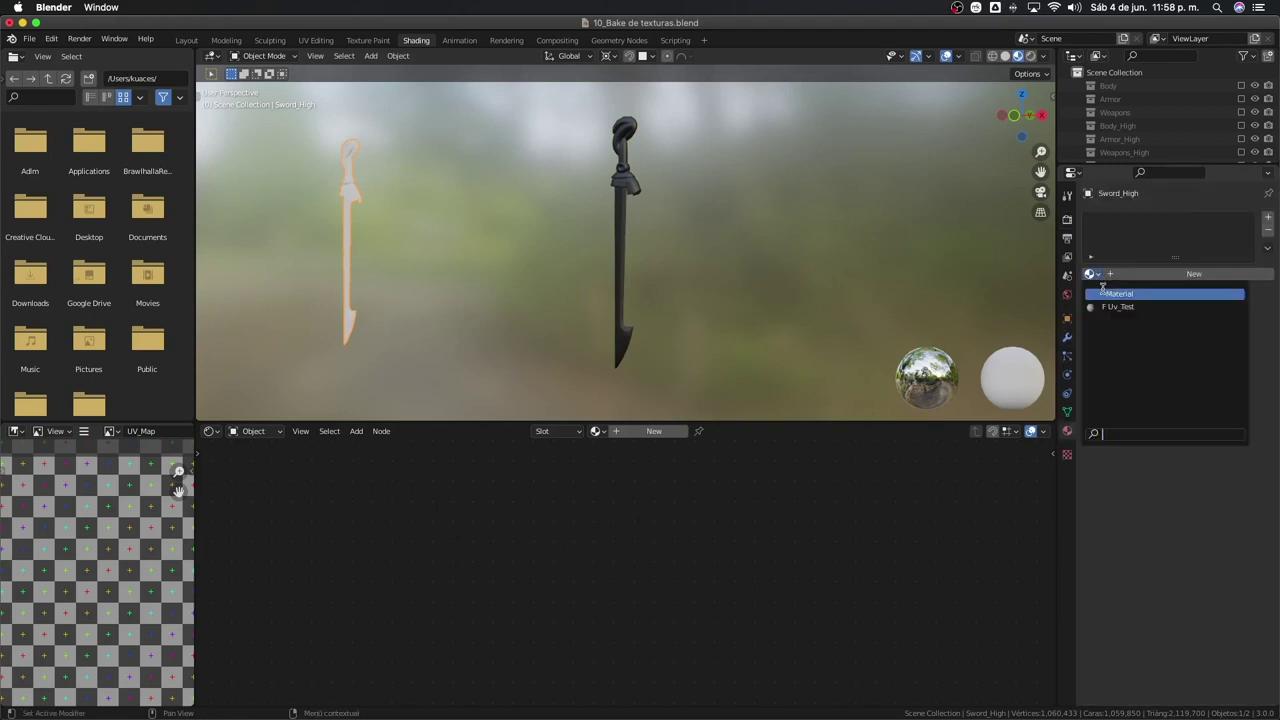
{"action": "left_click", "coordinate": [1120, 293]}
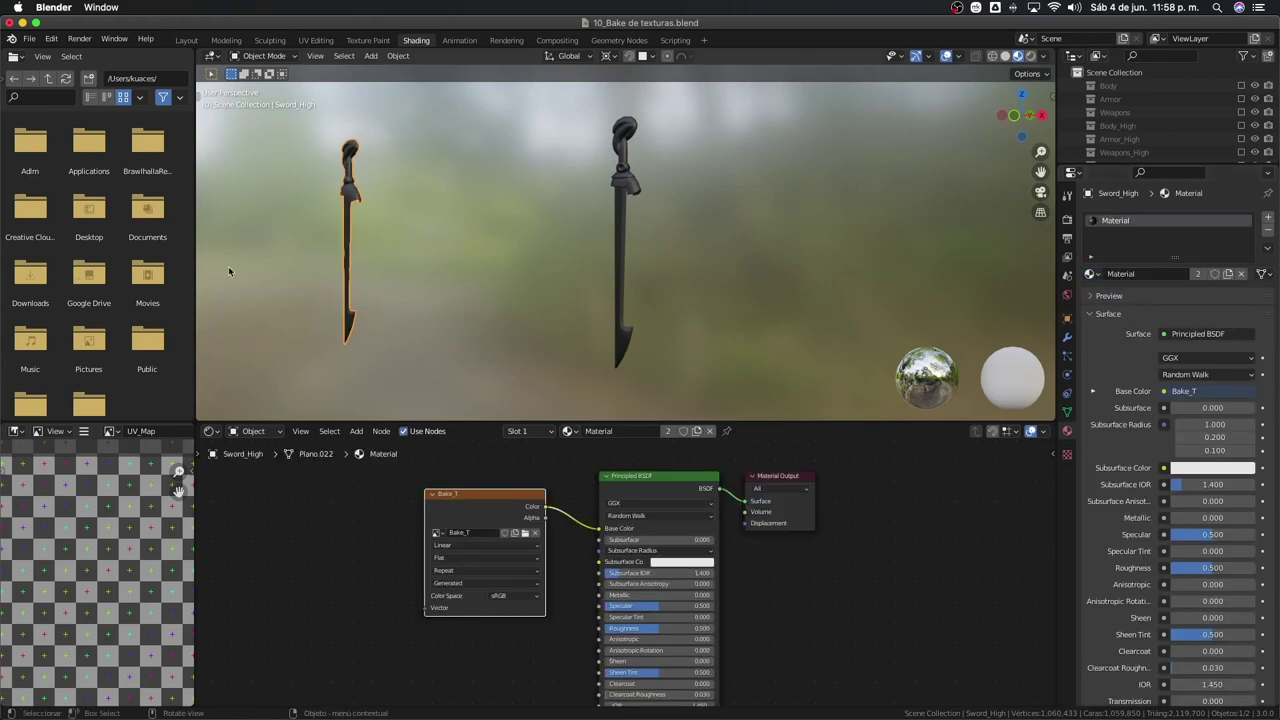
Set Sword_High's Multires Level Viewport to 1, inspecting it in isolation.
{"action": "left_click", "coordinate": [1066, 339]}
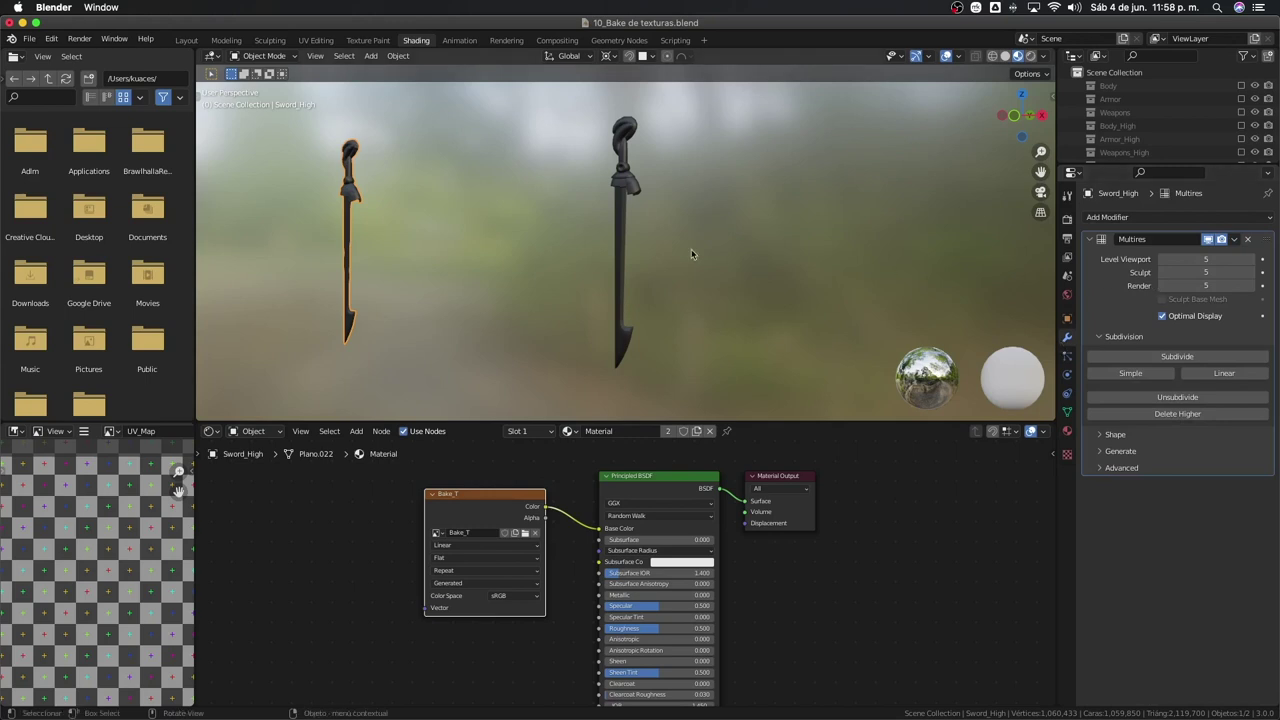
{"action": "key", "text": "slash"}
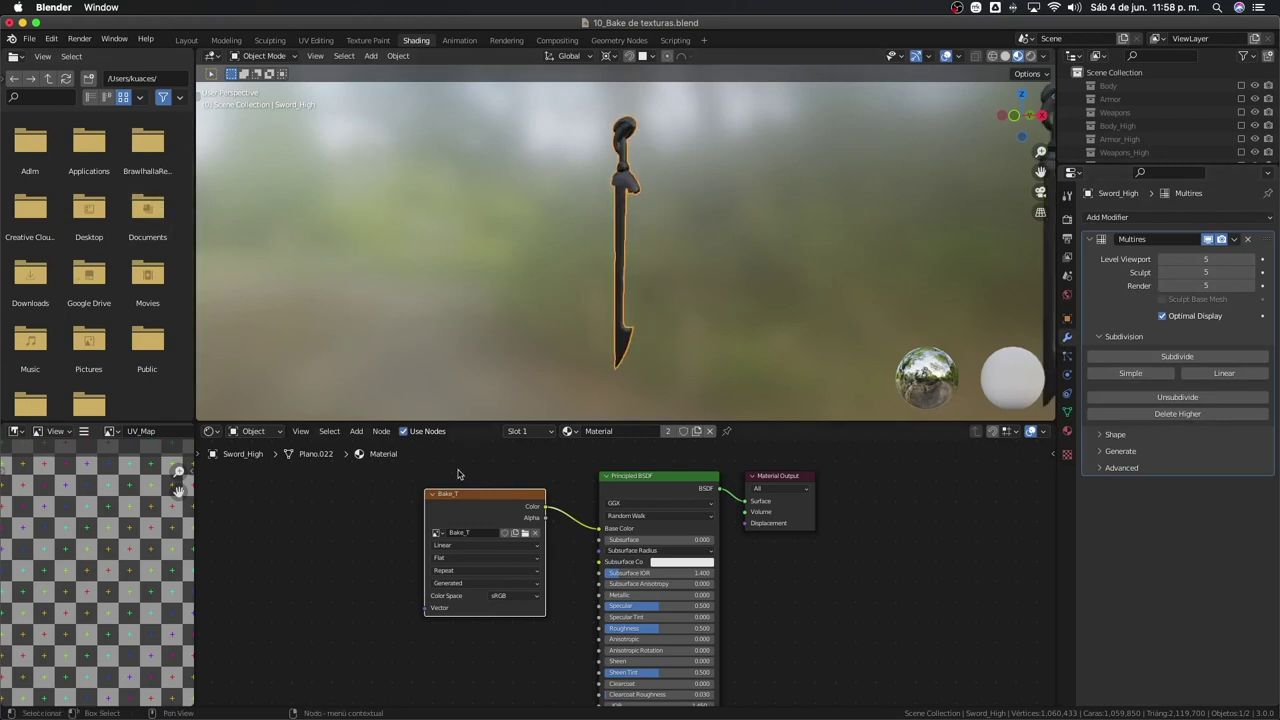
{"action": "scroll", "coordinate": [604, 222], "scroll_direction": "up", "scroll_amount": 4}
{"action": "scroll", "coordinate": [604, 222], "scroll_direction": "up", "scroll_amount": 2}
{"action": "mouse_move", "coordinate": [604, 222]}
{"action": "middle_mouse_down"}
{"action": "mouse_move", "coordinate": [751, 197]}
{"action": "mouse_move", "coordinate": [746, 166]}
{"action": "mouse_move", "coordinate": [610, 236]}
{"action": "mouse_move", "coordinate": [625, 236]}
{"action": "middle_mouse_up"}
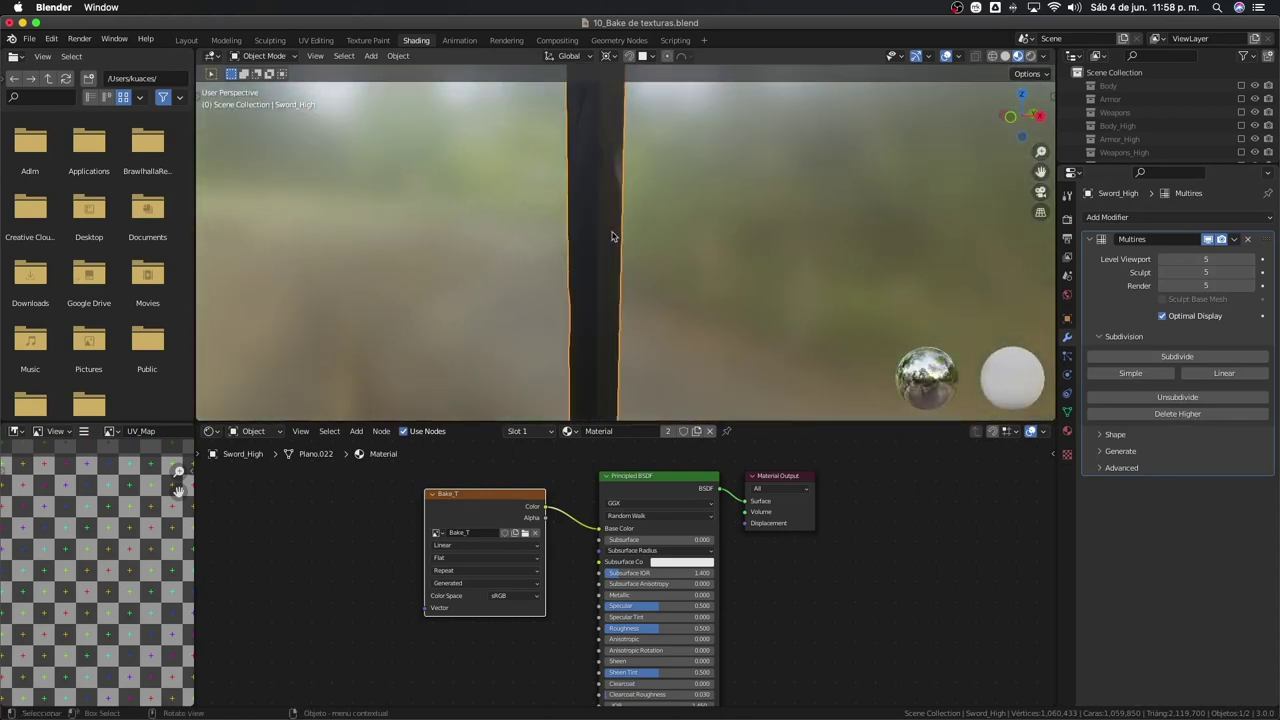
{"action": "left_click", "coordinate": [1194, 258]}
{"action": "type", "text": "1"}
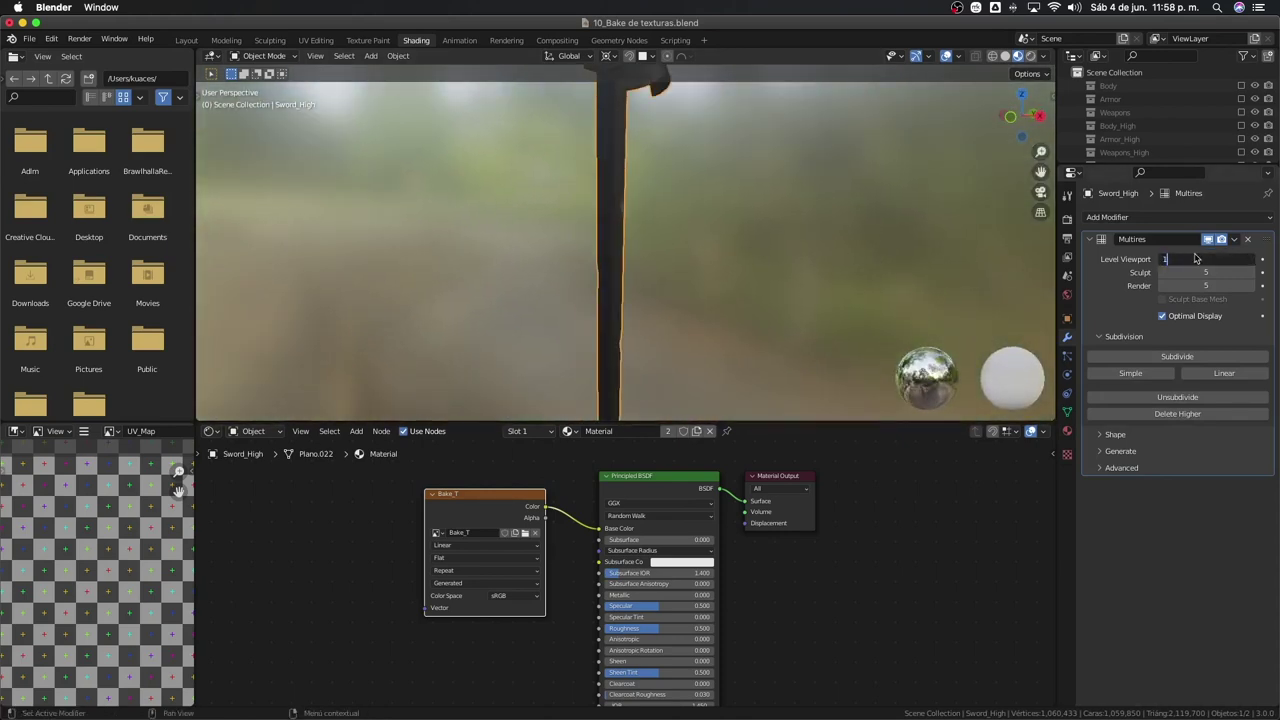
{"action": "key", "text": "Return"}
{"action": "scroll", "coordinate": [687, 186], "scroll_direction": "down", "scroll_amount": 2}
{"action": "scroll", "coordinate": [687, 186], "scroll_direction": "down", "scroll_amount": 2}
{"action": "middle_click_drag", "start_coordinate": [666, 214], "coordinate": [771, 199]}
Turn on Bake from Multires in the Render Properties Bake panel.
{"action": "left_click", "coordinate": [1066, 224]}
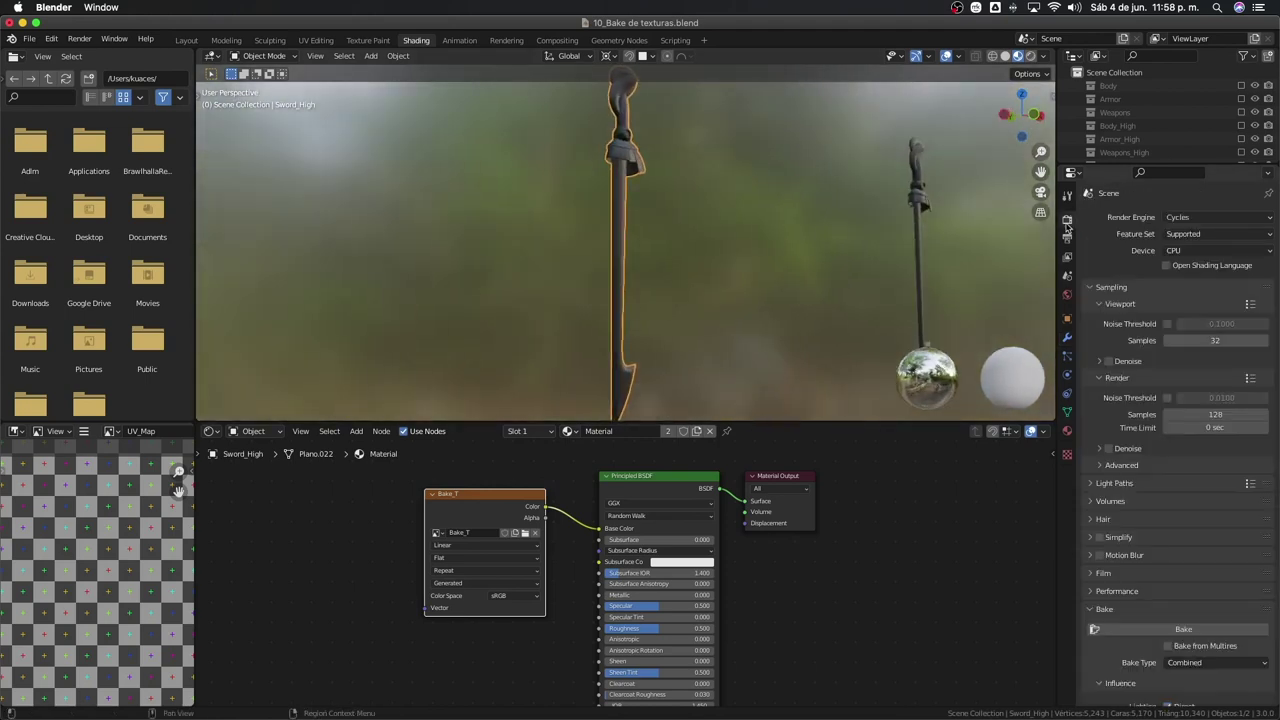
{"action": "scroll", "coordinate": [1180, 440], "scroll_direction": "down", "scroll_amount": 2}
{"action": "scroll", "coordinate": [1180, 440], "scroll_direction": "down", "scroll_amount": 2}
{"action": "scroll", "coordinate": [1180, 440], "scroll_direction": "down", "scroll_amount": 1}
{"action": "left_click", "coordinate": [1187, 435]}
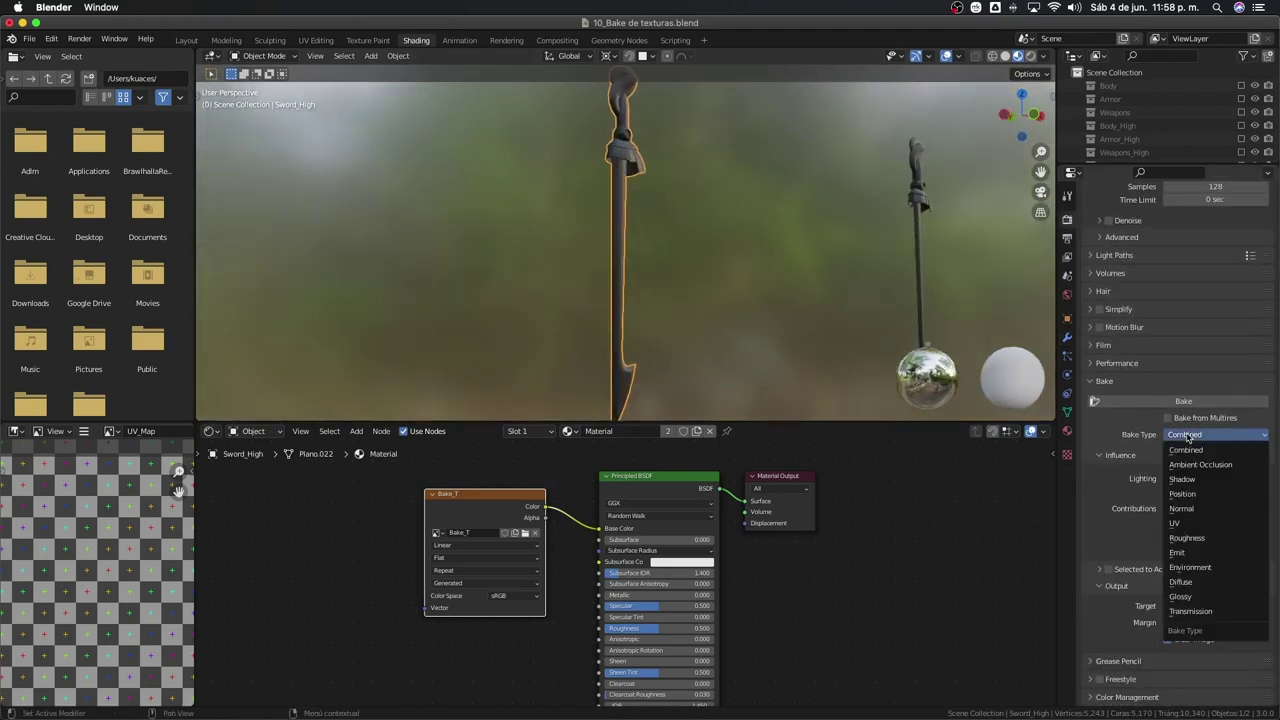
{"action": "left_click", "coordinate": [1173, 422]}
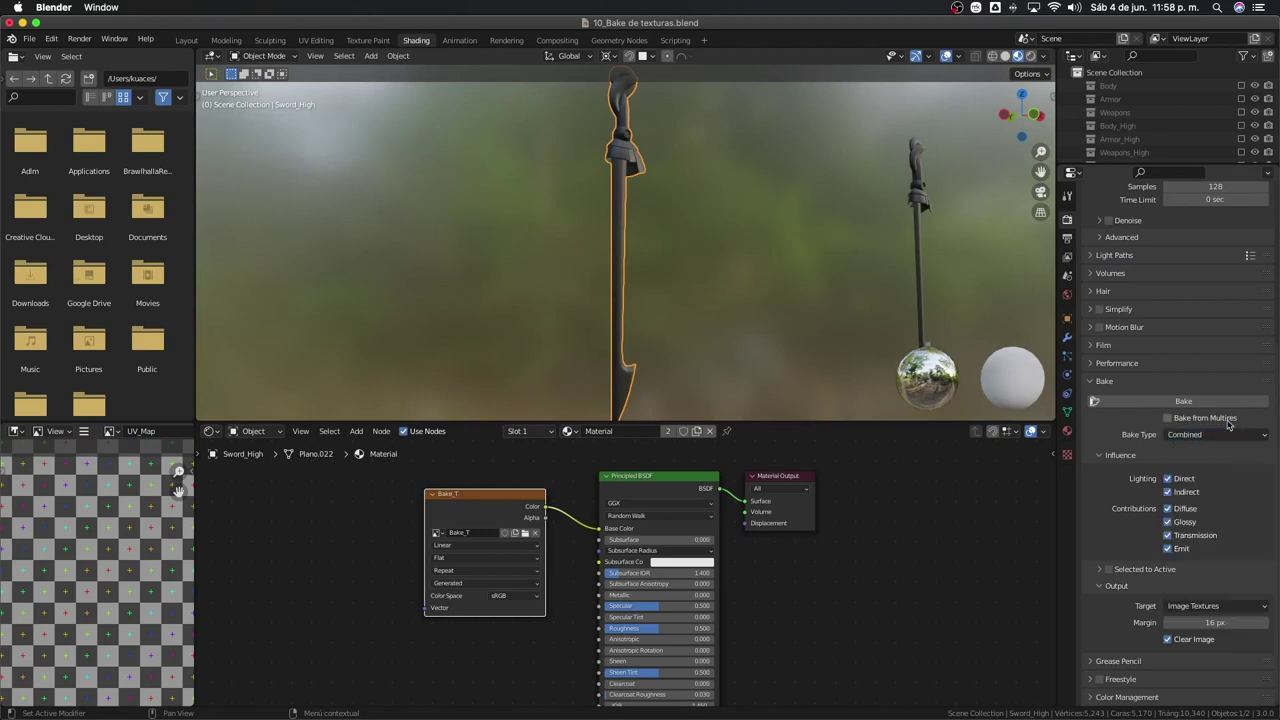
{"action": "left_click", "coordinate": [1168, 418]}
{"action": "scroll", "coordinate": [1200, 560], "scroll_direction": "up", "scroll_amount": 4}
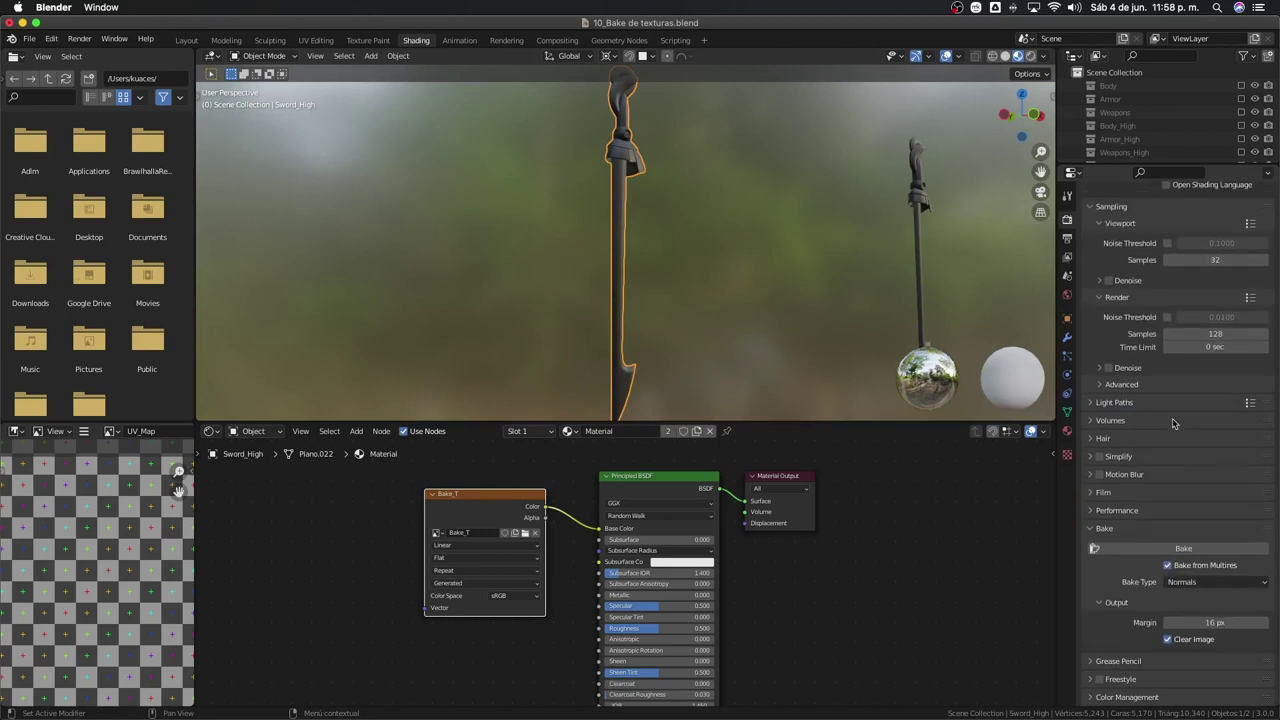
Set Bake Type to Normals and open Kawa_normal.png in Preview as a reference.
{"action": "left_click", "coordinate": [1204, 584]}
{"action": "key", "text": "ctrl+Up"}
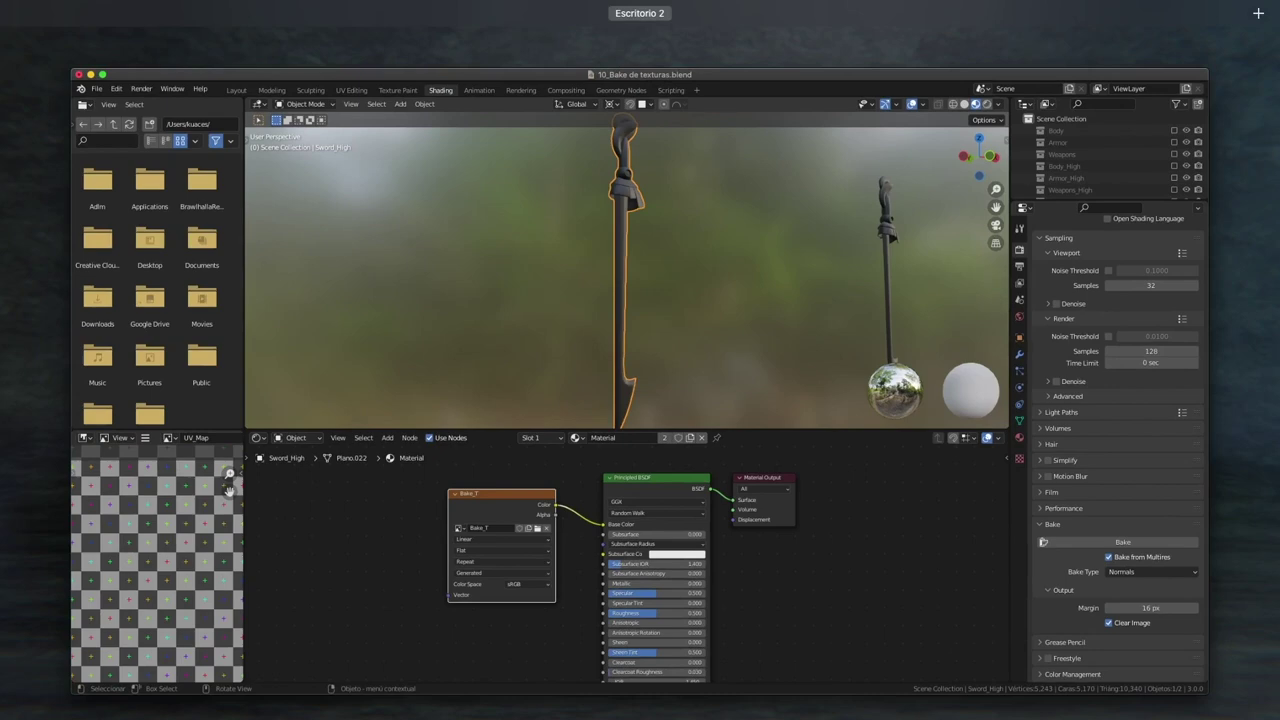
{"action": "key", "text": "ctrl+Up"}
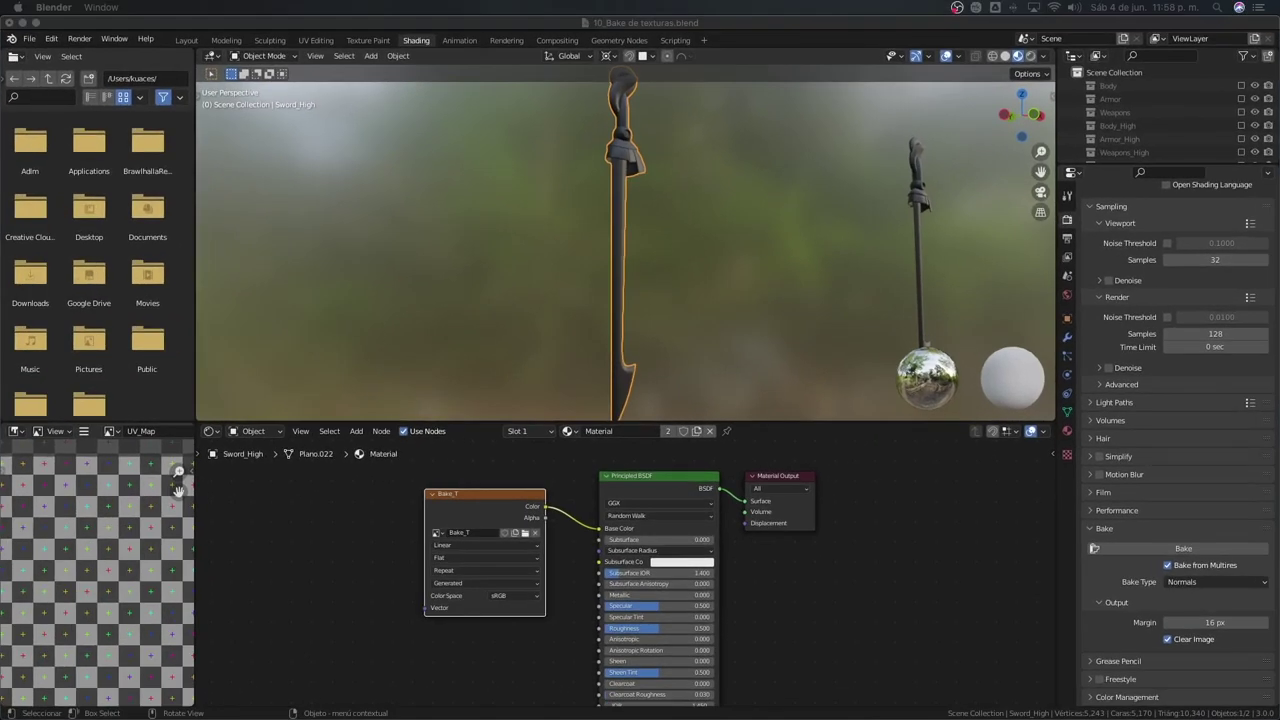
{"action": "key", "text": "ctrl+Up"}
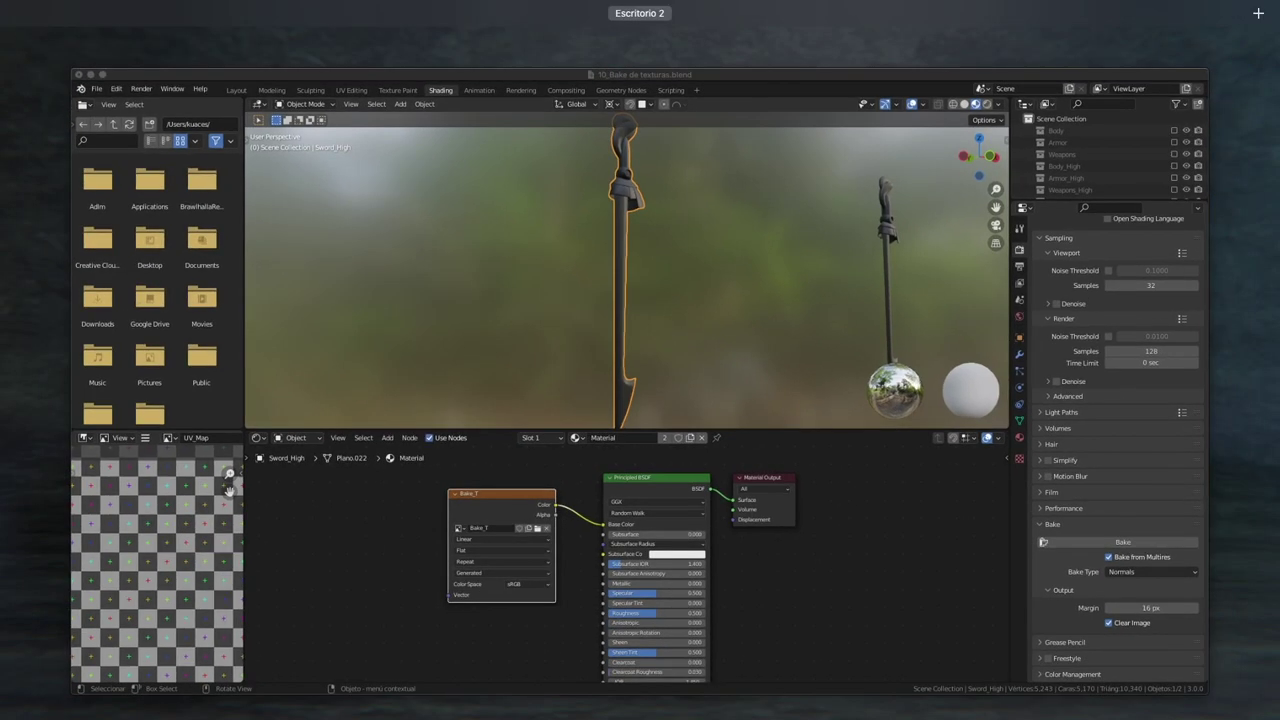
{"action": "left_click", "coordinate": [228, 490]}
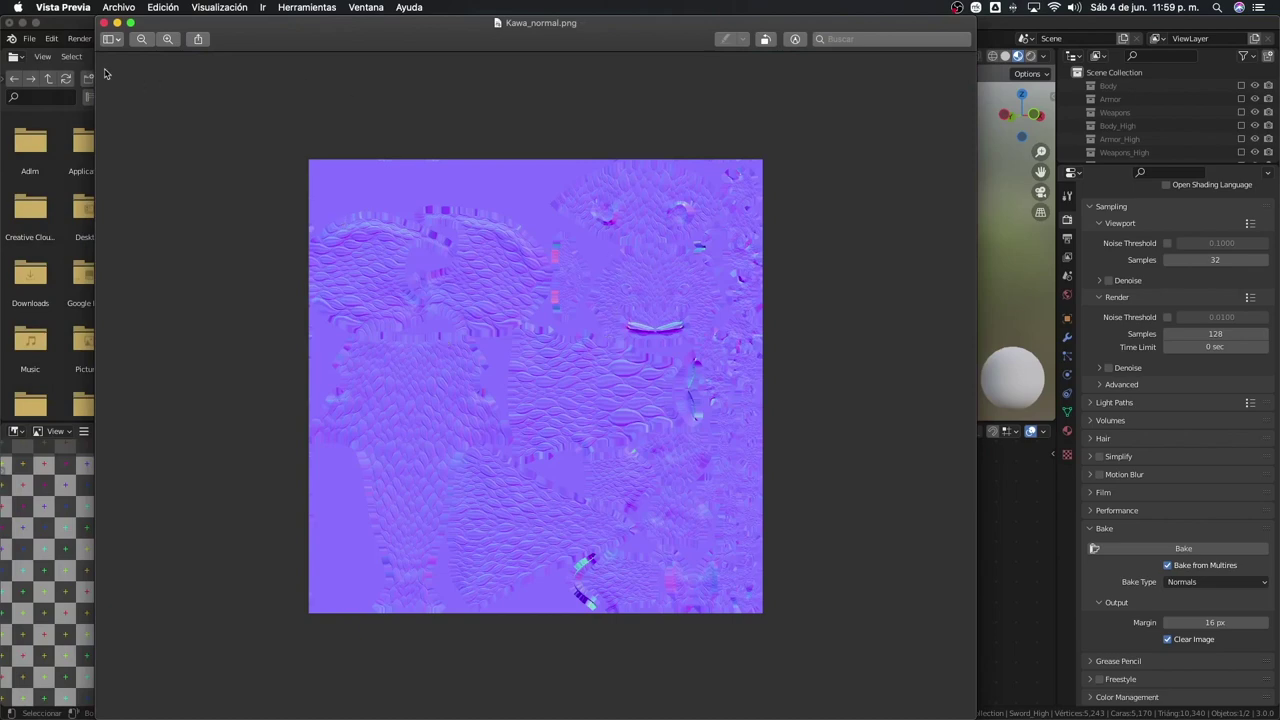
{"action": "left_click", "coordinate": [167, 38]}
{"action": "left_click", "coordinate": [167, 38]}
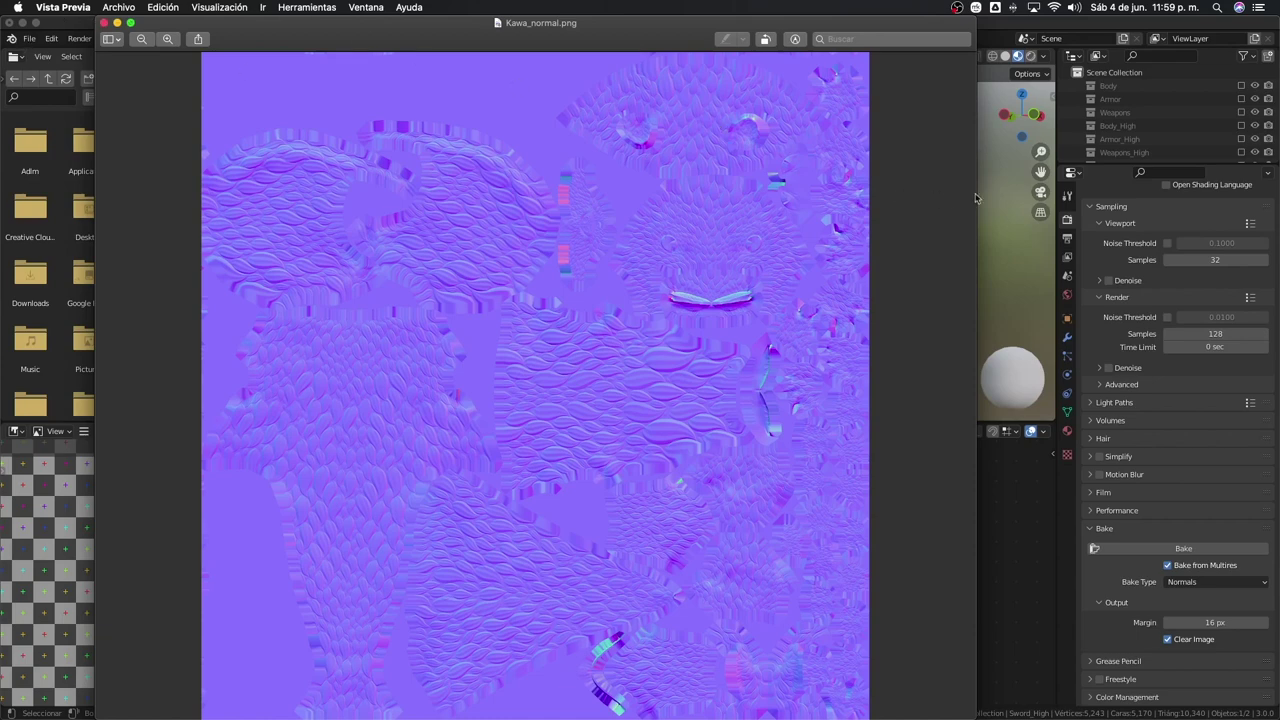
{"action": "left_click", "coordinate": [966, 218]}
{"action": "left_click", "coordinate": [614, 266]}
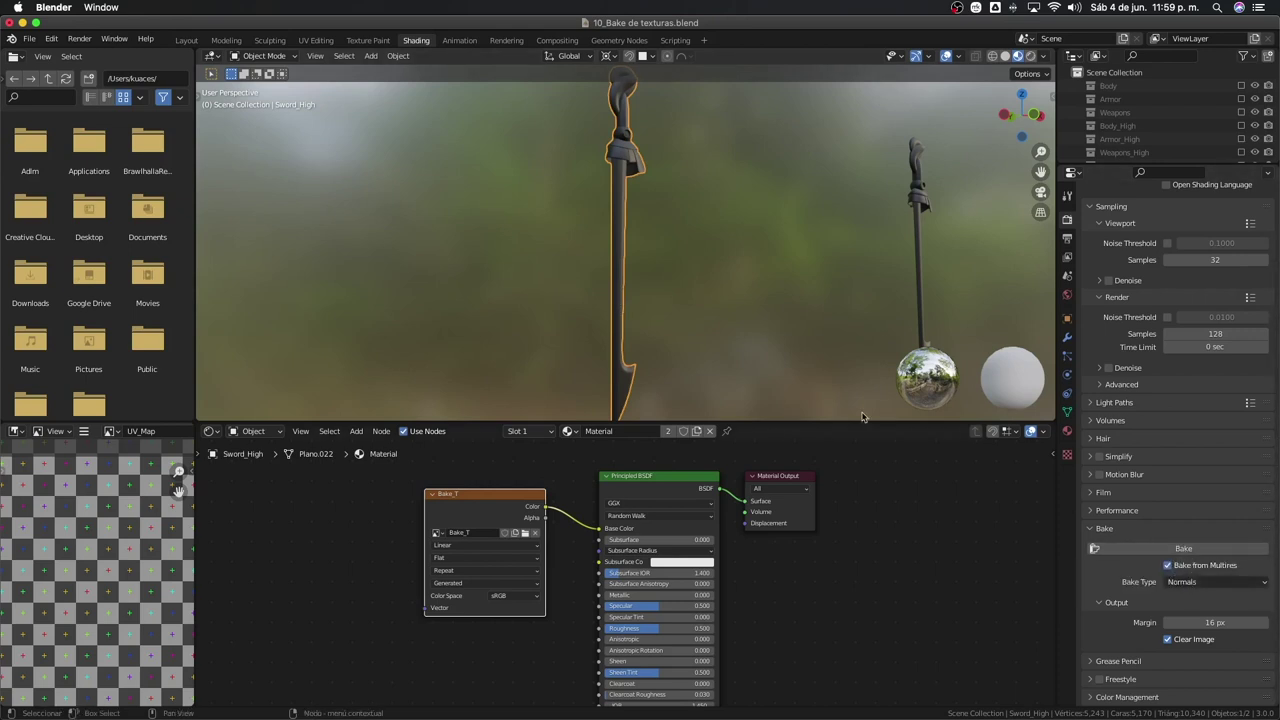
Confirm Multires Level Viewport is 1, then start the Multires Normals bake.
{"action": "mouse_move", "coordinate": [590, 260]}
{"action": "middle_mouse_down"}
{"action": "mouse_move", "coordinate": [620, 256]}
{"action": "mouse_move", "coordinate": [620, 195]}
{"action": "middle_mouse_up"}
{"action": "left_click", "coordinate": [1067, 337]}
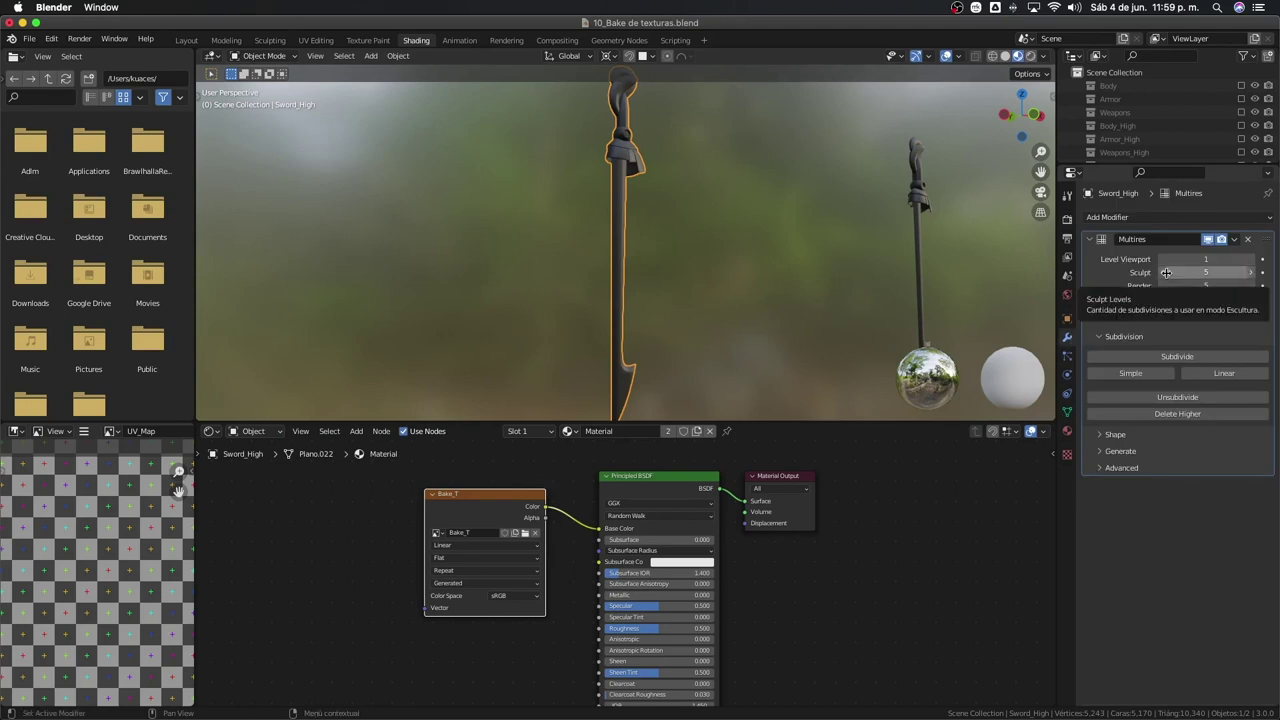
{"action": "left_click_drag", "start_coordinate": [1205, 261], "coordinate": [1180, 261]}
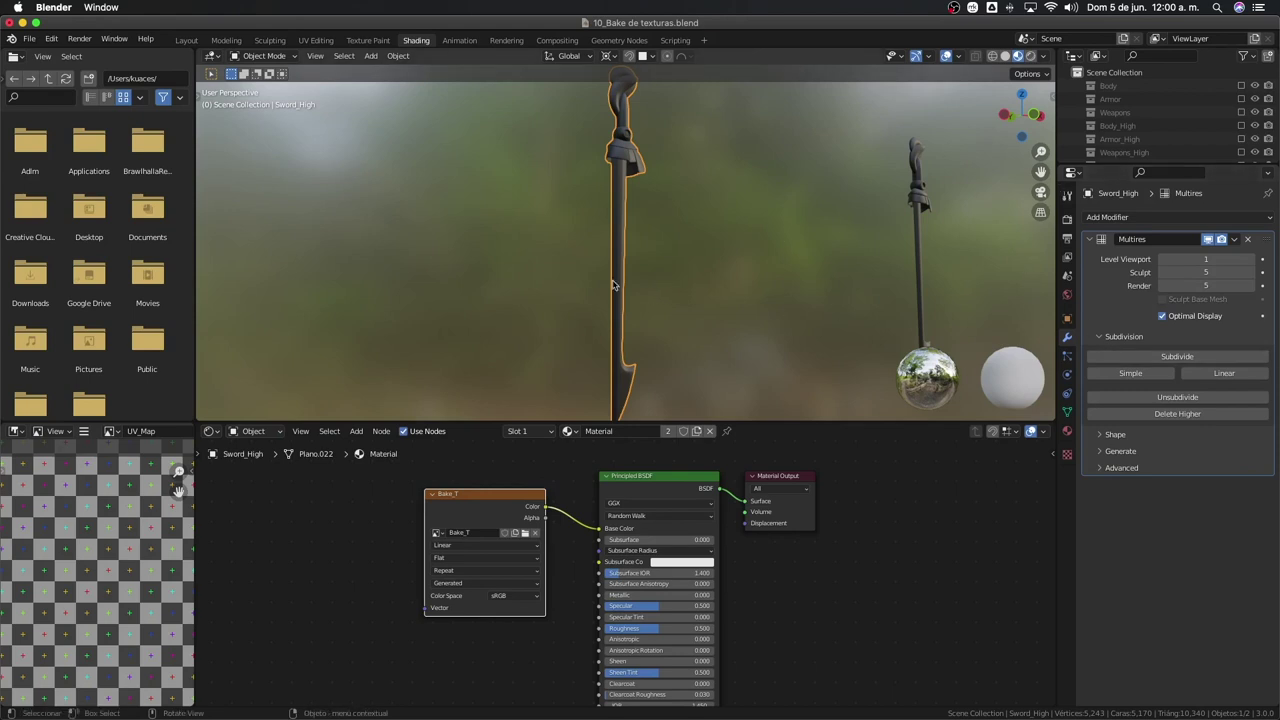
{"action": "left_click", "coordinate": [1067, 219]}
{"action": "scroll", "coordinate": [1174, 620], "scroll_direction": "down", "scroll_amount": 2}
{"action": "left_click", "coordinate": [1182, 578]}
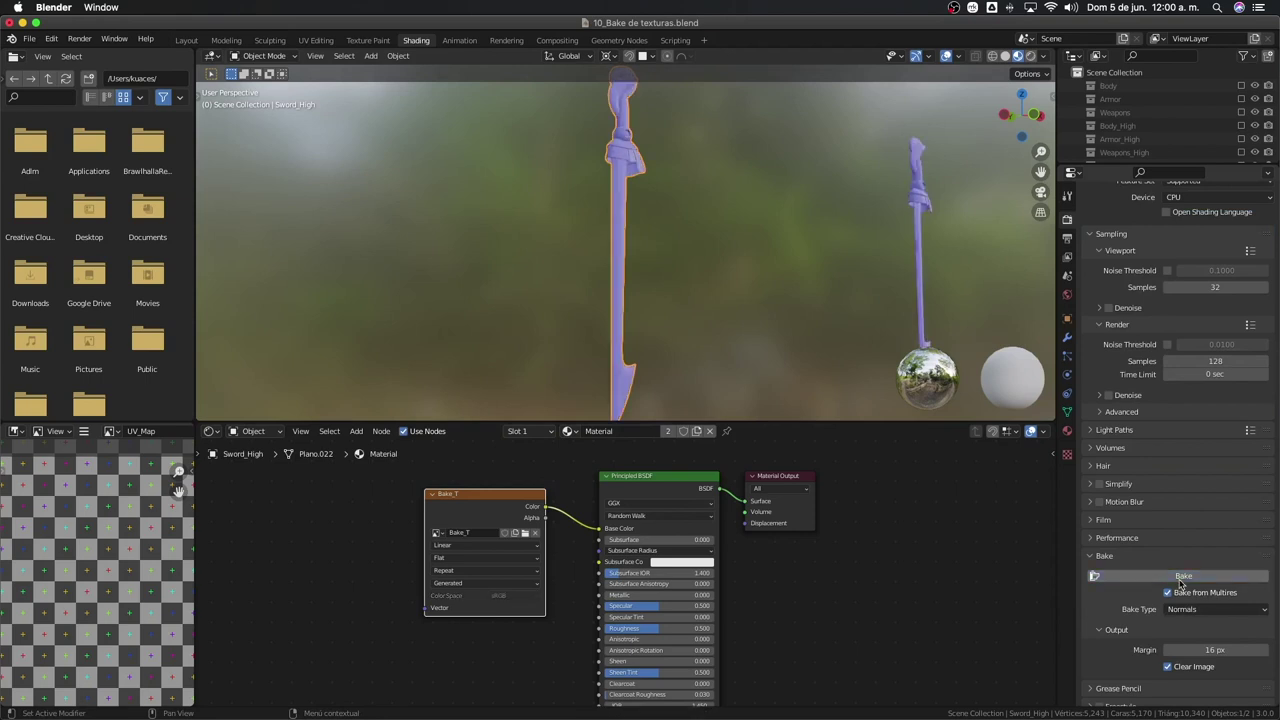
Display the Bake_T image in the Image Editor.
{"action": "scroll", "coordinate": [674, 263], "scroll_direction": "up", "scroll_amount": 3}
{"action": "scroll", "coordinate": [642, 273], "scroll_direction": "up", "scroll_amount": 2}
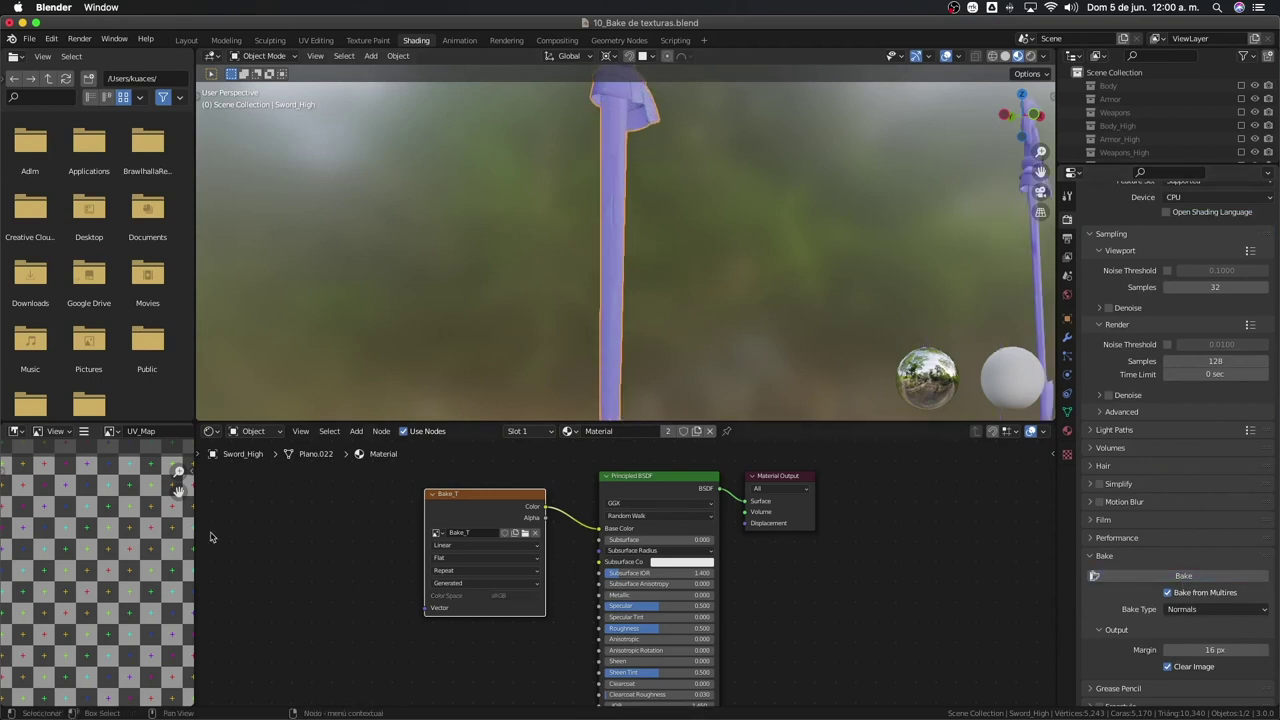
{"action": "scroll", "coordinate": [178, 490], "scroll_direction": "down", "scroll_amount": 3}
{"action": "scroll", "coordinate": [120, 520], "scroll_direction": "up", "scroll_amount": 1}
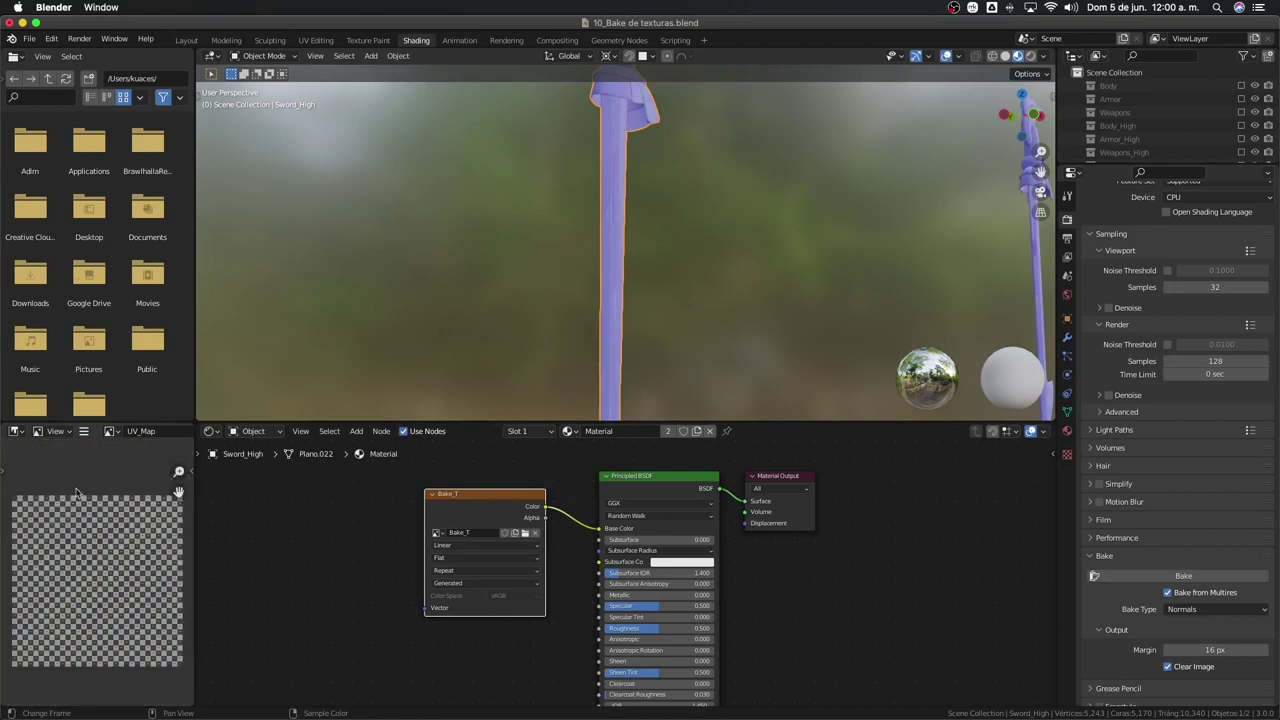
{"action": "left_click", "coordinate": [114, 438]}
{"action": "left_click", "coordinate": [128, 455]}
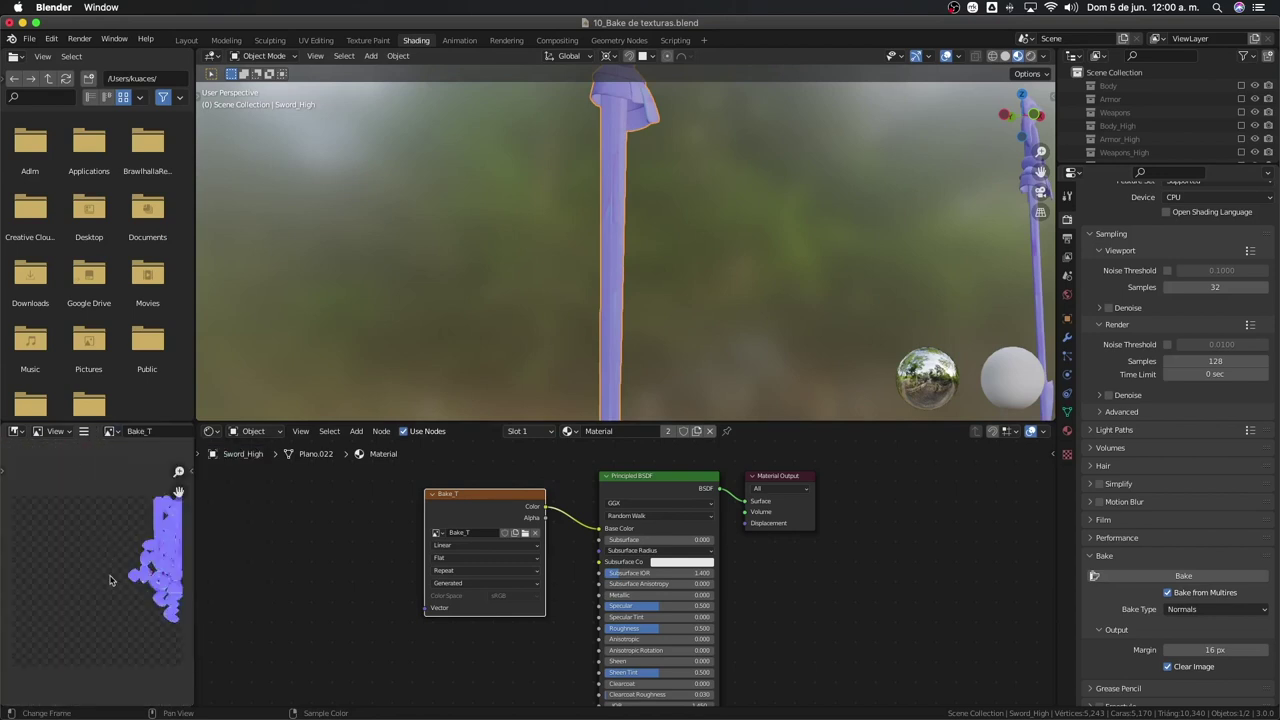
Zoom and pan over the baked bluish-purple normal map, then view both swords.
{"action": "scroll", "coordinate": [89, 569], "scroll_direction": "up", "scroll_amount": 2}
{"action": "scroll", "coordinate": [89, 569], "scroll_direction": "up", "scroll_amount": 1}
{"action": "scroll", "coordinate": [625, 565], "scroll_direction": "up", "scroll_amount": 1}
{"action": "scroll", "coordinate": [110, 580], "scroll_direction": "up", "scroll_amount": 1}
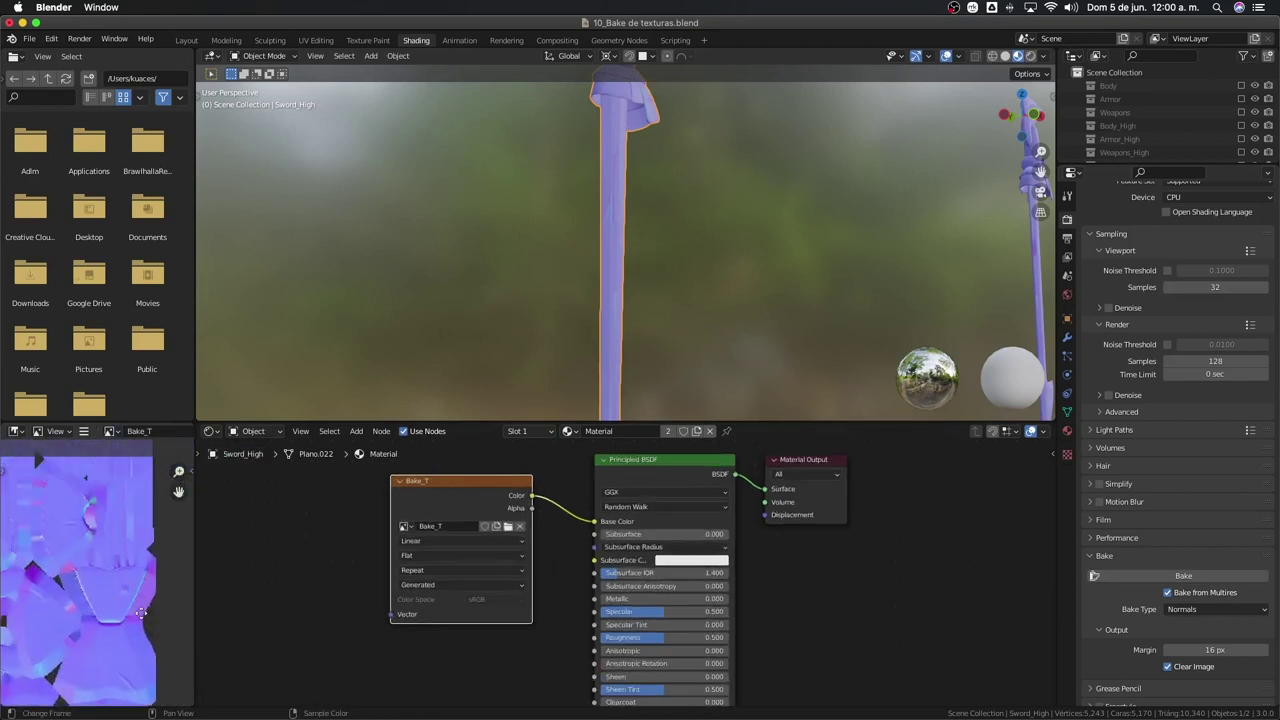
{"action": "scroll", "coordinate": [128, 593], "scroll_direction": "up", "scroll_amount": 1}
{"action": "scroll", "coordinate": [128, 593], "scroll_direction": "up", "scroll_amount": 1}
{"action": "scroll", "coordinate": [111, 594], "scroll_direction": "up", "scroll_amount": 1}
{"action": "middle_click_drag", "start_coordinate": [111, 594], "coordinate": [66, 616]}
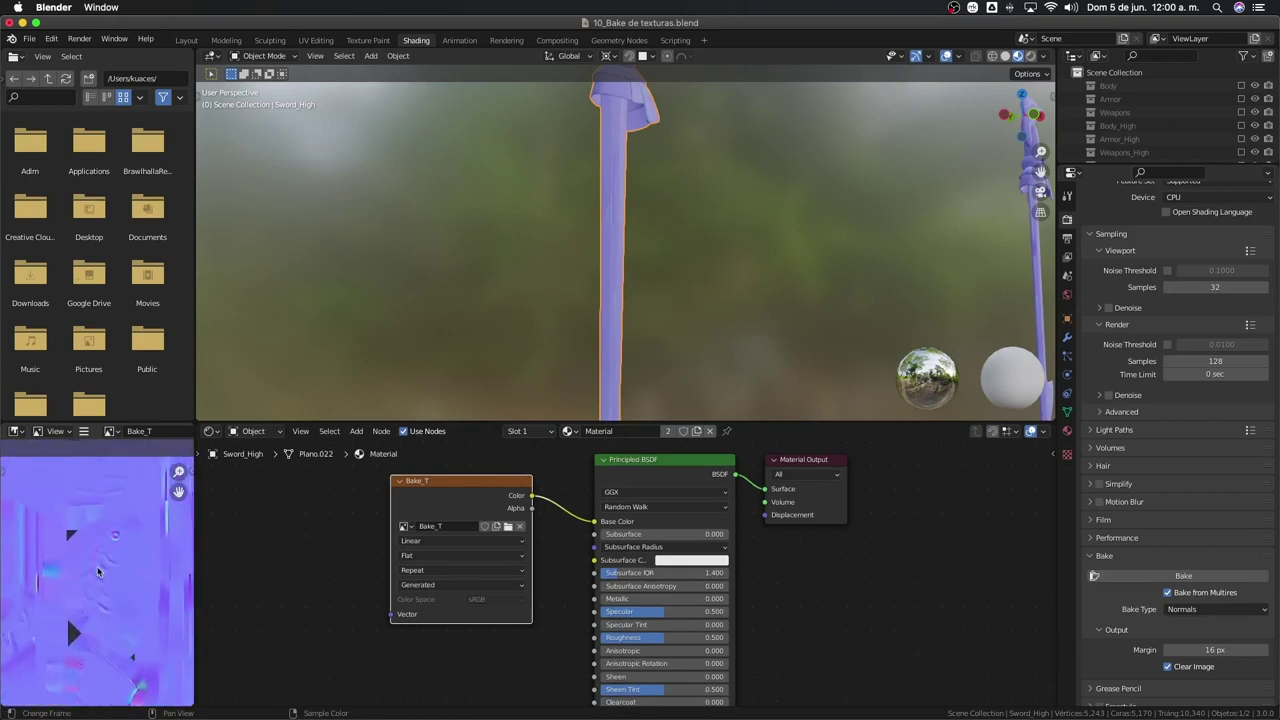
{"action": "middle_click_drag", "start_coordinate": [110, 692], "coordinate": [110, 575]}
{"action": "scroll", "coordinate": [625, 260], "scroll_direction": "down", "scroll_amount": 2}
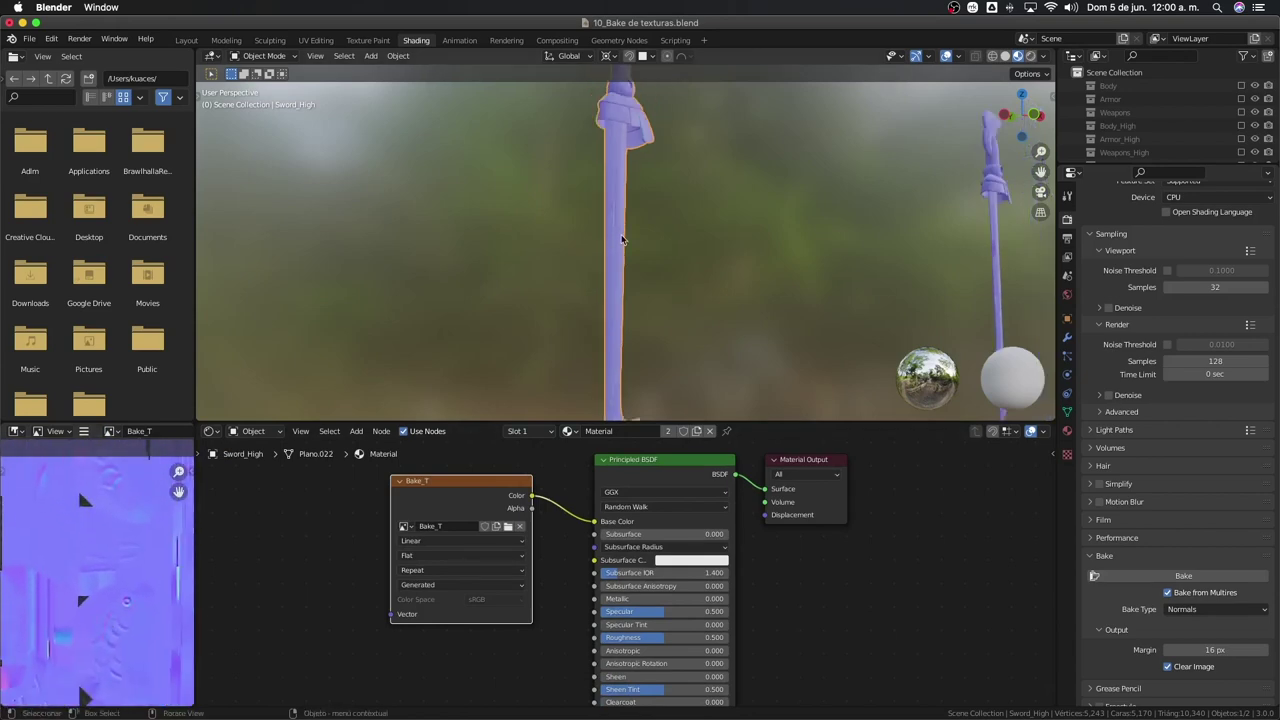
{"action": "scroll", "coordinate": [625, 260], "scroll_direction": "down", "scroll_amount": 2}
{"action": "mouse_move", "coordinate": [625, 260]}
{"action": "middle_mouse_down"}
{"action": "mouse_move", "coordinate": [500, 291]}
{"action": "mouse_move", "coordinate": [617, 294]}
{"action": "middle_mouse_up"}
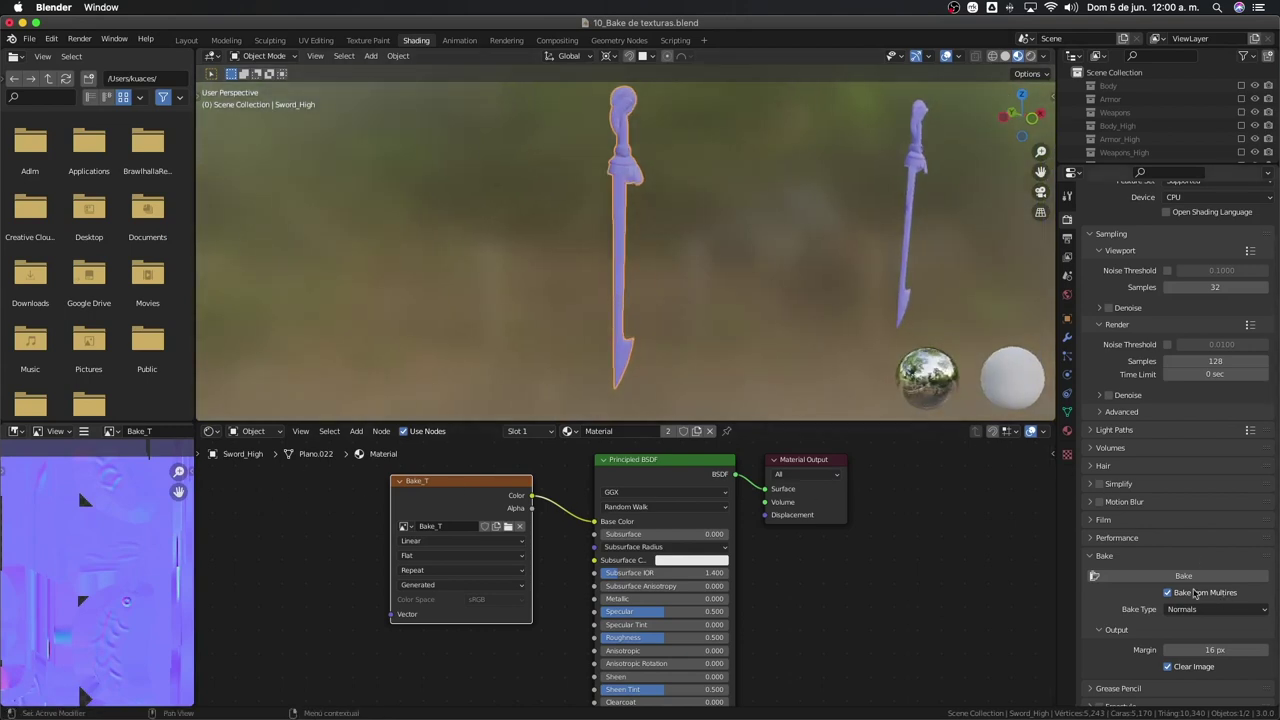
Turn off Bake from Multires and set Multires Level Viewport to 5.
{"action": "left_click", "coordinate": [1166, 593]}
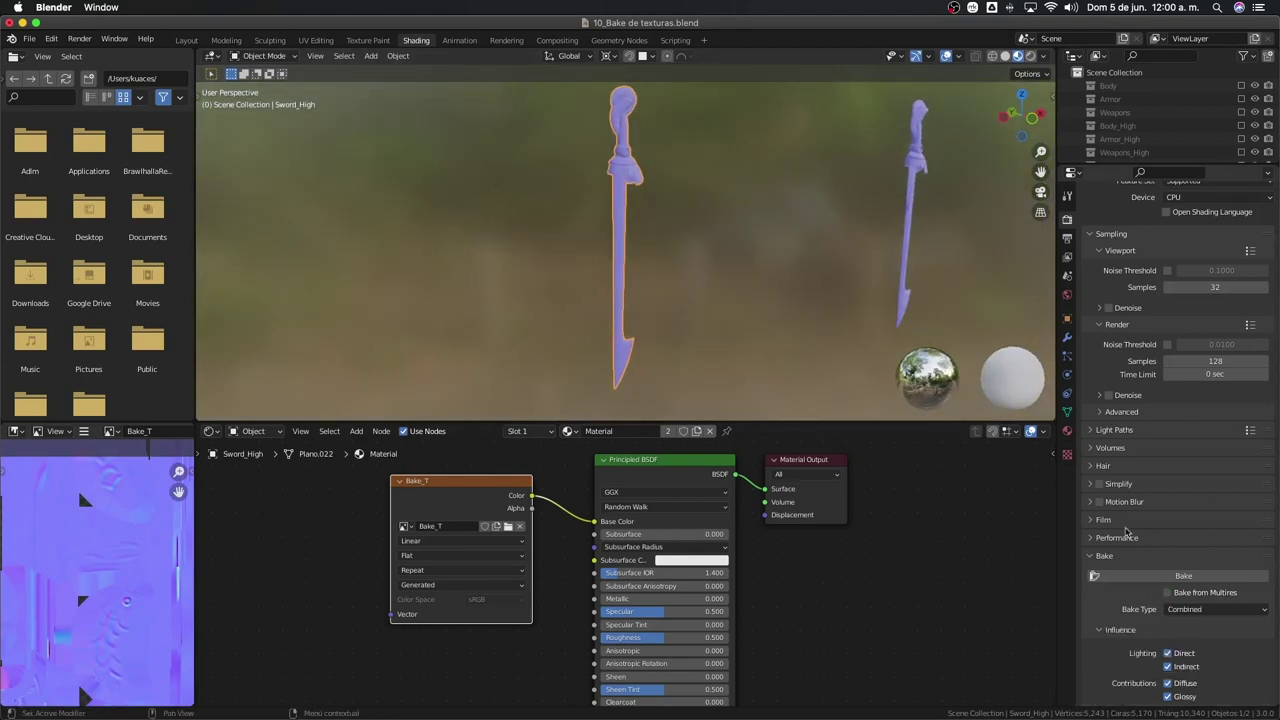
{"action": "left_click", "coordinate": [1067, 338]}
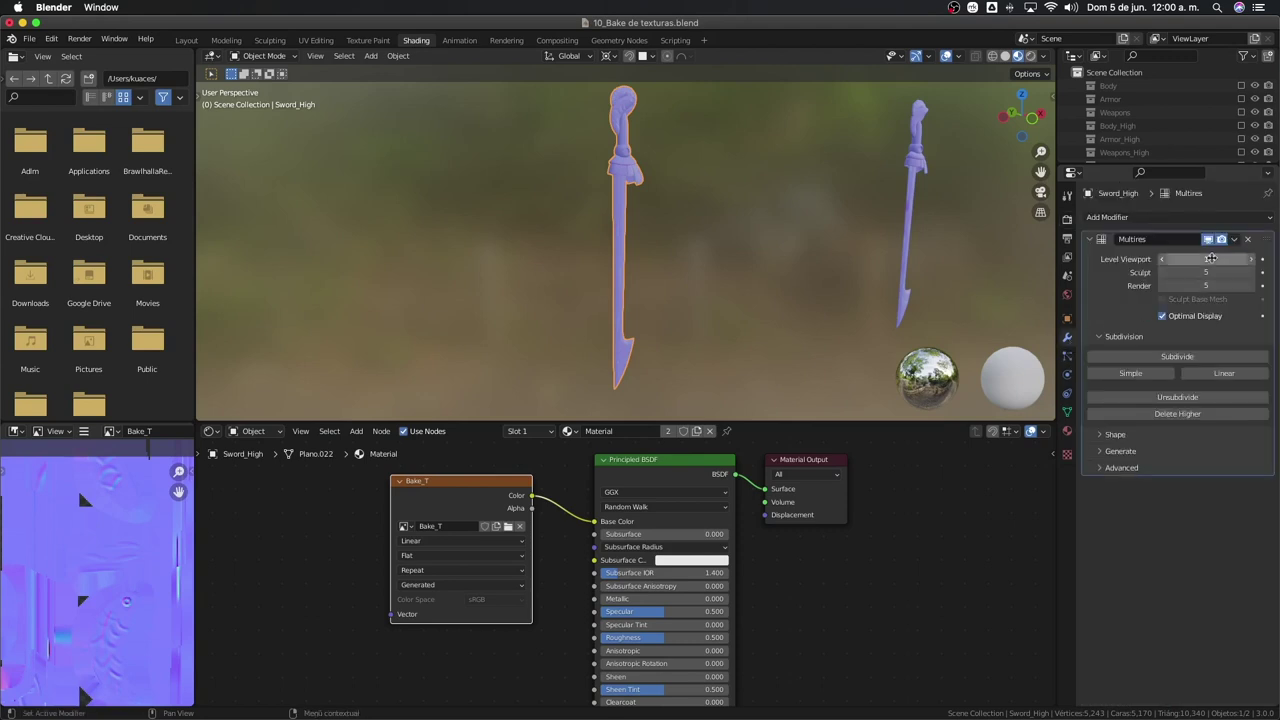
{"action": "left_click", "coordinate": [1215, 258]}
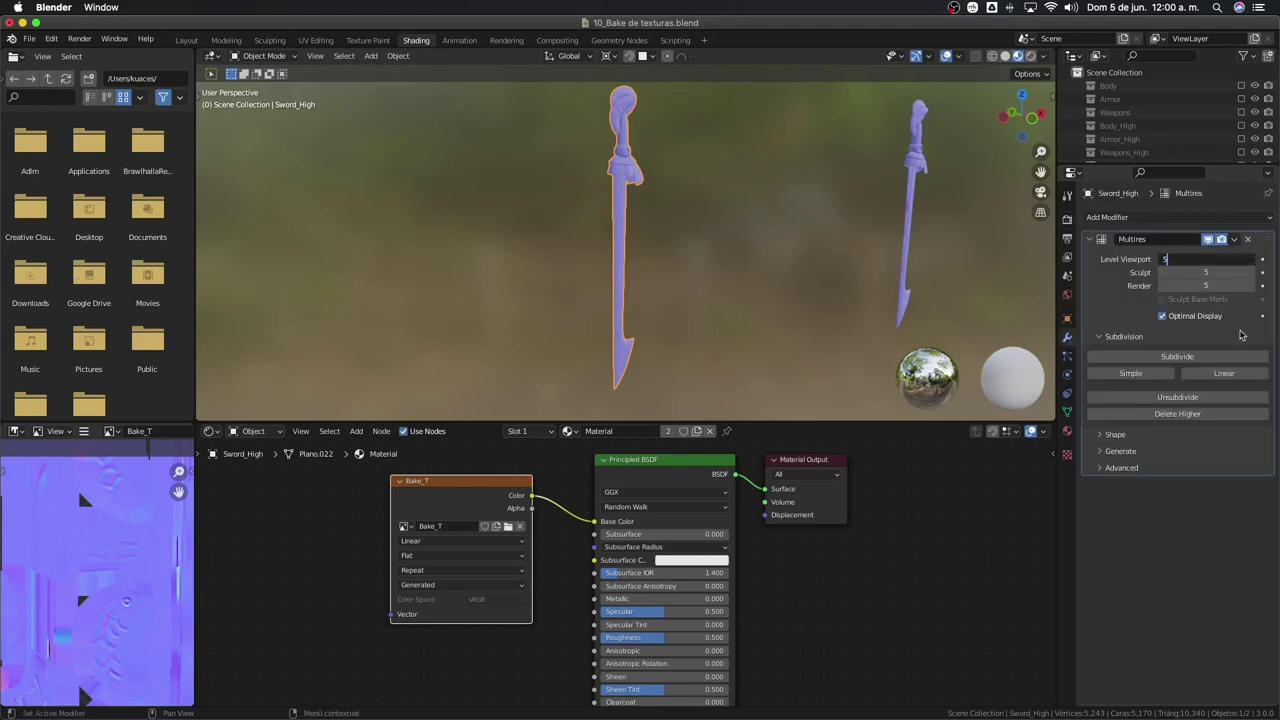
{"action": "key", "text": "Return"}
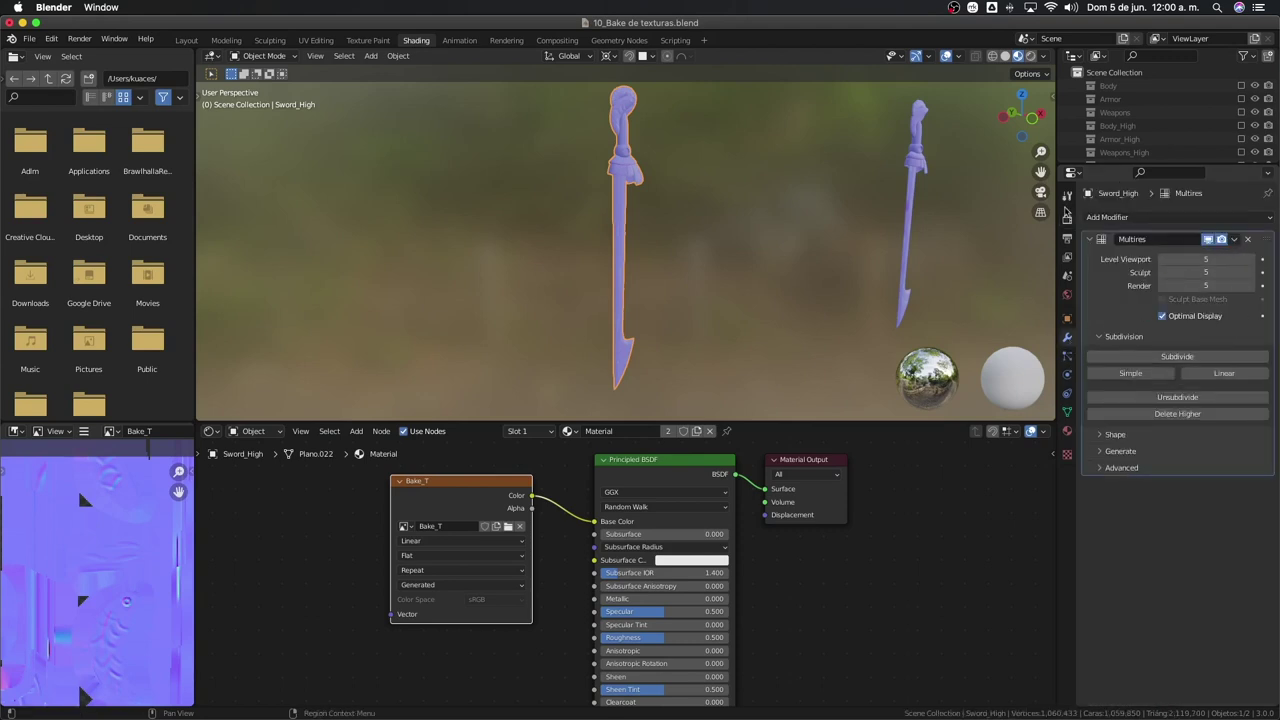
Set Bake Type to Ambient Occlusion and start the bake.
{"action": "left_click", "coordinate": [1067, 195]}
{"action": "left_click", "coordinate": [1067, 218]}
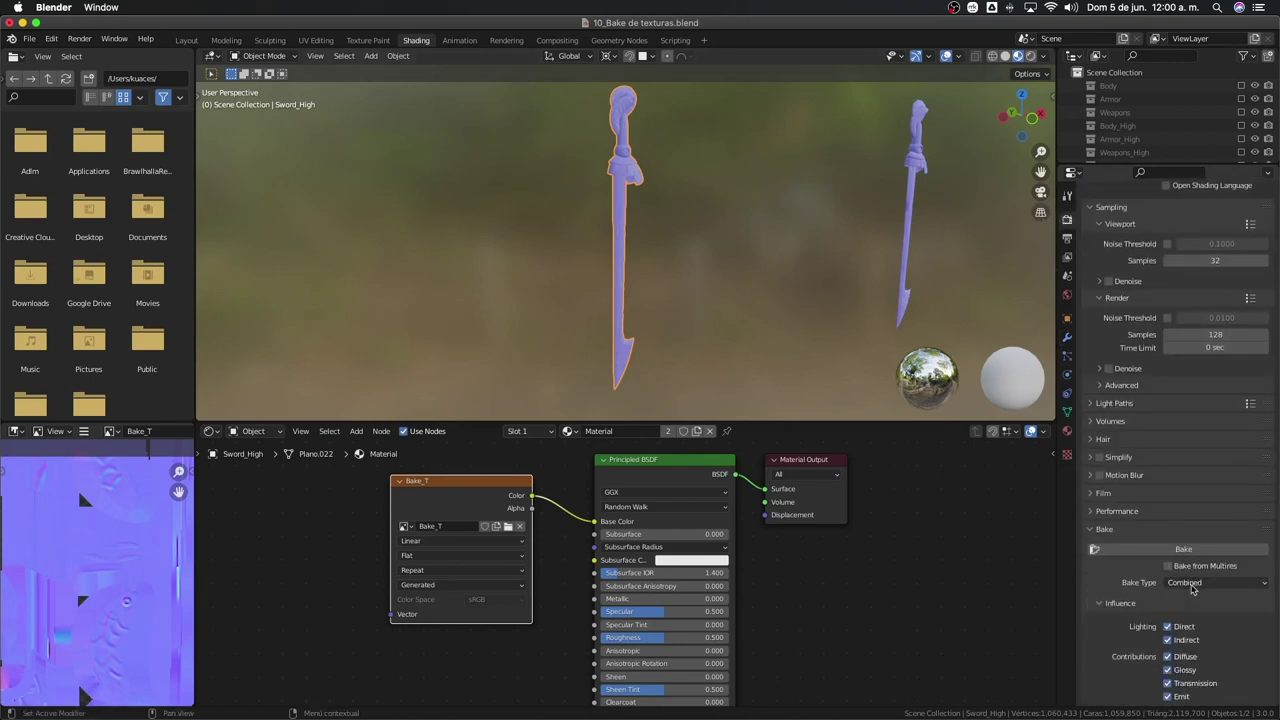
{"action": "left_click", "coordinate": [1195, 583]}
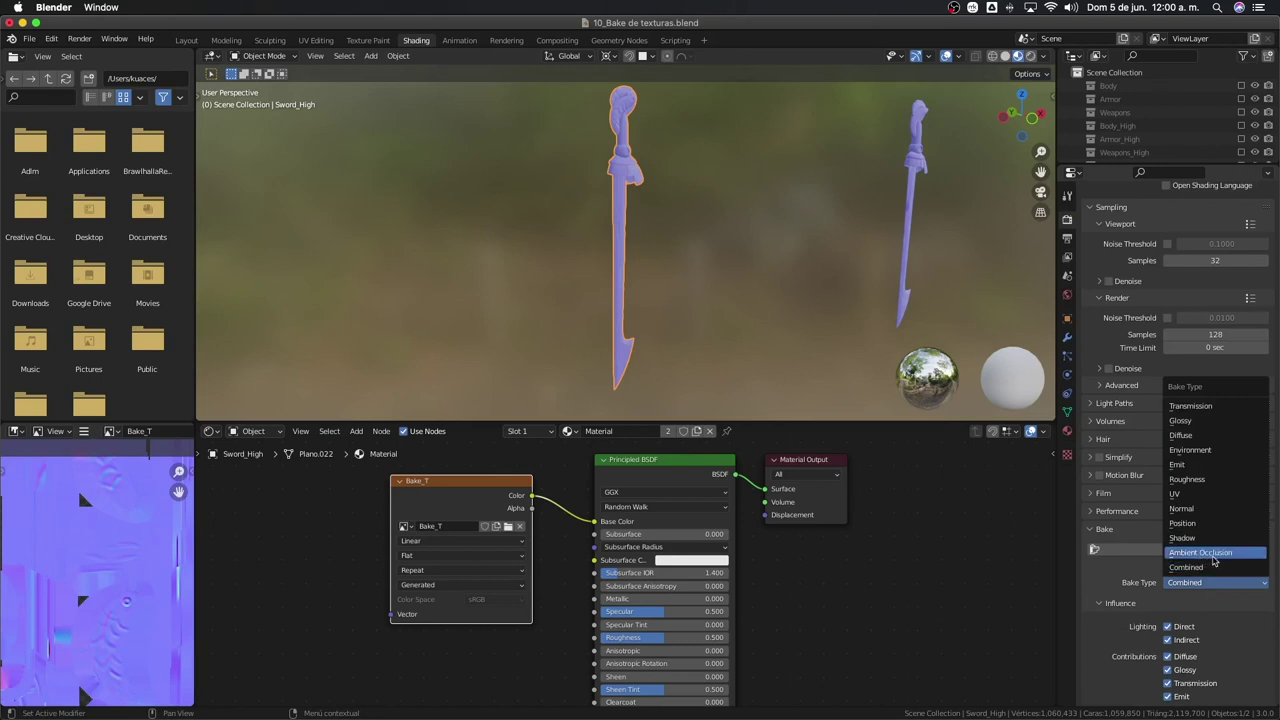
{"action": "left_click", "coordinate": [1213, 557]}
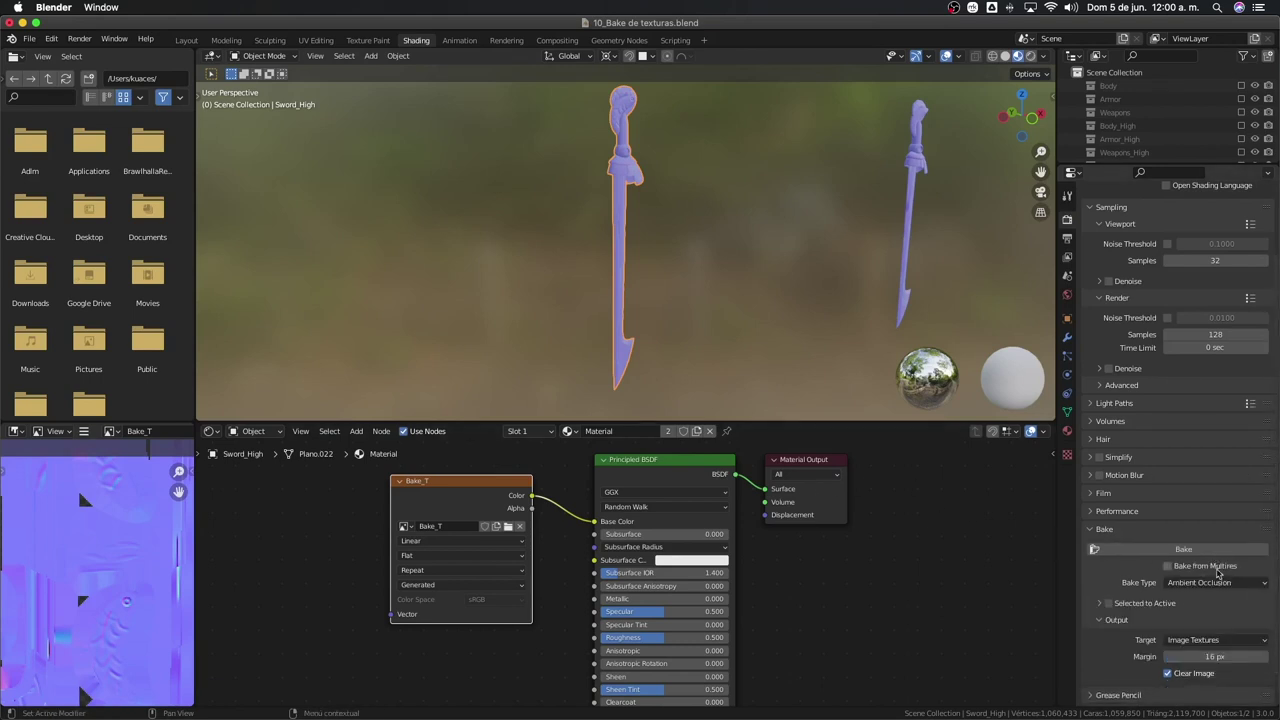
{"action": "left_click", "coordinate": [1191, 550]}
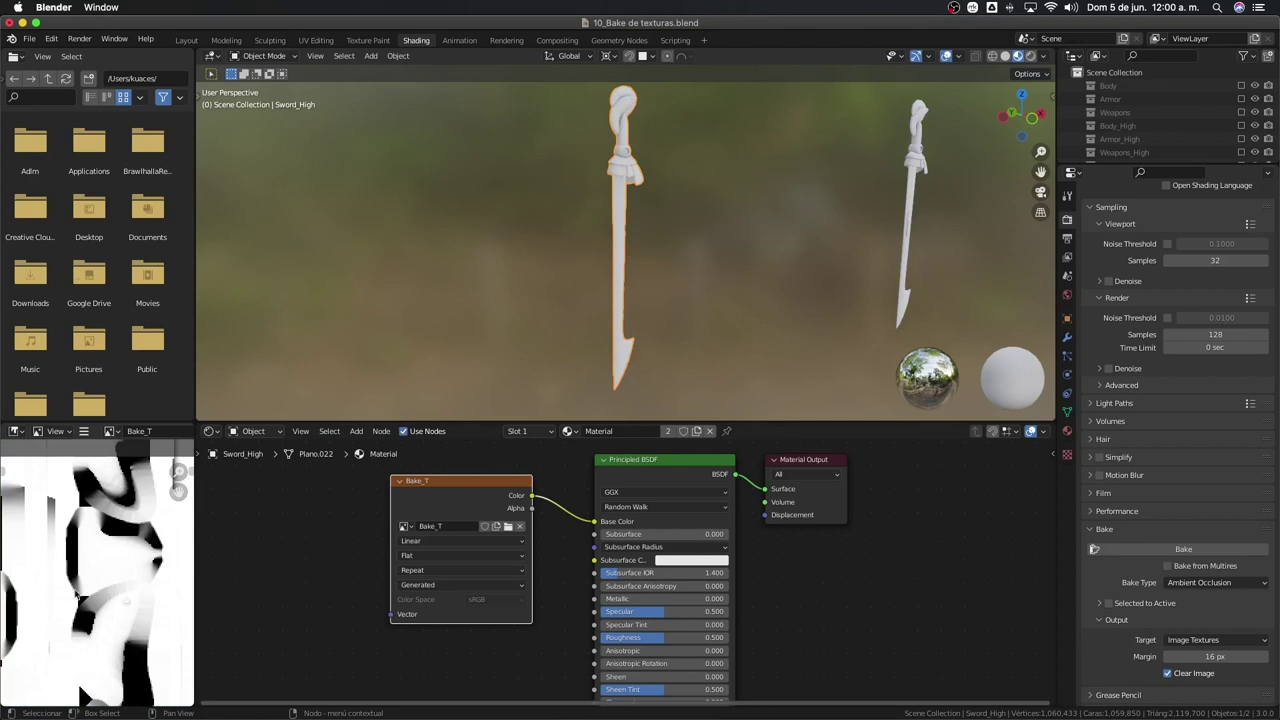
Zoom into the baked ambient occlusion map and orbit around the swords.
{"action": "scroll", "coordinate": [132, 578], "scroll_direction": "down", "scroll_amount": 3}
{"action": "scroll", "coordinate": [124, 540], "scroll_direction": "up", "scroll_amount": 2}
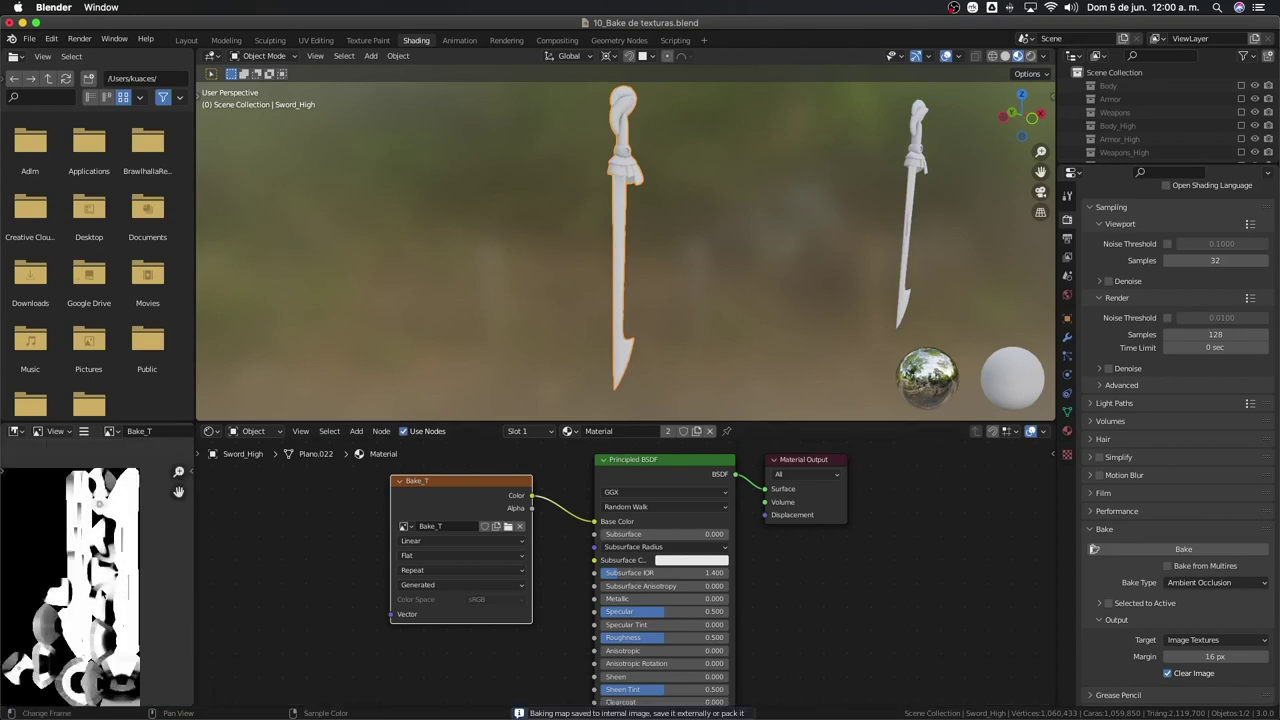
{"action": "scroll", "coordinate": [132, 480], "scroll_direction": "up", "scroll_amount": 2}
{"action": "scroll", "coordinate": [100, 560], "scroll_direction": "up", "scroll_amount": 2}
{"action": "scroll", "coordinate": [100, 560], "scroll_direction": "up", "scroll_amount": 1}
{"action": "scroll", "coordinate": [106, 625], "scroll_direction": "down", "scroll_amount": 2}
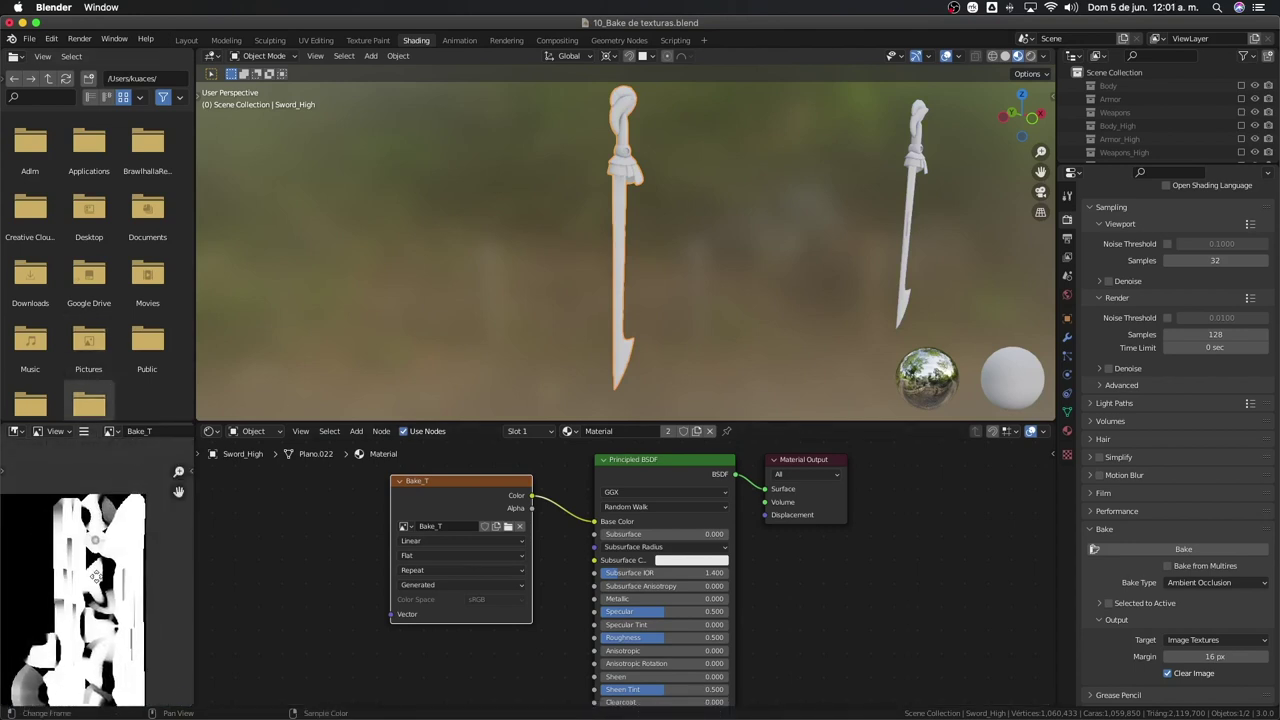
{"action": "scroll", "coordinate": [106, 625], "scroll_direction": "down", "scroll_amount": 1}
{"action": "scroll", "coordinate": [106, 625], "scroll_direction": "up", "scroll_amount": 2}
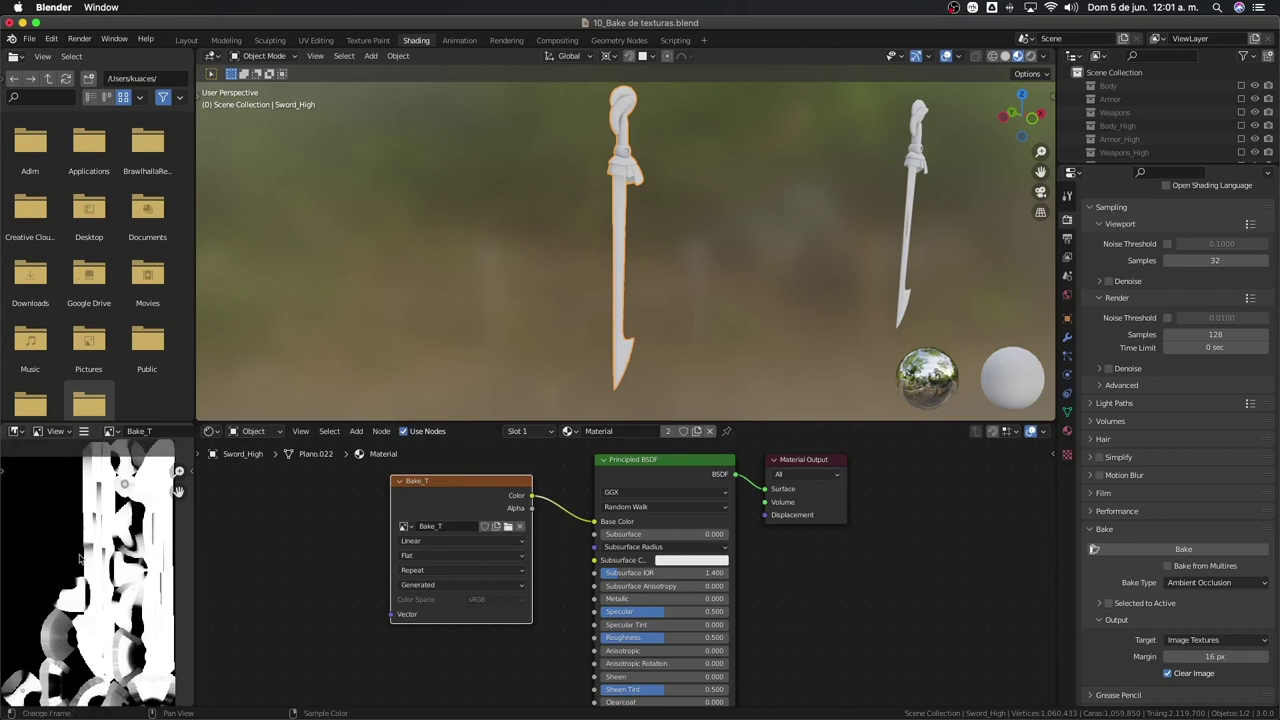
{"action": "scroll", "coordinate": [106, 625], "scroll_direction": "up", "scroll_amount": 2}
{"action": "middle_click_drag", "start_coordinate": [829, 289], "coordinate": [729, 280]}
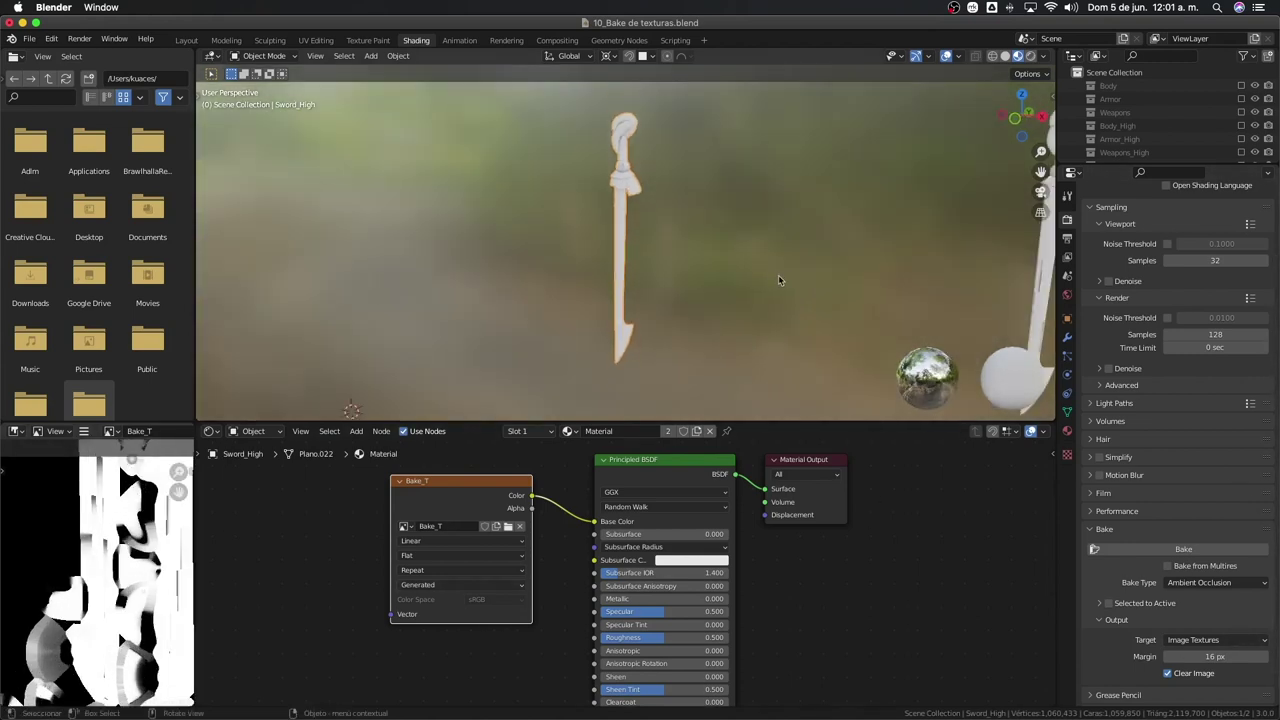
Move Sword_Low along X to sit right beside Sword_High.
{"action": "left_click", "coordinate": [1032, 285]}
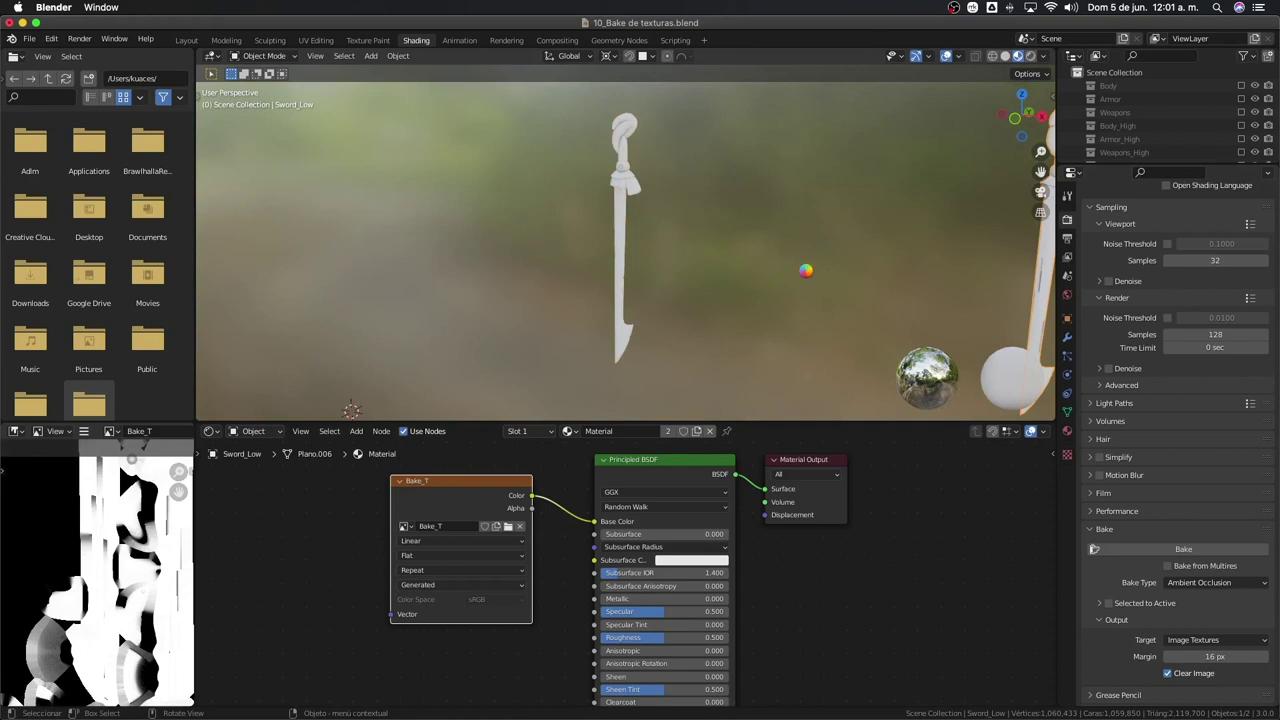
{"action": "key", "text": "g"}
{"action": "key", "text": "x"}
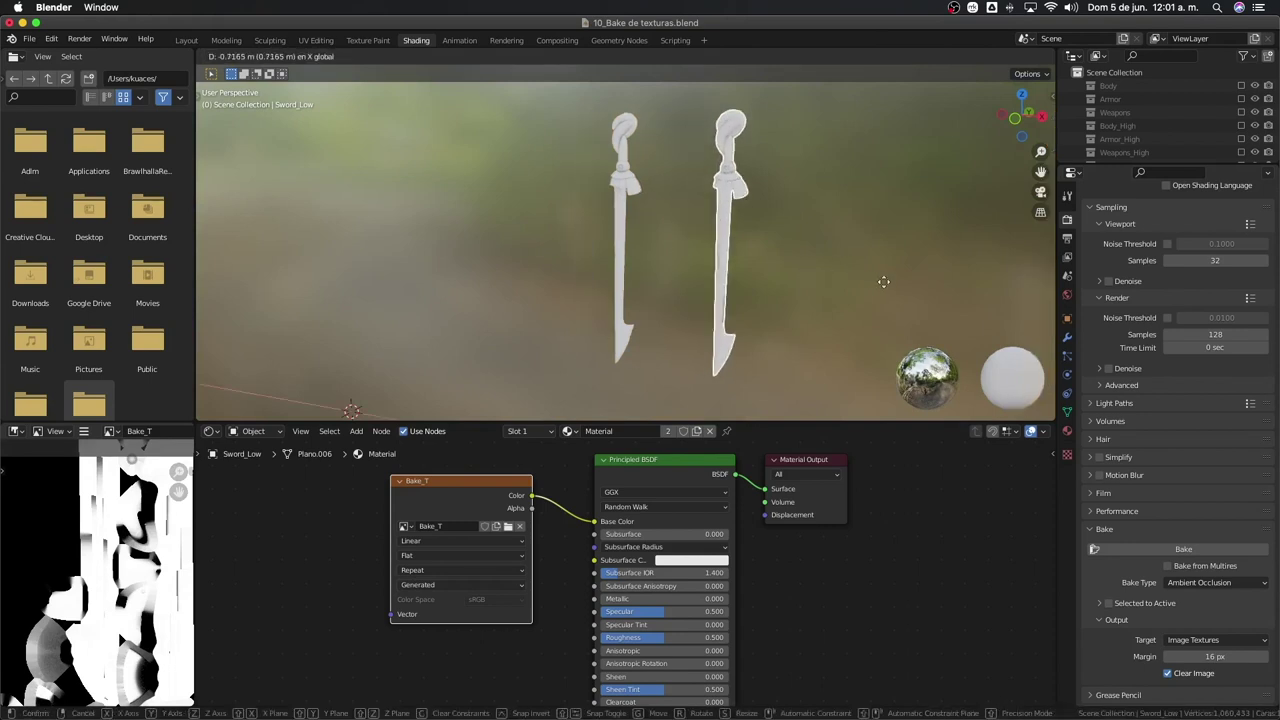
{"action": "left_click", "coordinate": [830, 240]}
{"action": "scroll", "coordinate": [760, 220], "scroll_direction": "up", "scroll_amount": 5}
{"action": "scroll", "coordinate": [732, 267], "scroll_direction": "up", "scroll_amount": 2}
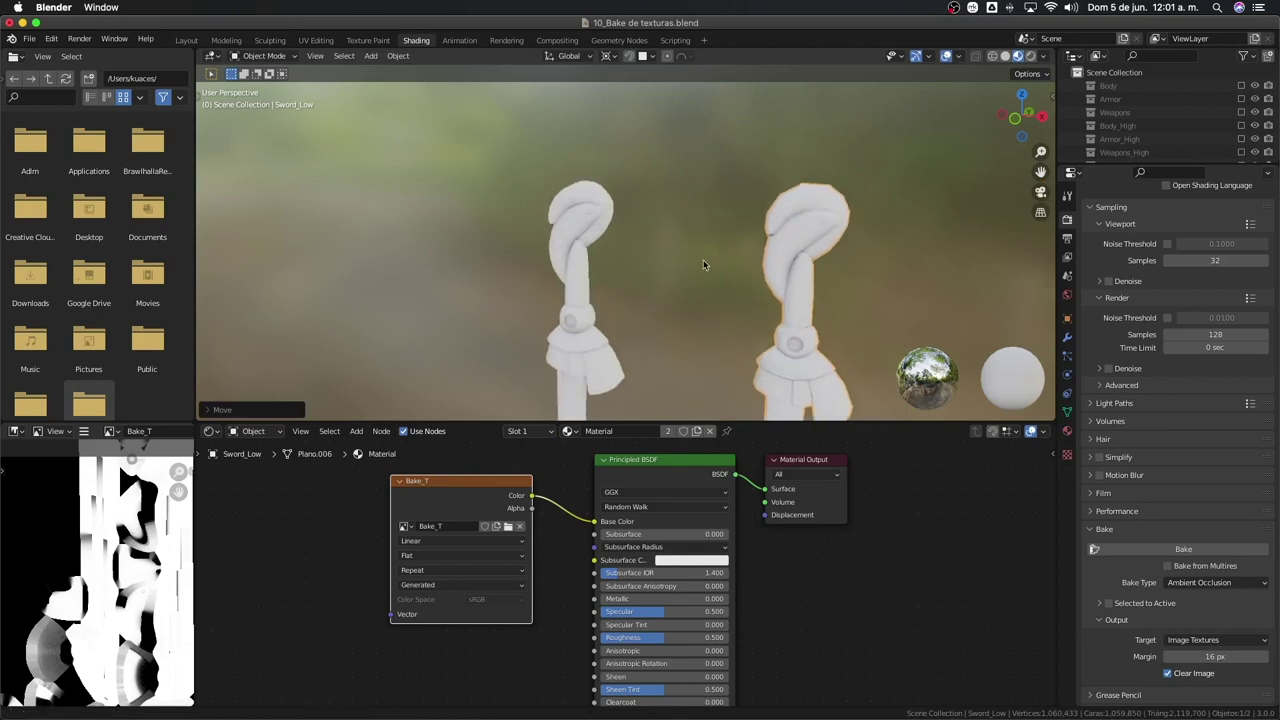
{"action": "scroll", "coordinate": [600, 260], "scroll_direction": "up", "scroll_amount": 2}
{"action": "scroll", "coordinate": [490, 249], "scroll_direction": "up", "scroll_amount": 2}
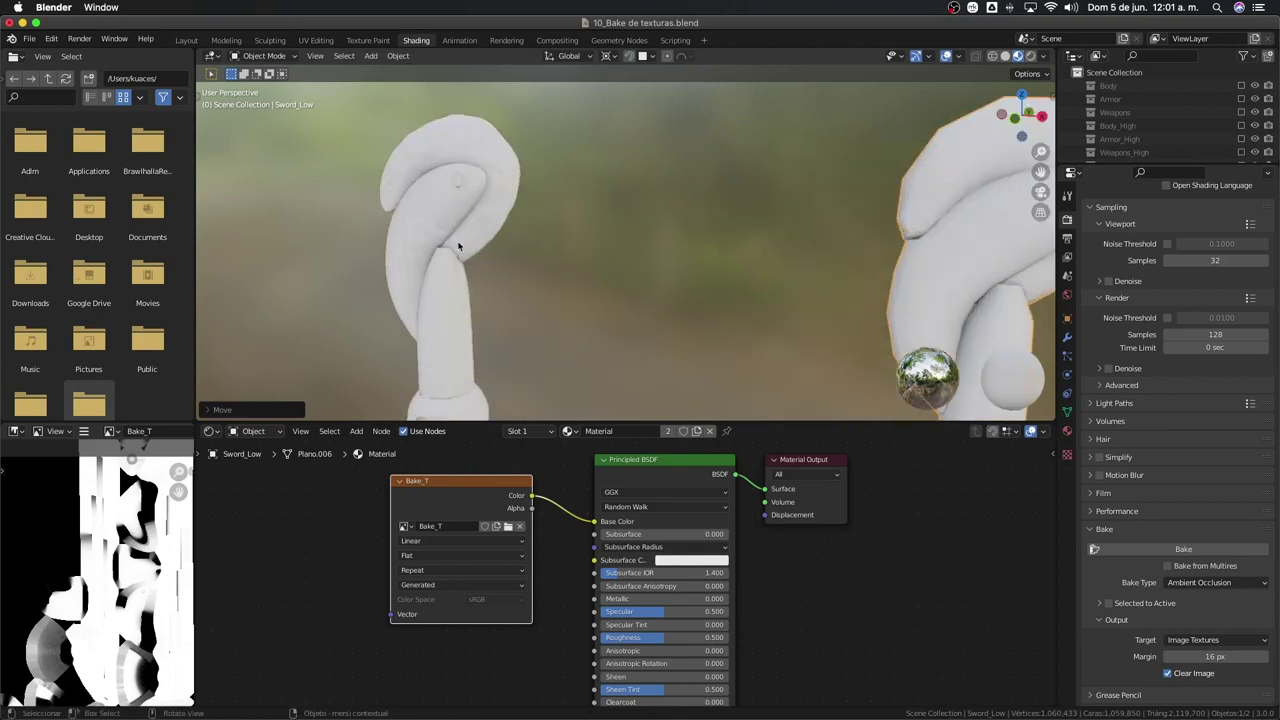
{"action": "scroll", "coordinate": [470, 255], "scroll_direction": "down", "scroll_amount": 3}
{"action": "scroll", "coordinate": [715, 262], "scroll_direction": "up", "scroll_amount": 3}
{"action": "mouse_move", "coordinate": [725, 261]}
{"action": "middle_mouse_down"}
{"action": "mouse_move", "coordinate": [811, 280]}
{"action": "mouse_move", "coordinate": [871, 251]}
{"action": "mouse_move", "coordinate": [789, 251]}
{"action": "mouse_move", "coordinate": [820, 267]}
{"action": "mouse_move", "coordinate": [777, 286]}
{"action": "middle_mouse_up"}
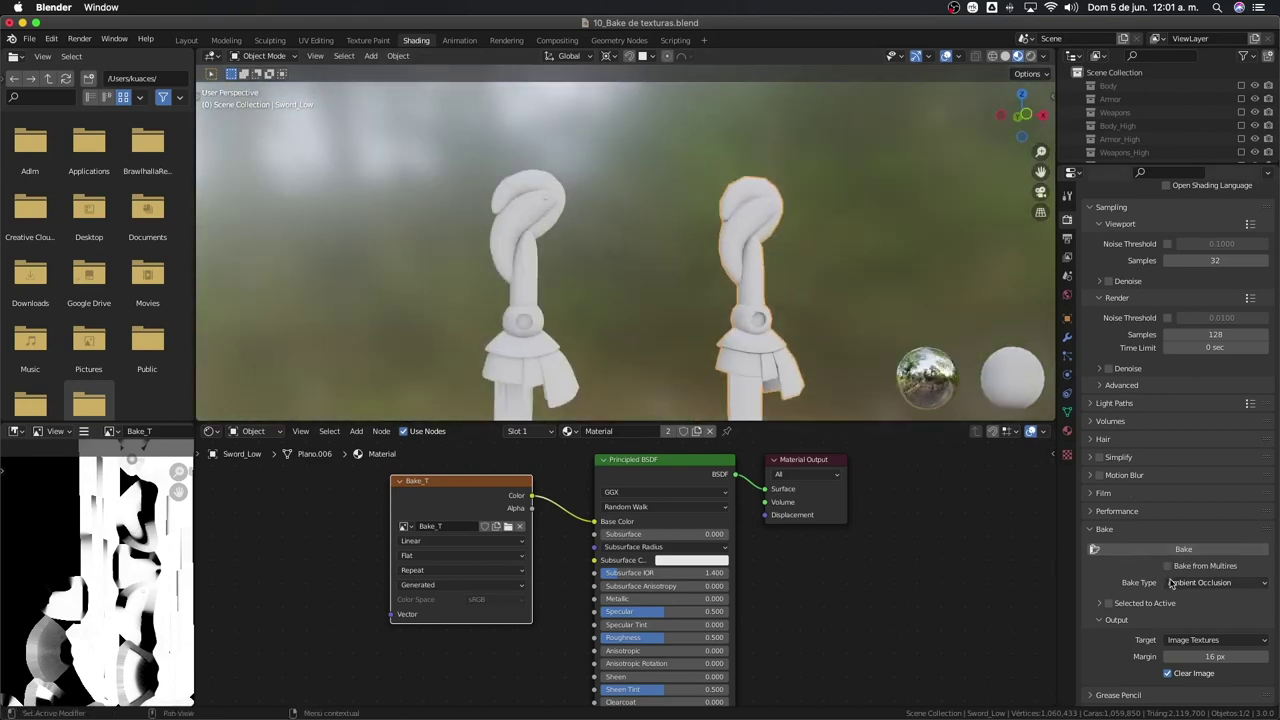
Review the bake type list and orbit to inspect both AO-shaded swords.
{"action": "left_click", "coordinate": [1172, 583]}
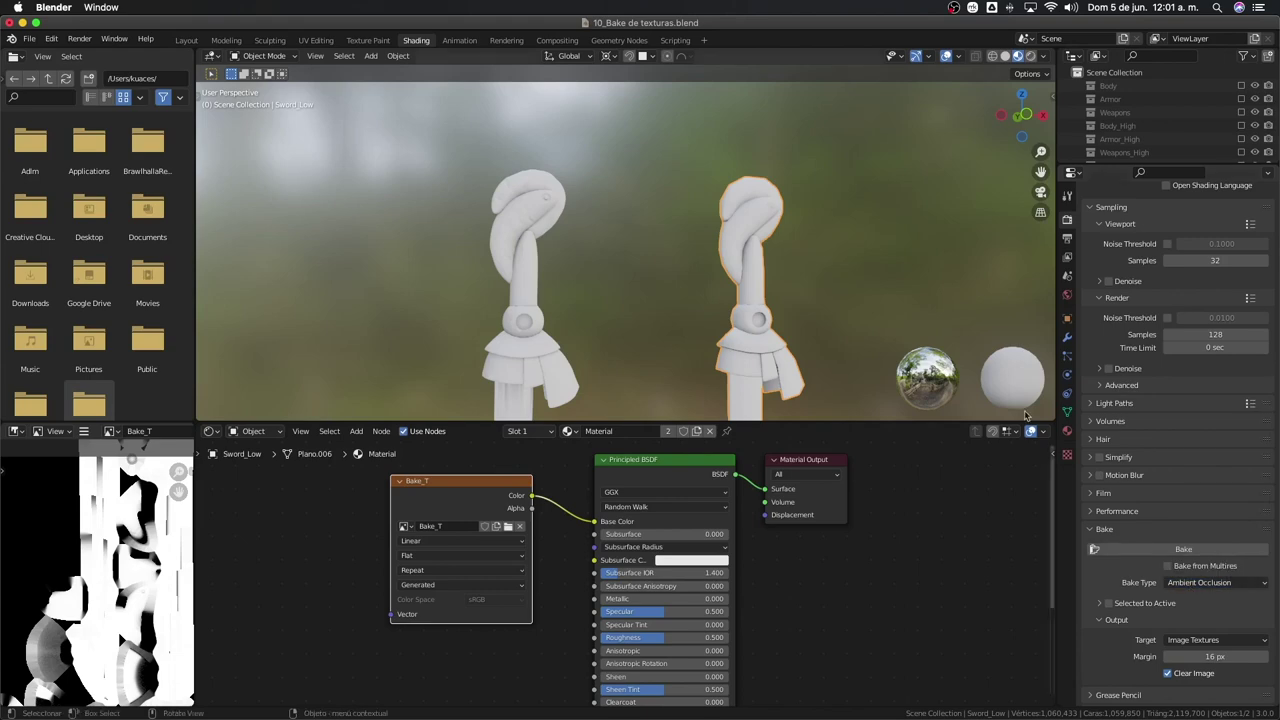
{"action": "middle_click_drag", "start_coordinate": [605, 265], "coordinate": [663, 294]}
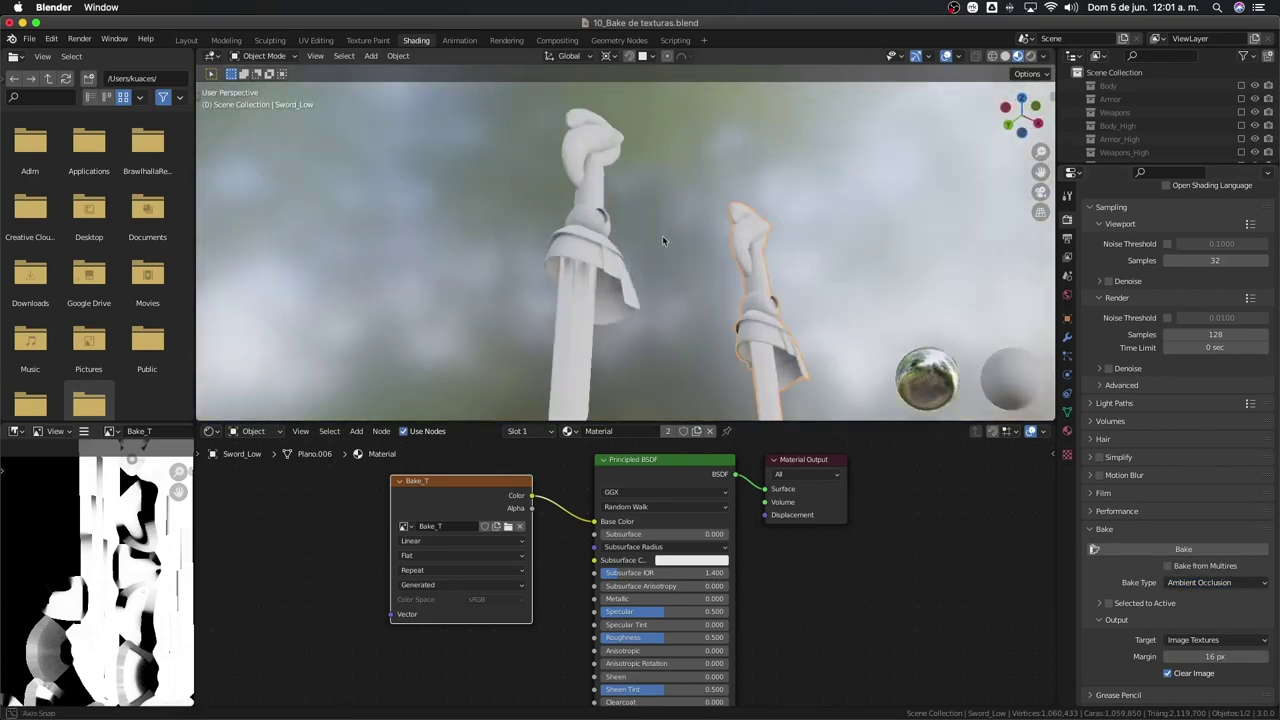
{"action": "scroll", "coordinate": [623, 377], "scroll_direction": "up", "scroll_amount": 3}
{"action": "mouse_move", "coordinate": [623, 377]}
{"action": "middle_mouse_down"}
{"action": "mouse_move", "coordinate": [560, 357]}
{"action": "mouse_move", "coordinate": [608, 349]}
{"action": "middle_mouse_up"}
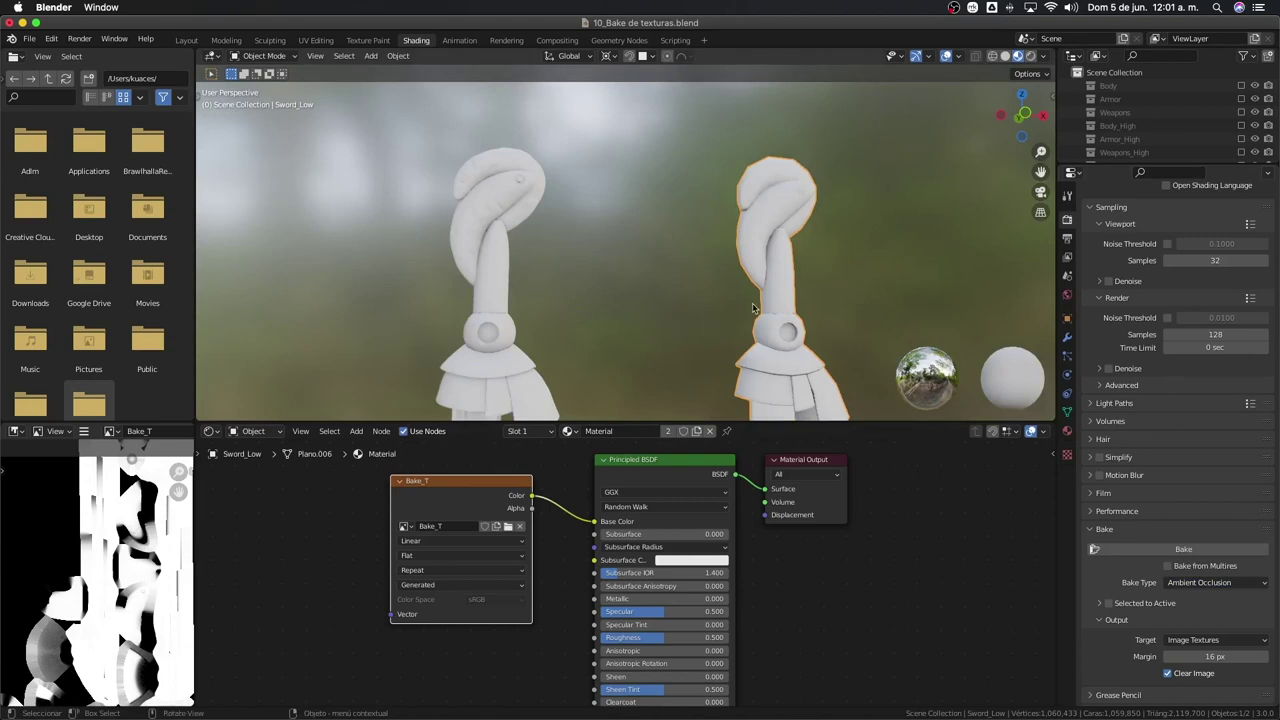
{"action": "middle_click_drag", "start_coordinate": [755, 308], "coordinate": [650, 314]}
{"action": "middle_click_drag", "start_coordinate": [695, 333], "coordinate": [716, 267]}
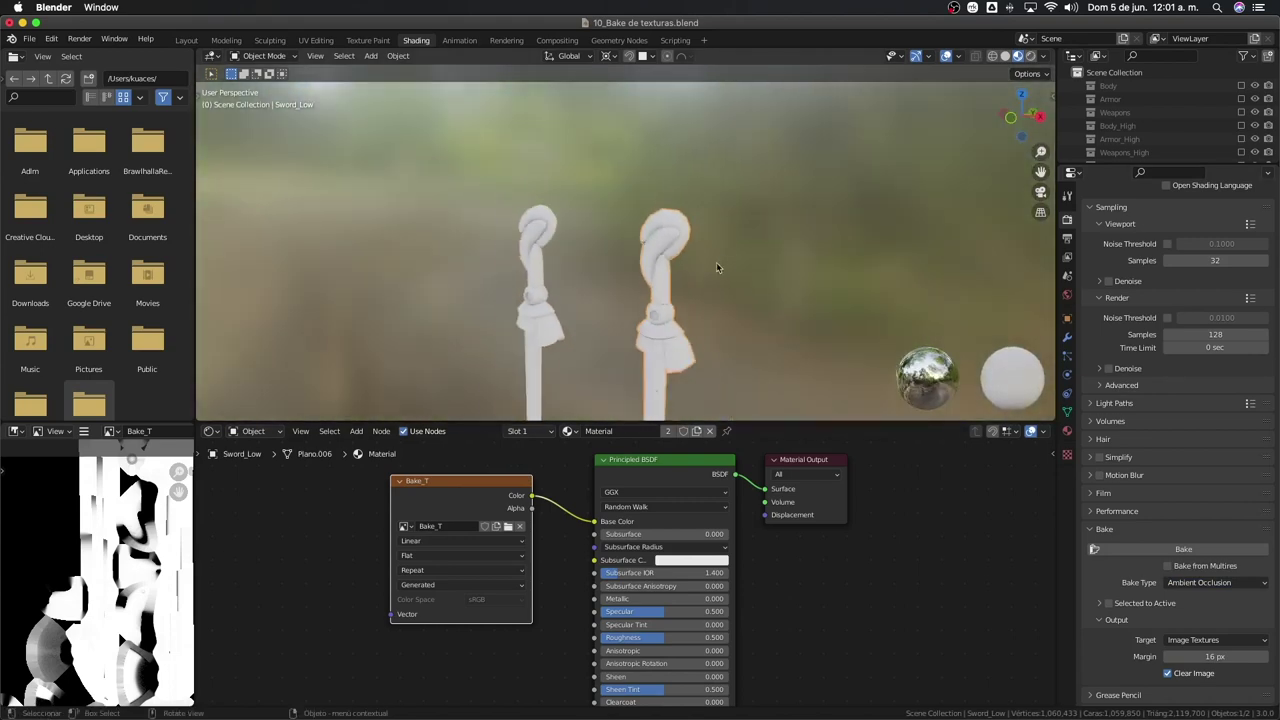
Switch to Front Orthographic view and reselect the low-poly sword for comparison.
{"action": "key", "text": "KP_1"}
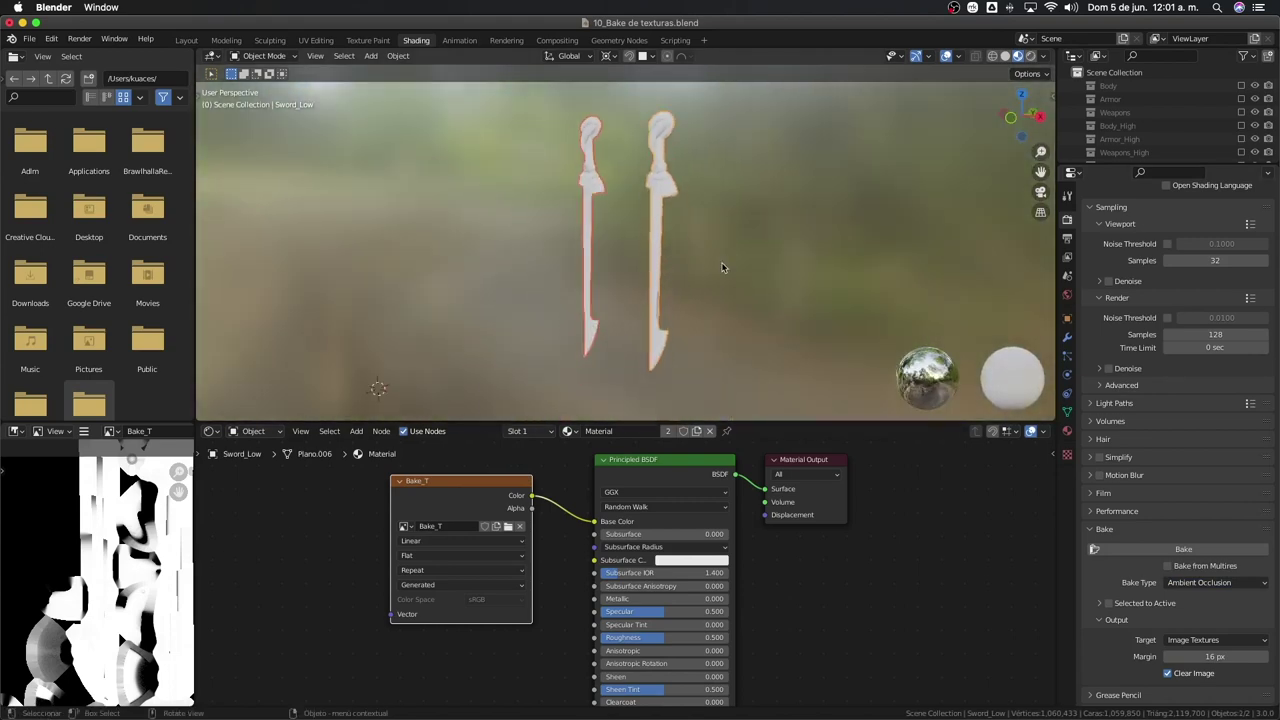
{"action": "scroll", "coordinate": [722, 267], "scroll_direction": "up", "scroll_amount": 1}
{"action": "scroll", "coordinate": [722, 267], "scroll_direction": "up", "scroll_amount": 1}
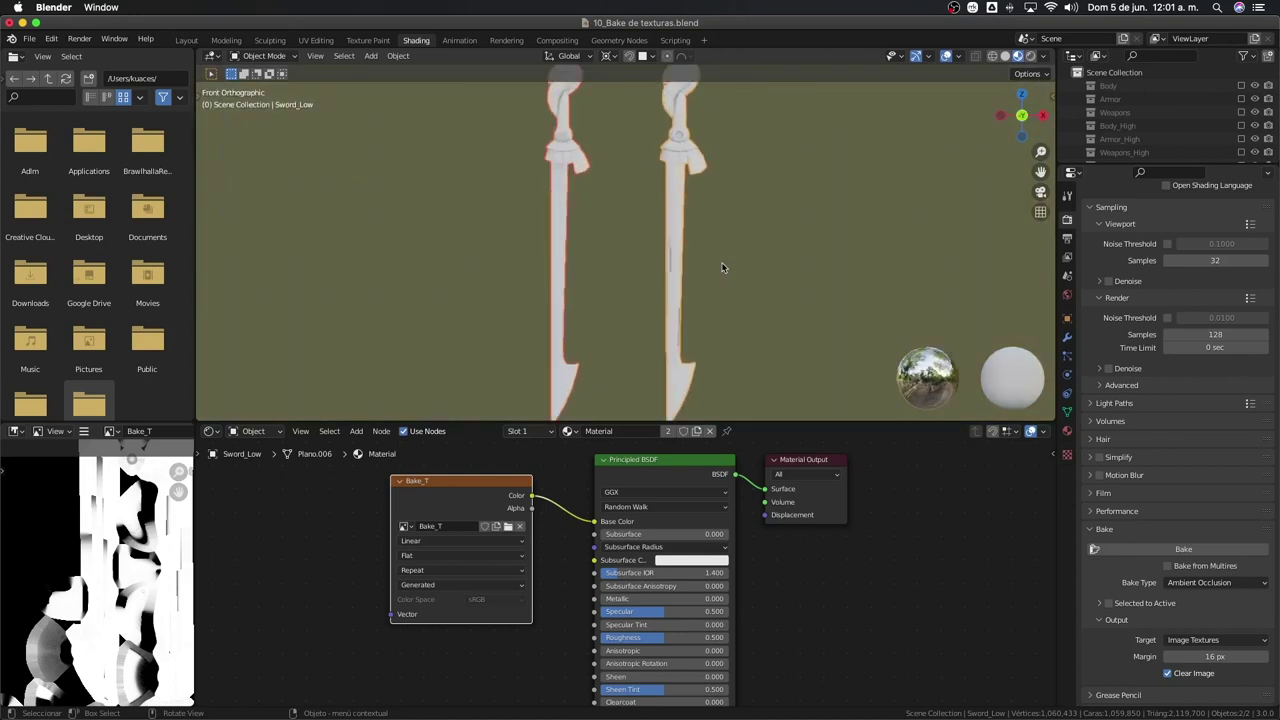
{"action": "left_click", "coordinate": [702, 276]}
{"action": "left_click", "coordinate": [676, 298]}
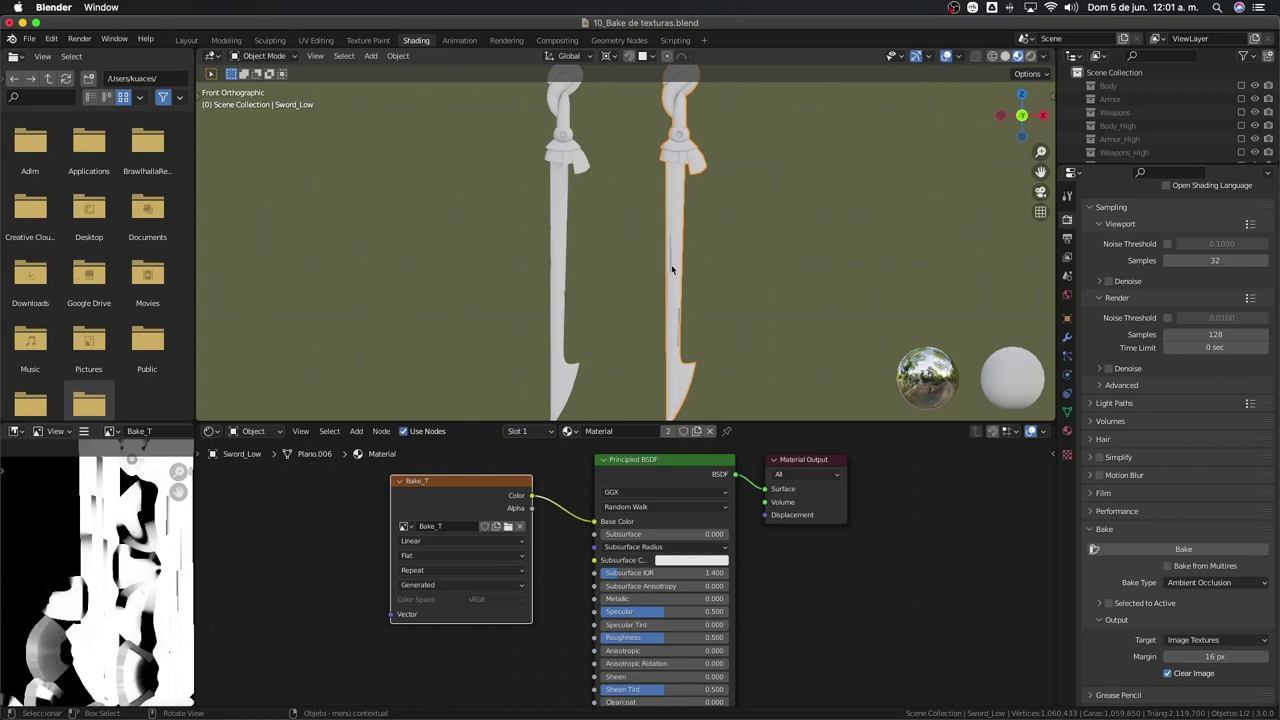
{"action": "scroll", "coordinate": [555, 342], "scroll_direction": "up", "scroll_amount": 1}
{"action": "scroll", "coordinate": [553, 330], "scroll_direction": "up", "scroll_amount": 1}
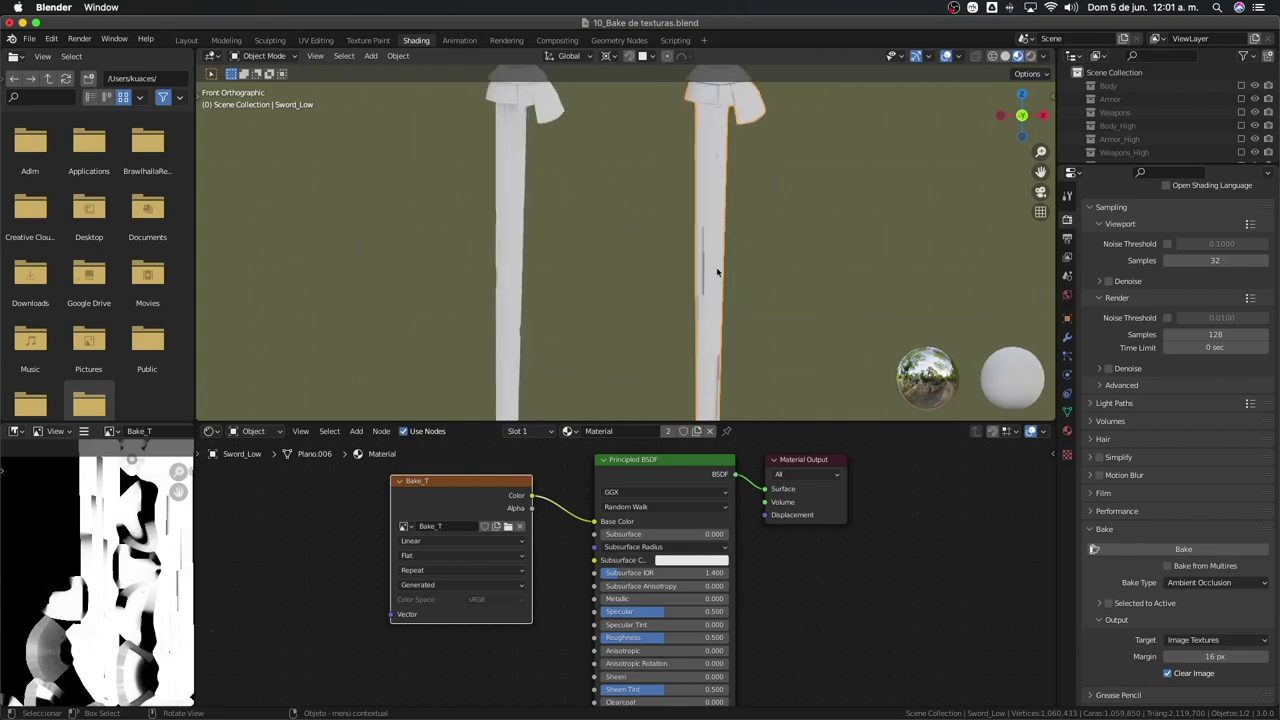
{"action": "scroll", "coordinate": [717, 272], "scroll_direction": "down", "scroll_amount": 2}
{"action": "scroll", "coordinate": [716, 282], "scroll_direction": "down", "scroll_amount": 1}
{"action": "scroll", "coordinate": [714, 288], "scroll_direction": "down", "scroll_amount": 1}
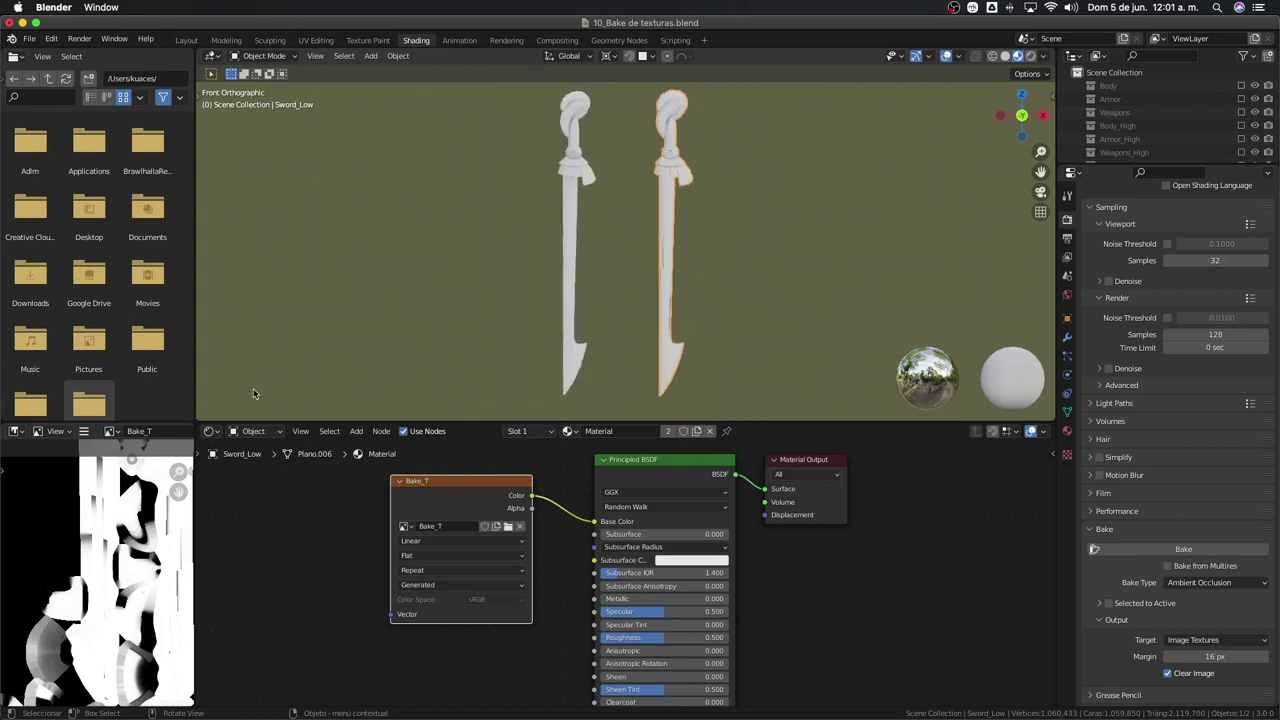